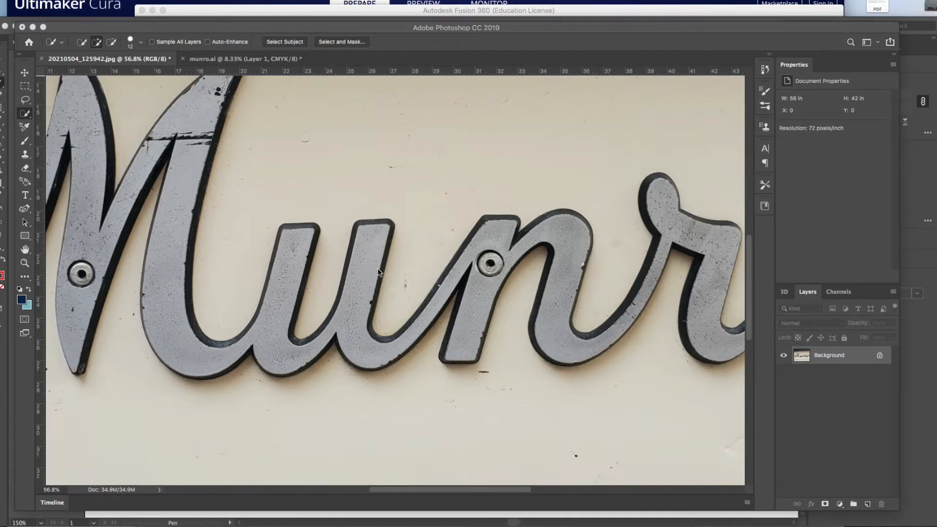
# - Switch to Illustrator and add Pen tool anchors at the top and base of the right edge of the u's second stem
pyautogui.scroll(-5, 379, 272)
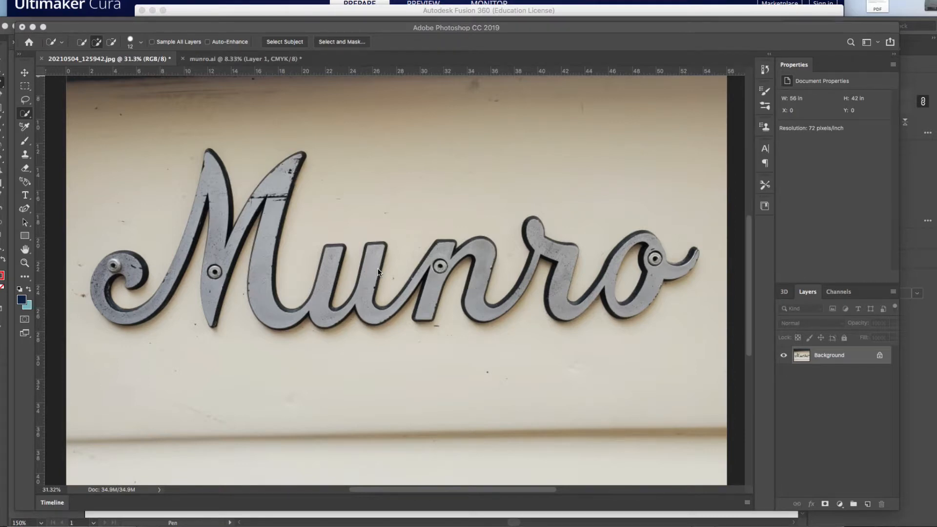
pyautogui.scroll(1, 378, 269)
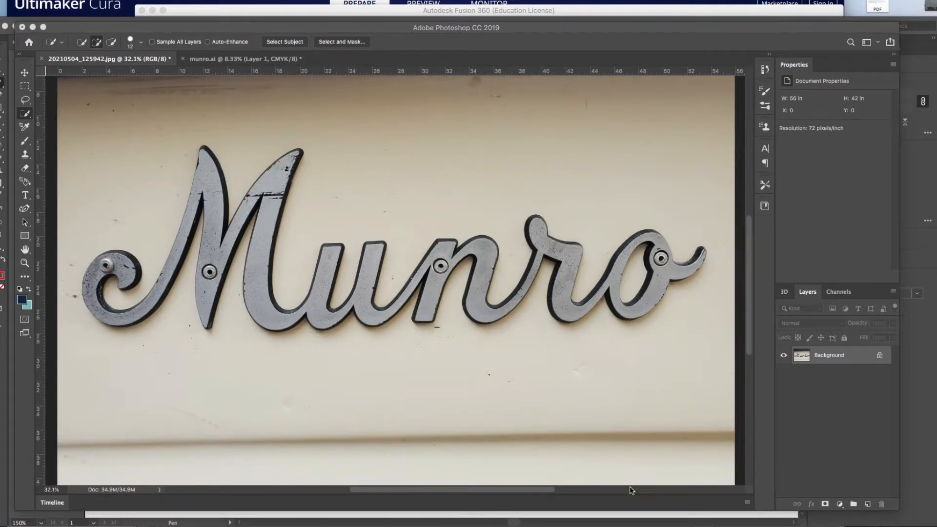
pyautogui.press('super+Tab')
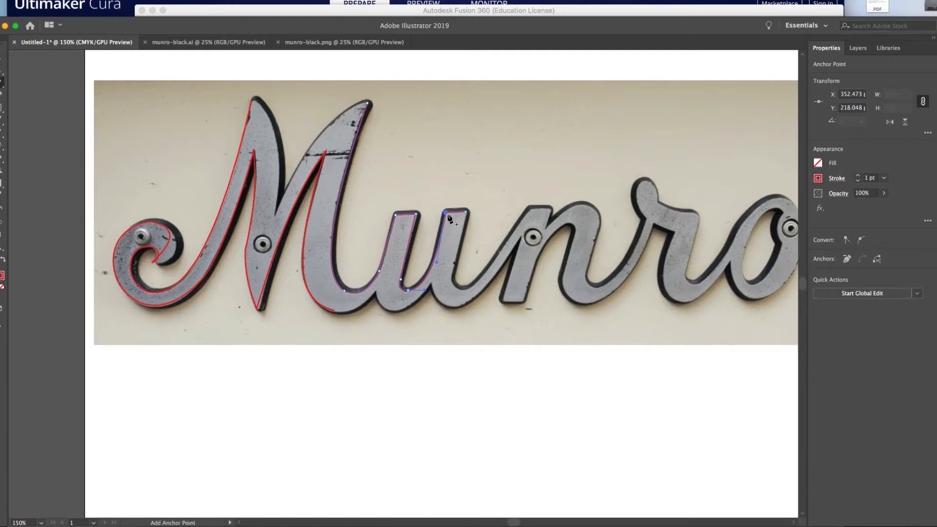
pyautogui.click(452, 276)
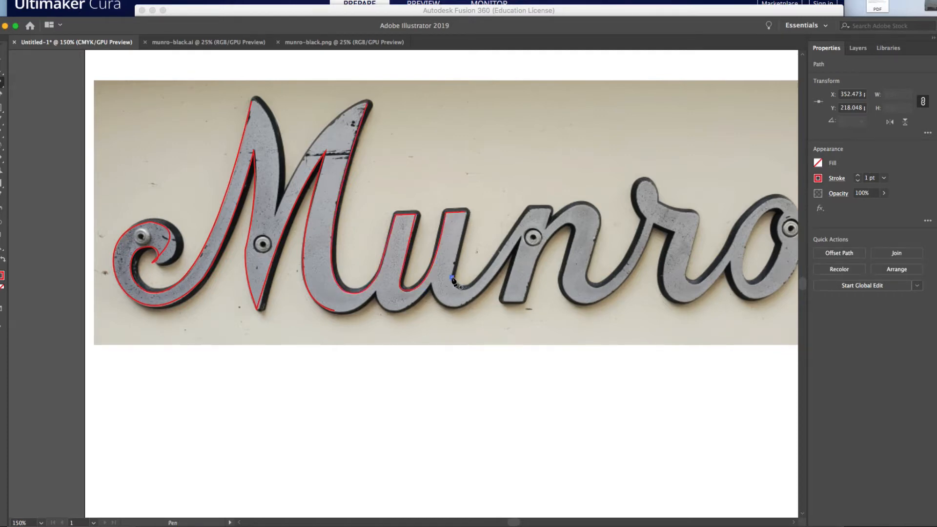
pyautogui.click(464, 212)
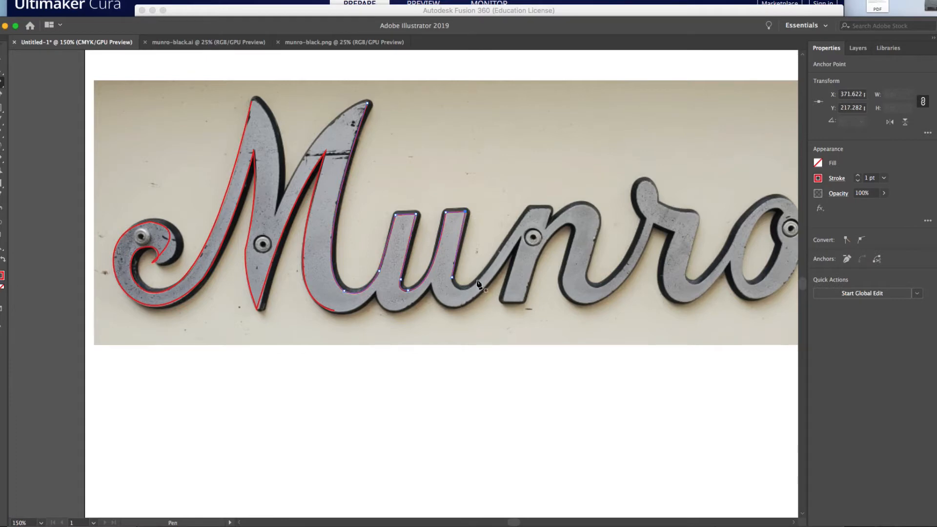
# - Extend the trace around the bend after the u's second stem and curve that segment along the inner edge
pyautogui.press('super+z')
pyautogui.click(452, 278)
pyautogui.hotkey('shift', 'c')
pyautogui.moveTo(464, 279); pyautogui.dragTo(464, 283)
pyautogui.moveTo(460, 289); pyautogui.dragTo(460, 289)
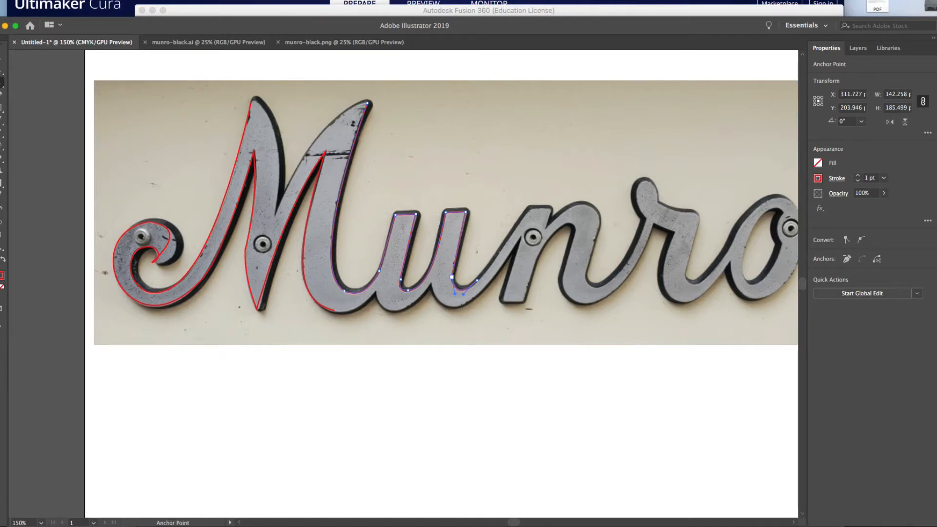
# - Switch to Photoshop and select the cream wall area above the Munro lettering with the Quick Selection tool
pyautogui.press('super+Tab')
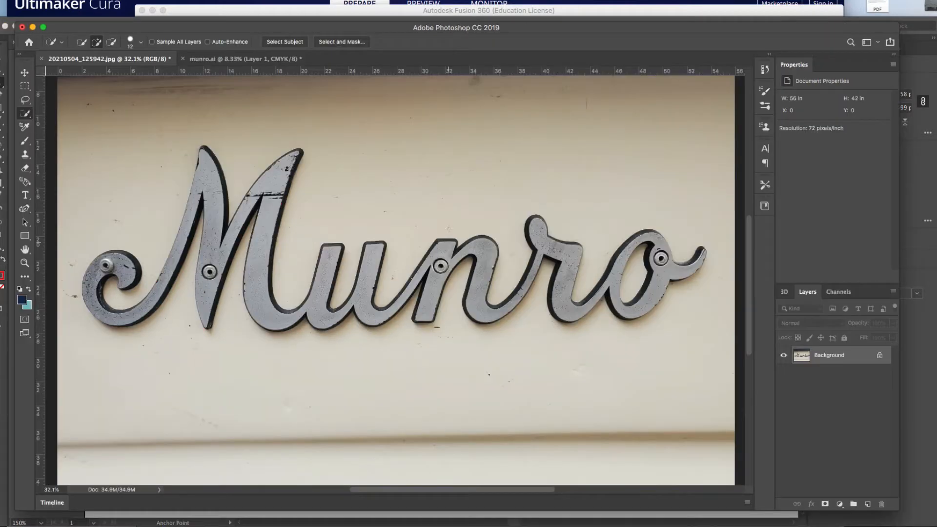
pyautogui.scroll(5, 437, 248)
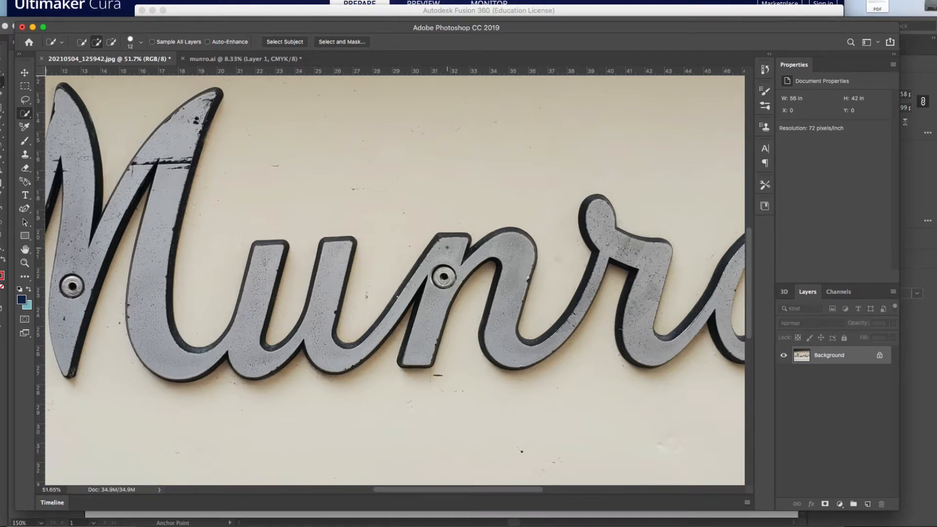
pyautogui.scroll(-3, 448, 248)
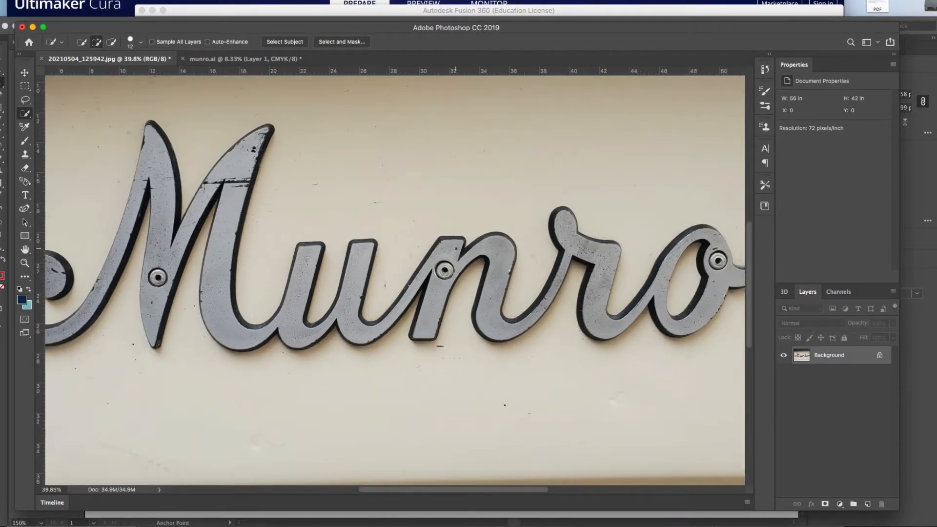
pyautogui.scroll(-2, 418, 278)
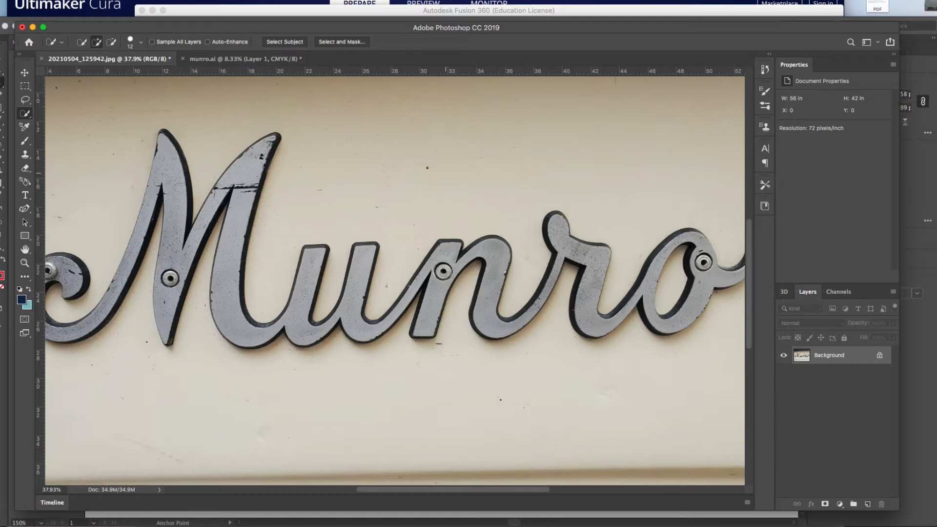
pyautogui.click(357, 157)
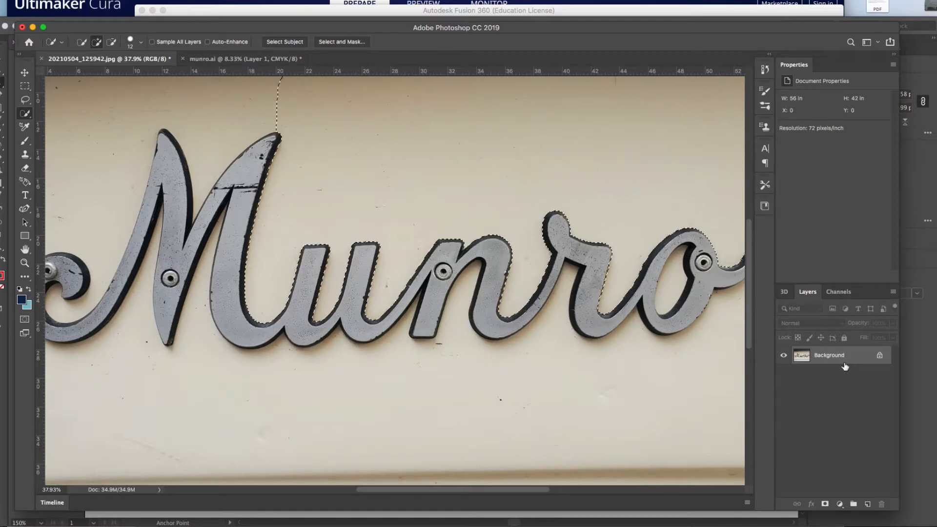
# - Duplicate the Background layer, hide the original, and delete the selected wall area from the copy
pyautogui.moveTo(859, 360); pyautogui.dragTo(868, 504)
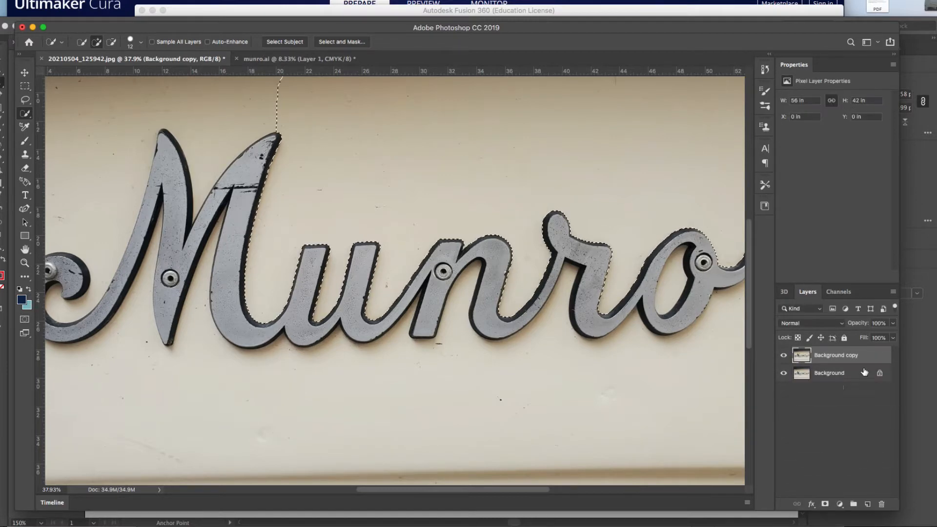
pyautogui.click(784, 374)
pyautogui.press('Delete')
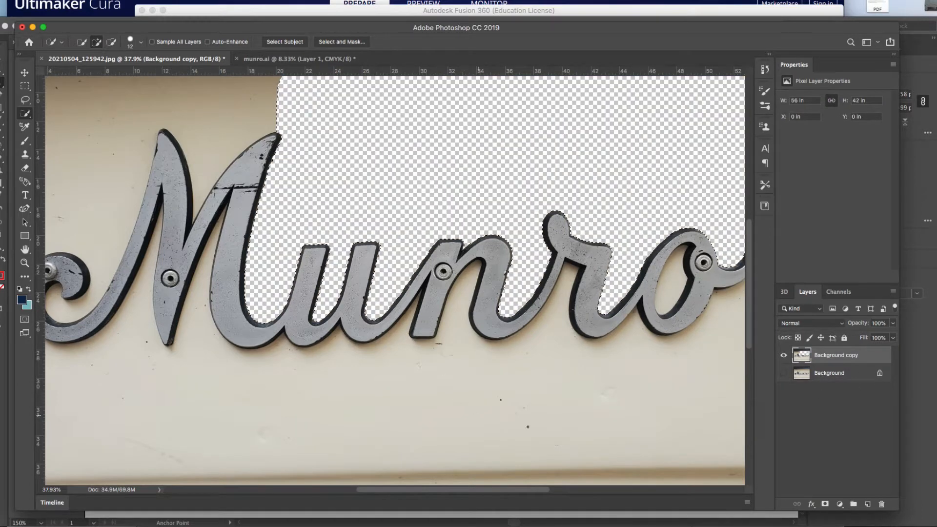
# - Delete the wall areas below the lettering, between the M's peaks, and above and left of the M
pyautogui.click(262, 401)
pyautogui.press('Delete')
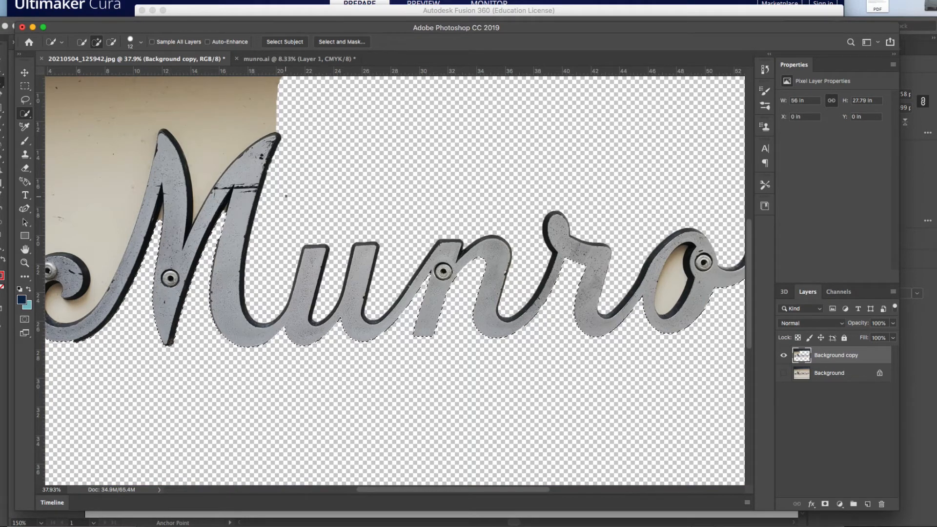
pyautogui.moveTo(285, 125)
pyautogui.mouseDown()
pyautogui.moveTo(240, 117)
pyautogui.moveTo(205, 147)
pyautogui.mouseUp()
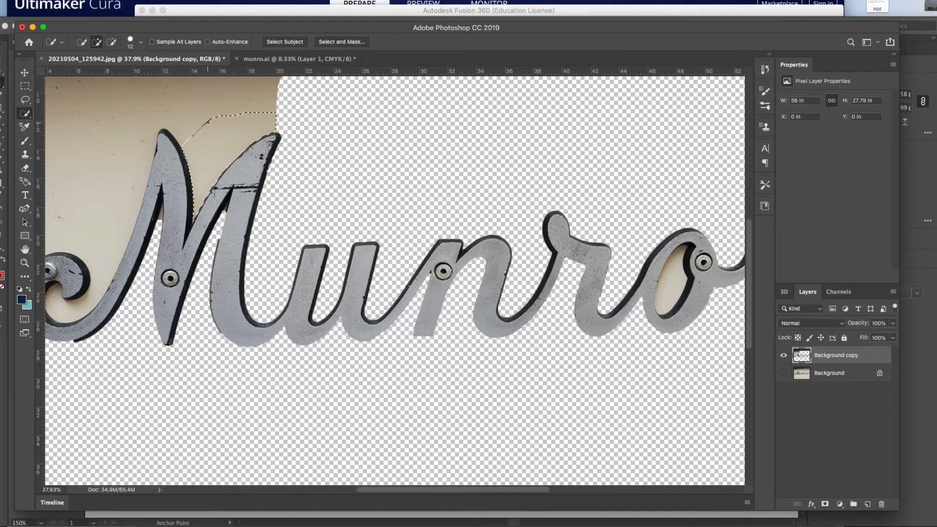
pyautogui.press('Delete')
pyautogui.moveTo(293, 96)
pyautogui.mouseDown()
pyautogui.moveTo(156, 112)
pyautogui.moveTo(112, 96)
pyautogui.mouseUp()
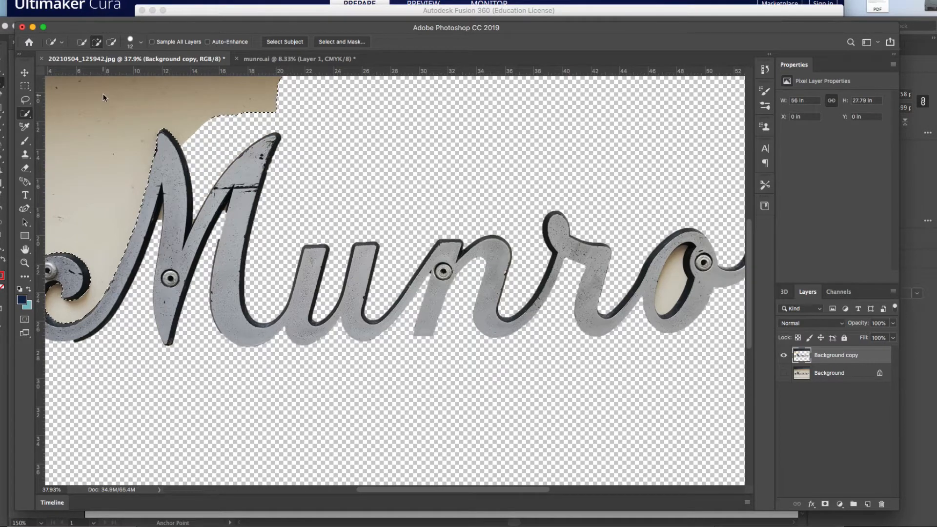
pyautogui.press('Delete')
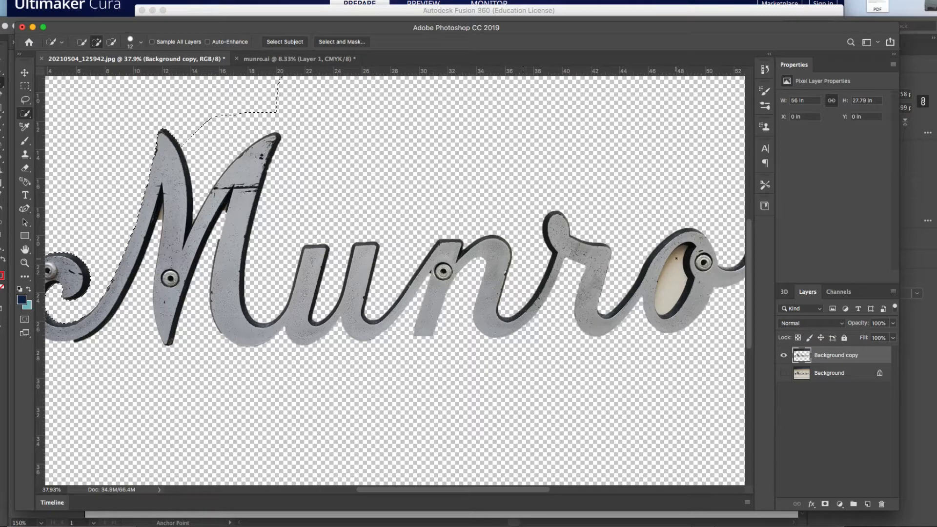
# - Delete the cream area inside the o and the dark edge along the stroke joining the r and o
pyautogui.moveTo(676, 259); pyautogui.dragTo(666, 275)
pyautogui.press('Delete')
pyautogui.moveTo(669, 238); pyautogui.dragTo(611, 310)
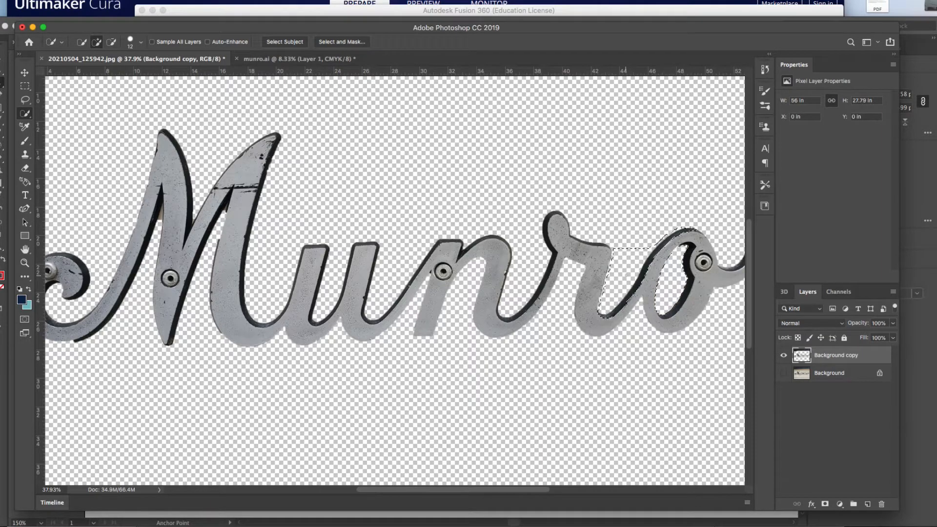
pyautogui.press('Delete')
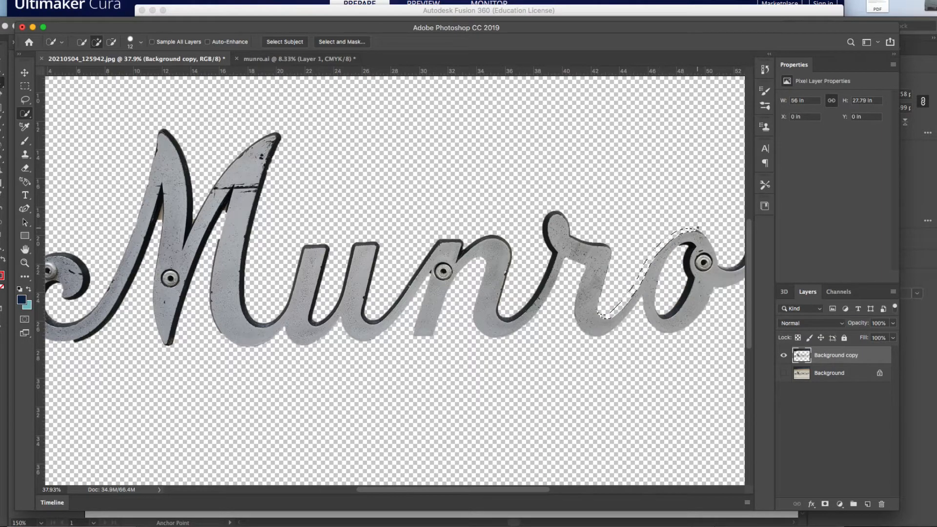
# - Delete the dark edges along the left of the r and over the top of the n's arch, and clear the selection
pyautogui.press('super+d')
pyautogui.moveTo(558, 213); pyautogui.dragTo(546, 240)
pyautogui.moveTo(527, 311); pyautogui.dragTo(539, 292)
pyautogui.press('Delete')
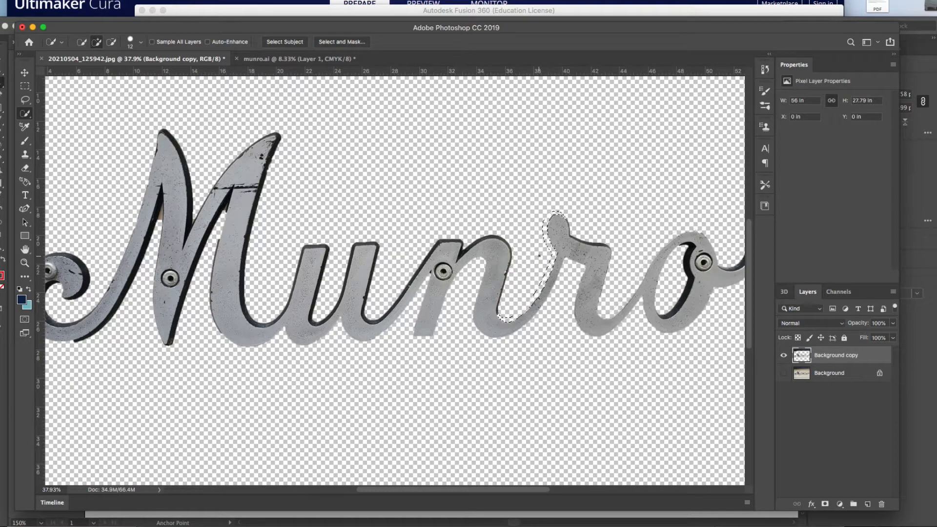
pyautogui.press('super+d')
pyautogui.moveTo(508, 243); pyautogui.dragTo(462, 254)
pyautogui.press('Delete')
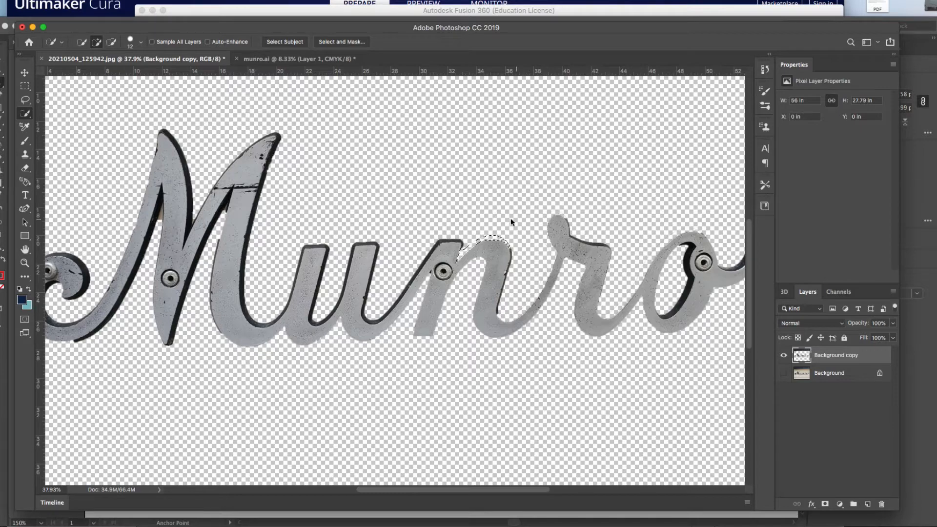
pyautogui.press('super+d')
# - Preview a black Color Overlay on the Background copy layer and discard it
pyautogui.doubleClick(867, 356)
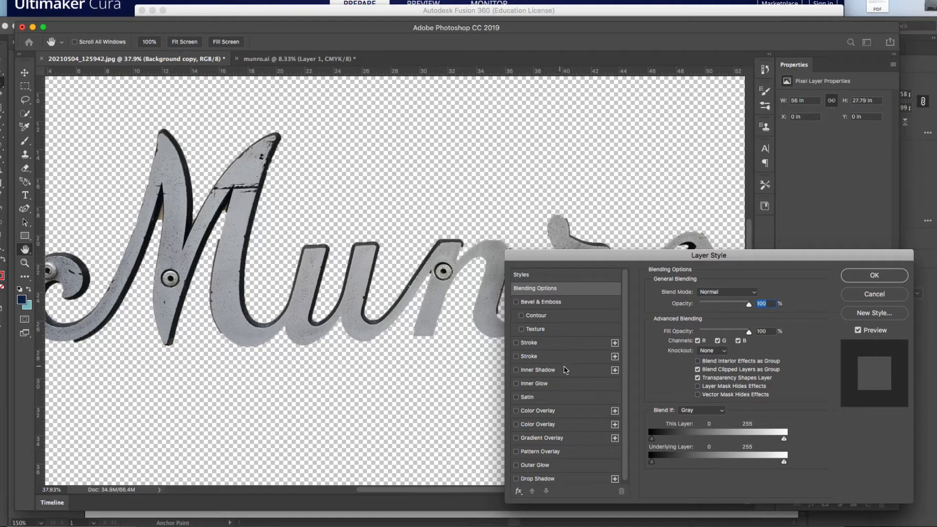
pyautogui.click(554, 410)
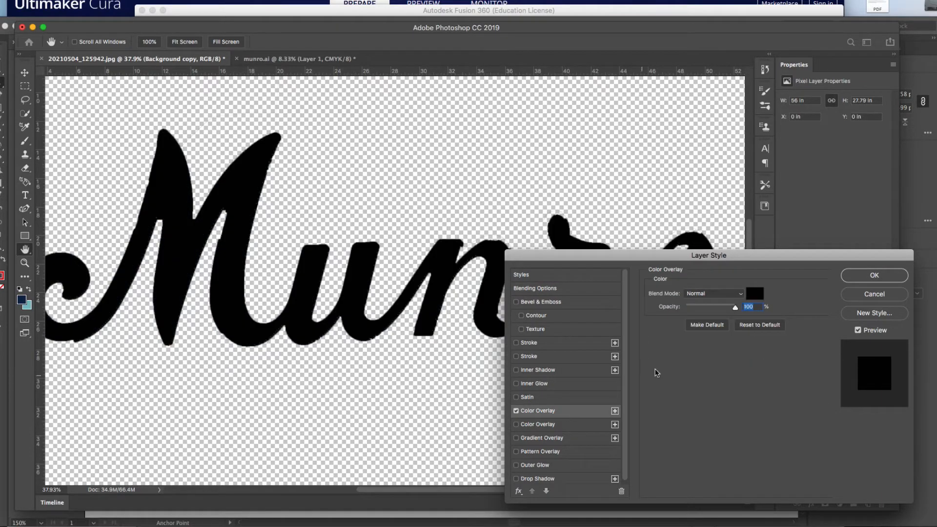
pyautogui.moveTo(591, 259); pyautogui.dragTo(450, 179)
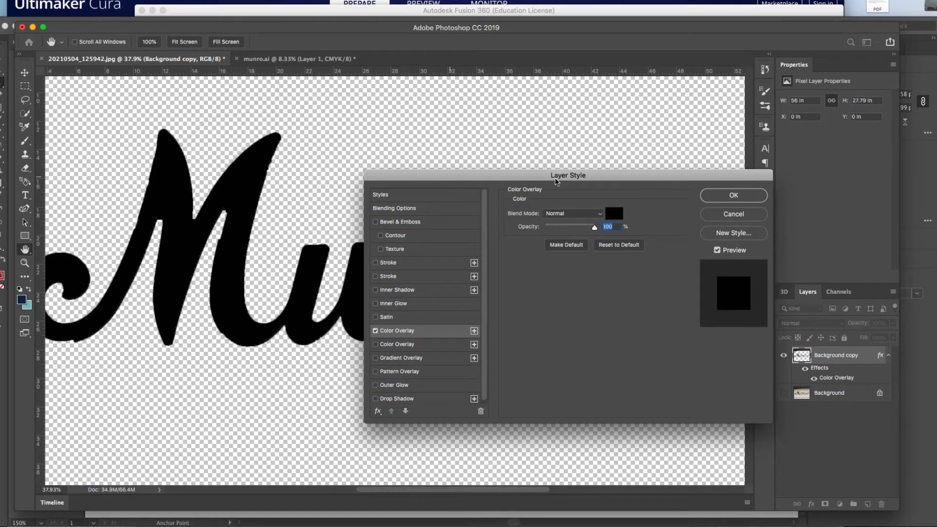
pyautogui.click(737, 217)
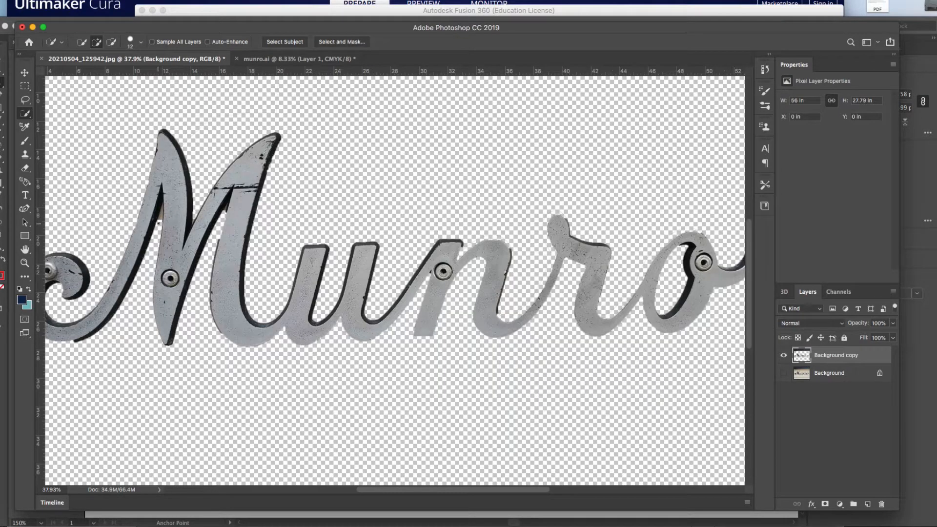
# - Delete the dark edges along the M's first upstroke, its middle diagonal, and the lower part of its last stem
pyautogui.moveTo(161, 217); pyautogui.dragTo(161, 205)
pyautogui.press('Delete')
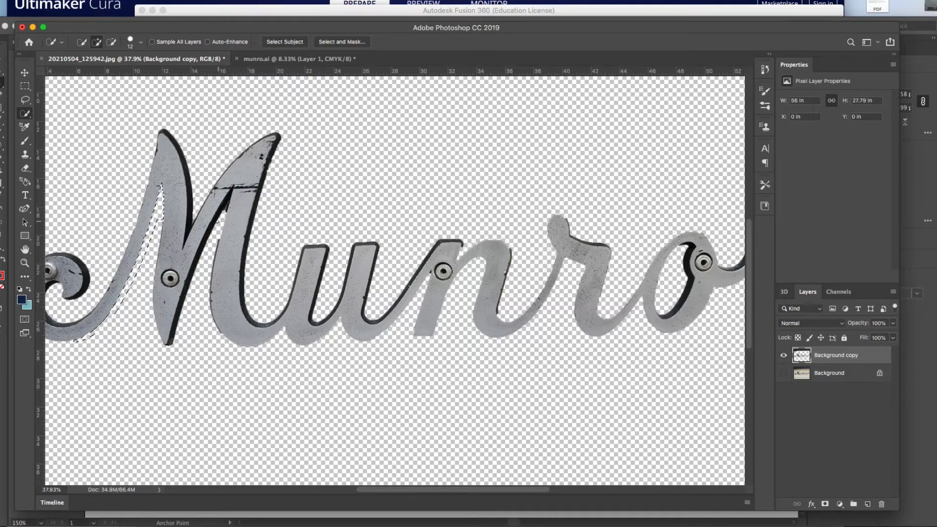
pyautogui.moveTo(226, 200); pyautogui.dragTo(172, 336)
pyautogui.press('Delete')
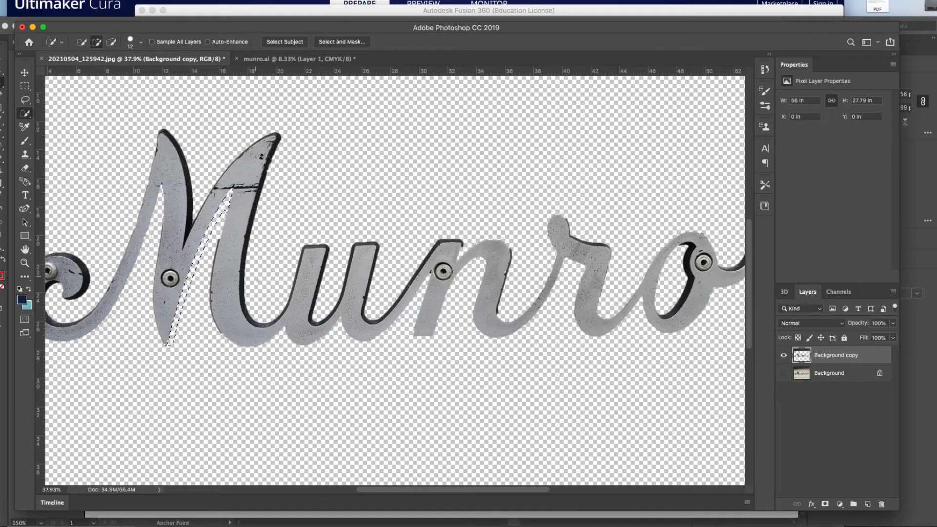
pyautogui.moveTo(249, 296)
pyautogui.mouseDown()
pyautogui.moveTo(256, 228)
pyautogui.moveTo(276, 204)
pyautogui.mouseUp()
pyautogui.press('Delete')
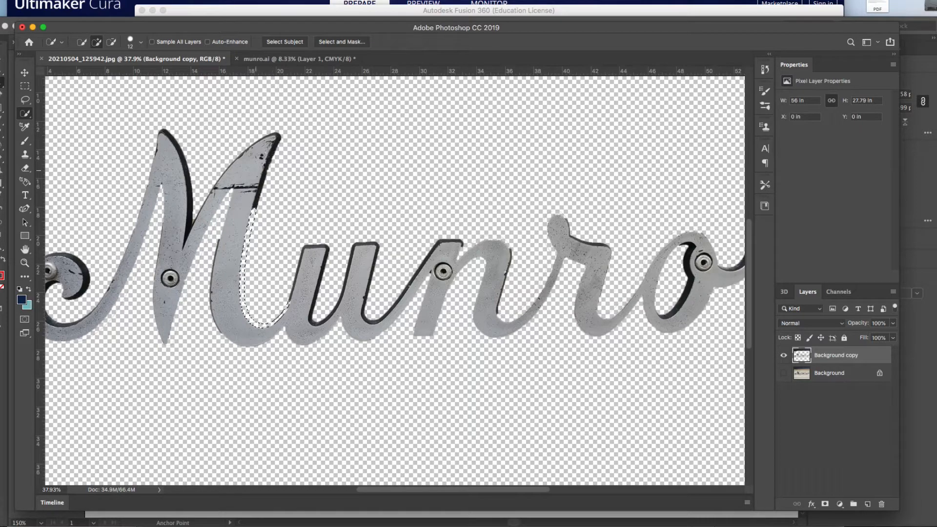
# - Delete the dark edges on the upper part of the M's last stem and along the right side of its first peak
pyautogui.press('super+d')
pyautogui.moveTo(256, 205); pyautogui.dragTo(279, 137)
pyautogui.press('Delete')
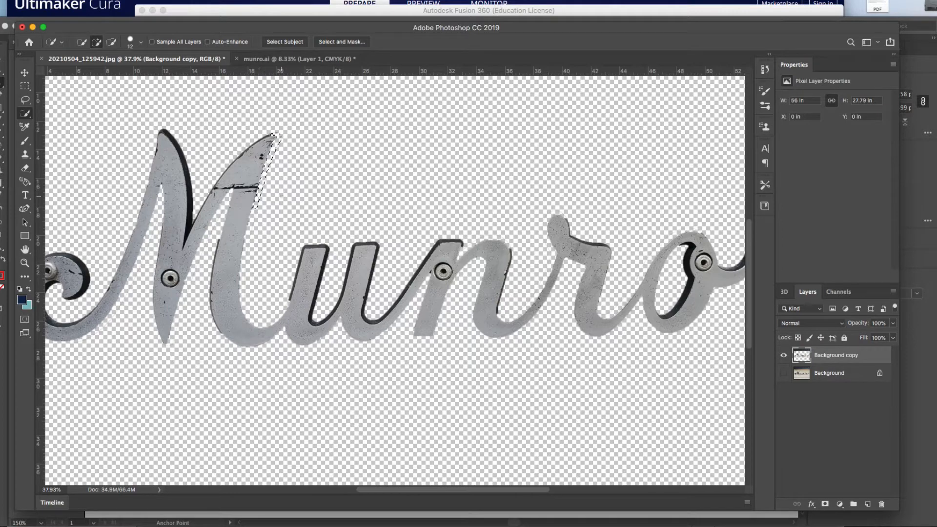
pyautogui.click(196, 184)
pyautogui.press('super+z')
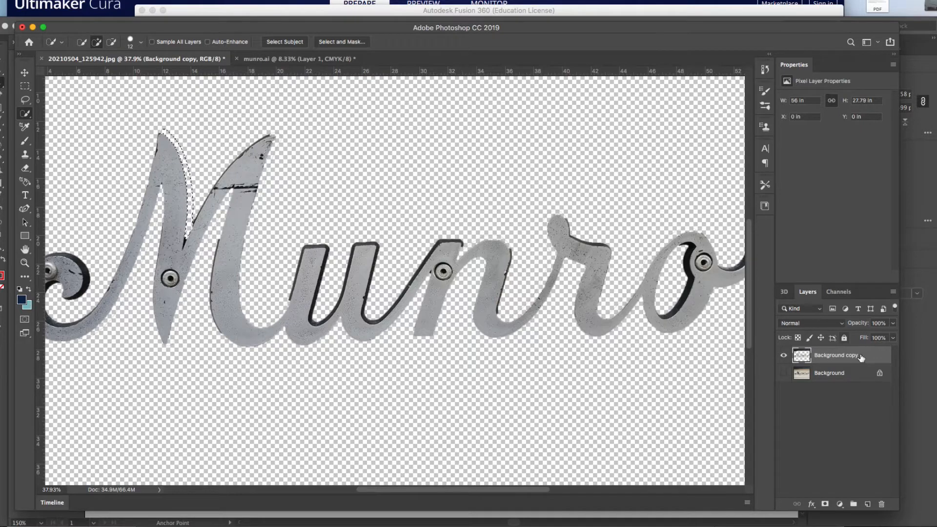
# - Preview the cleaned-up lettering with a black Color Overlay and discard the layer style
pyautogui.doubleClick(868, 357)
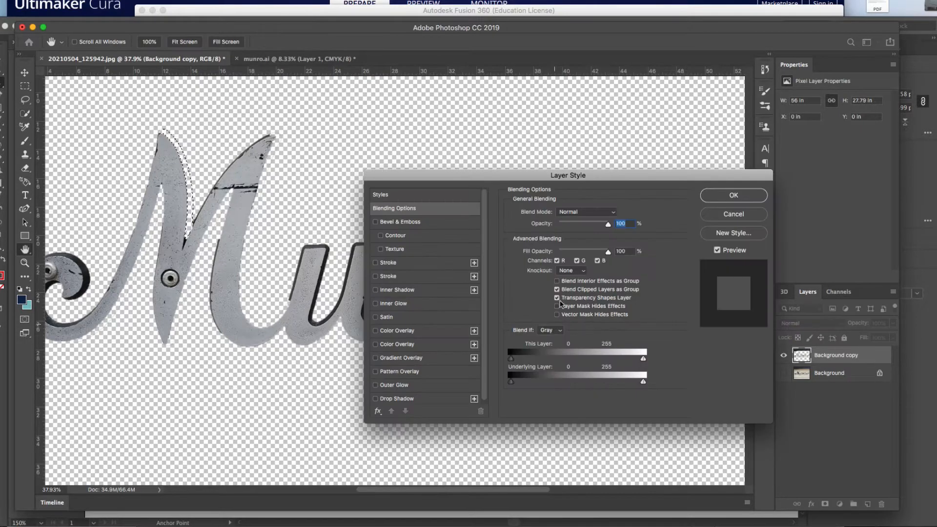
pyautogui.click(395, 332)
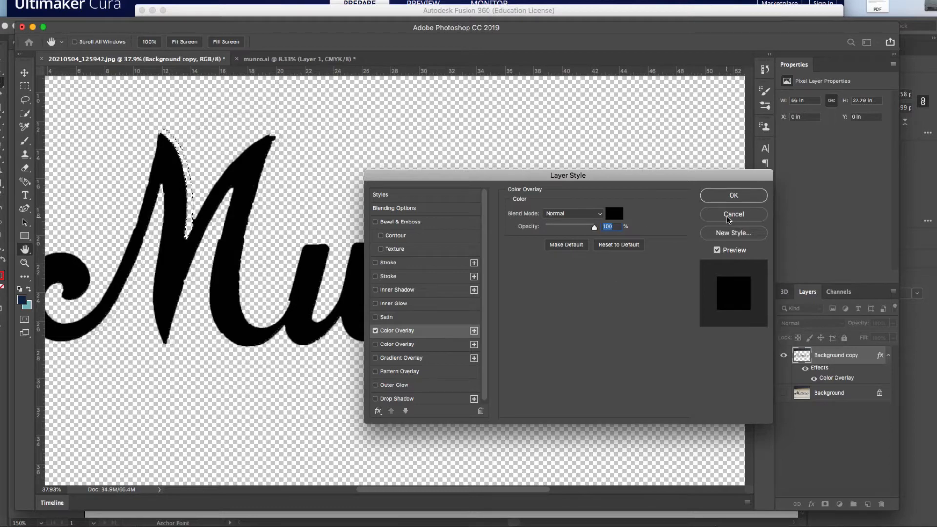
pyautogui.click(733, 214)
# - Switch to Illustrator and view the black lettering in munro-black.png
pyautogui.click(625, 524)
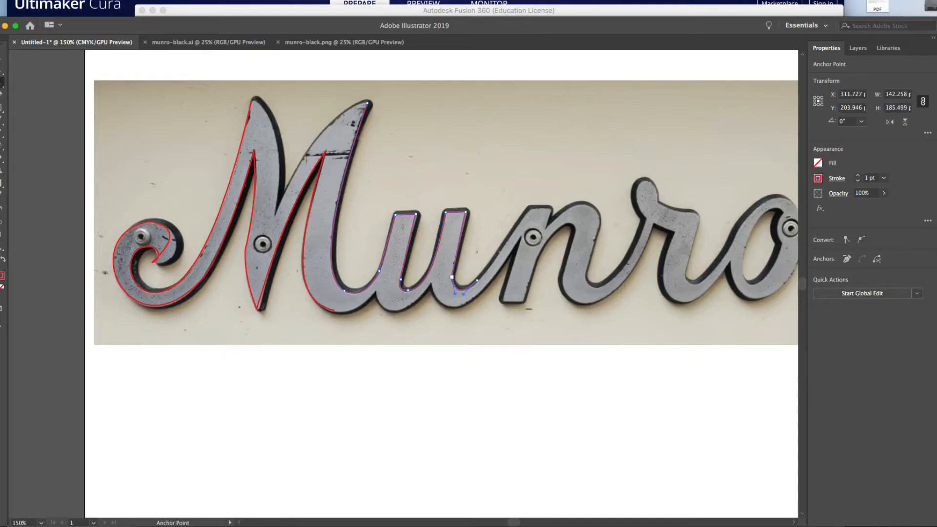
pyautogui.click(307, 47)
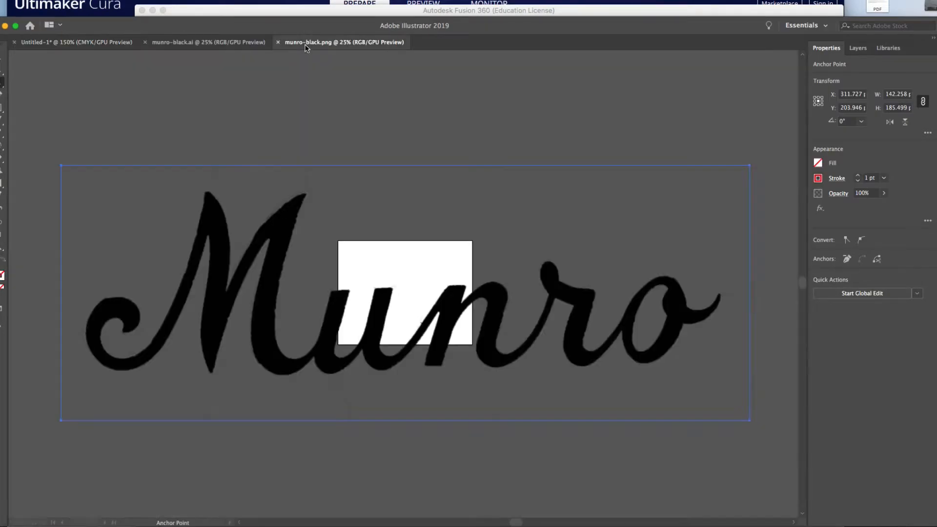
pyautogui.scroll(-2, 288, 283)
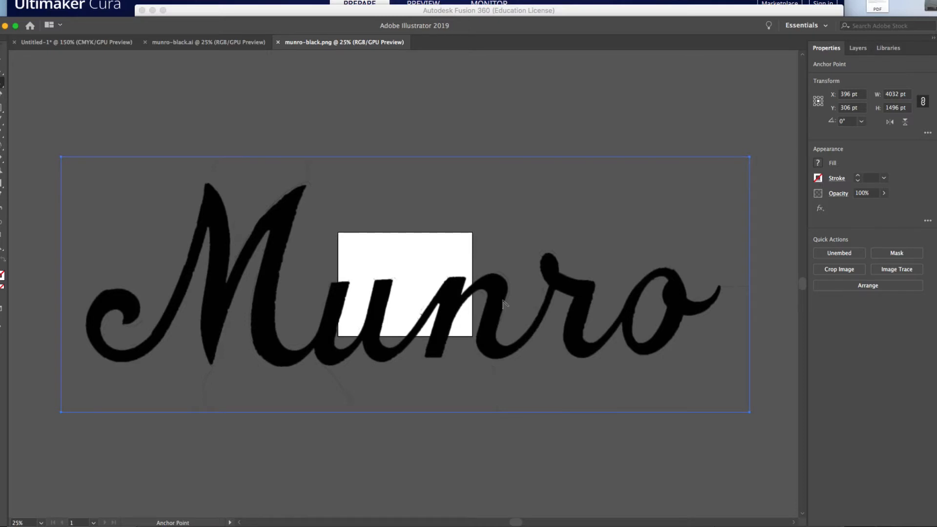
# - Trace the Munro lettering image with the Default Image Trace preset and open the detailed tracing settings
pyautogui.click(897, 270)
pyautogui.click(879, 295)
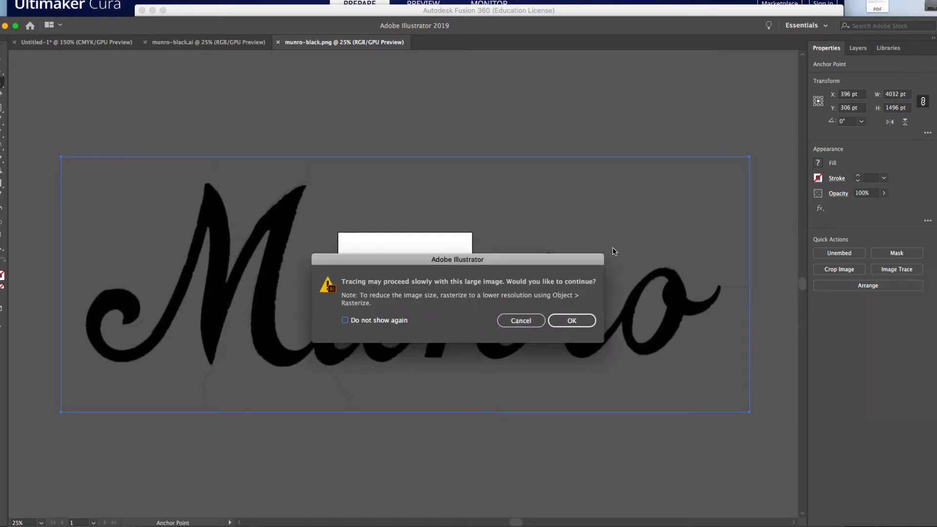
pyautogui.click(572, 321)
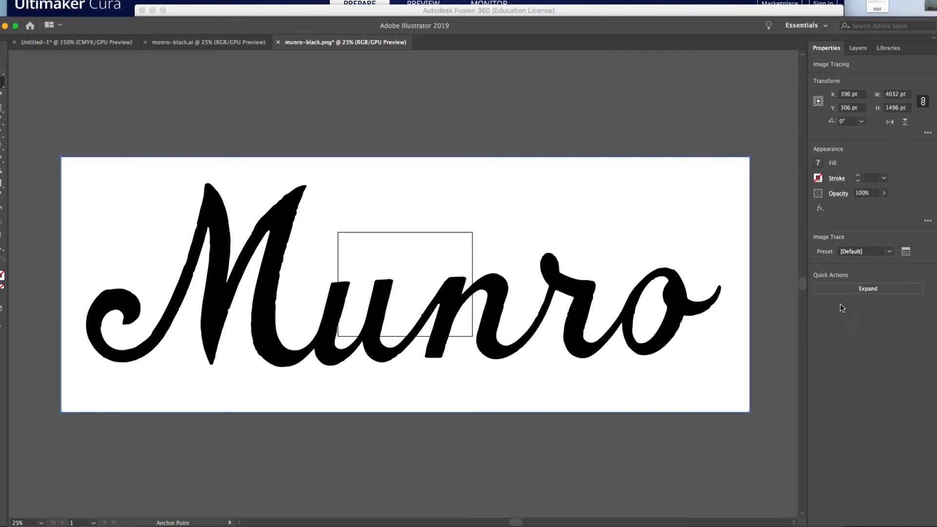
pyautogui.click(906, 251)
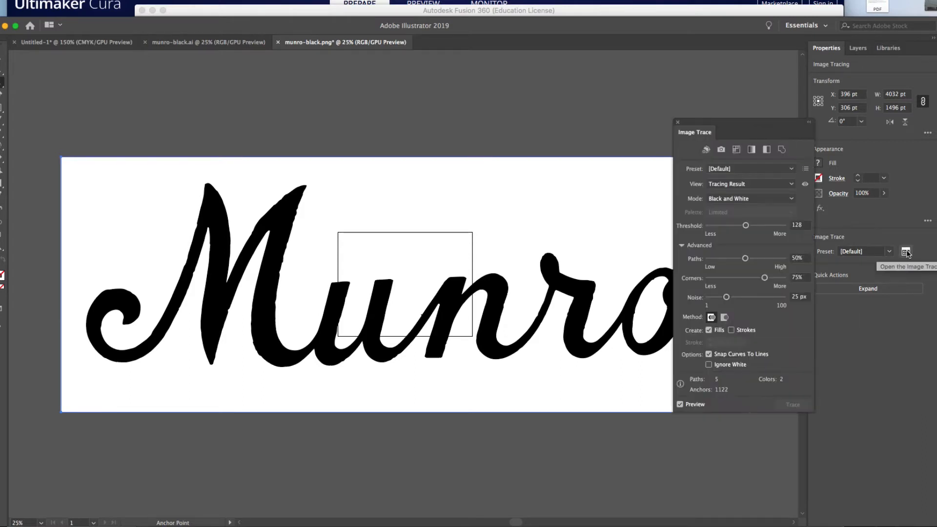
pyautogui.moveTo(698, 129); pyautogui.dragTo(384, 133)
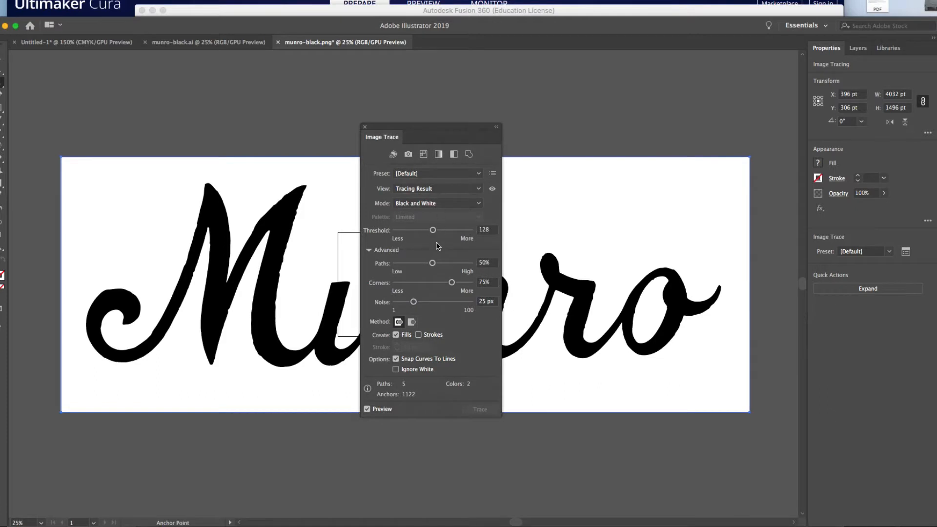
# - Smooth the tracing by setting Noise to 12 px, Corners to 39% and Paths to 7%
pyautogui.moveTo(414, 303)
pyautogui.mouseDown()
pyautogui.moveTo(397, 304)
pyautogui.moveTo(406, 304)
pyautogui.mouseUp()
pyautogui.moveTo(431, 283); pyautogui.dragTo(424, 284)
pyautogui.moveTo(432, 264); pyautogui.dragTo(418, 264)
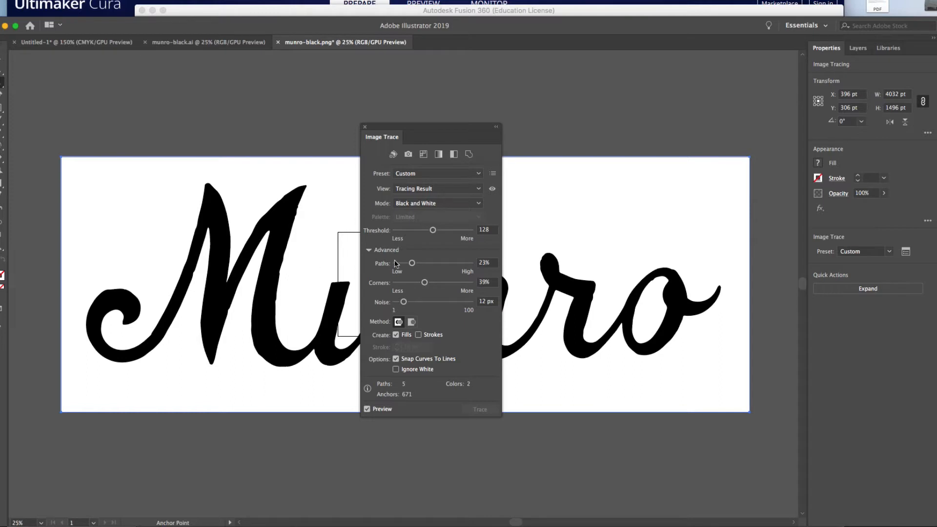
pyautogui.moveTo(412, 264); pyautogui.dragTo(397, 266)
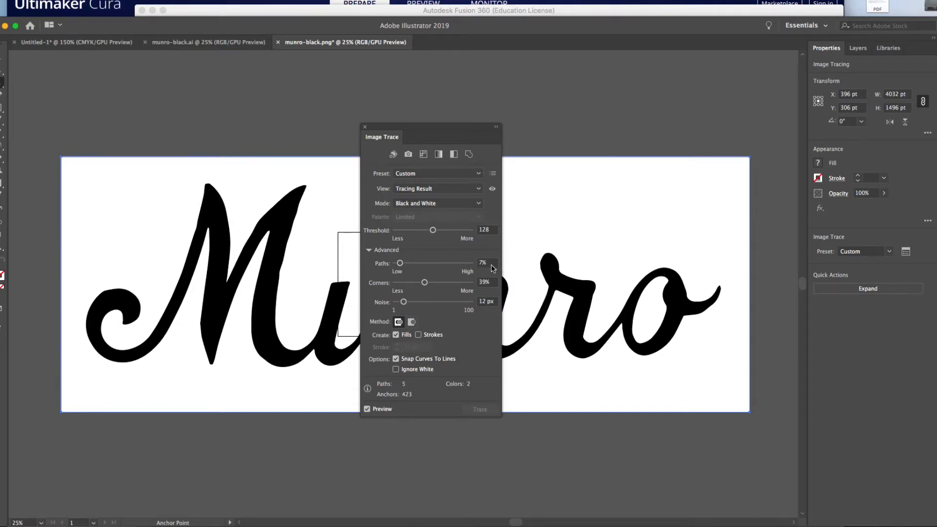
# - Try higher and lower tracing thresholds, settle slightly below the middle of the range, and close the tracing settings
pyautogui.moveTo(433, 231); pyautogui.dragTo(461, 230)
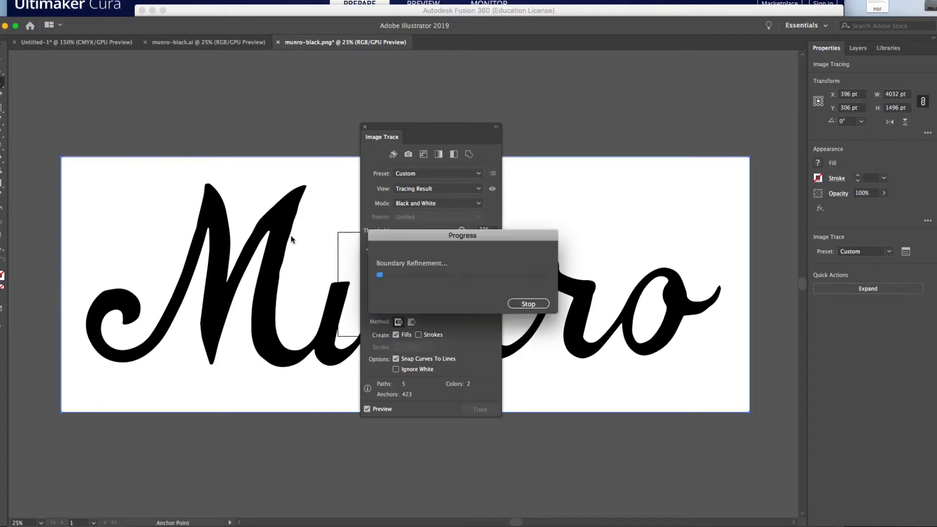
pyautogui.moveTo(461, 230); pyautogui.dragTo(431, 233)
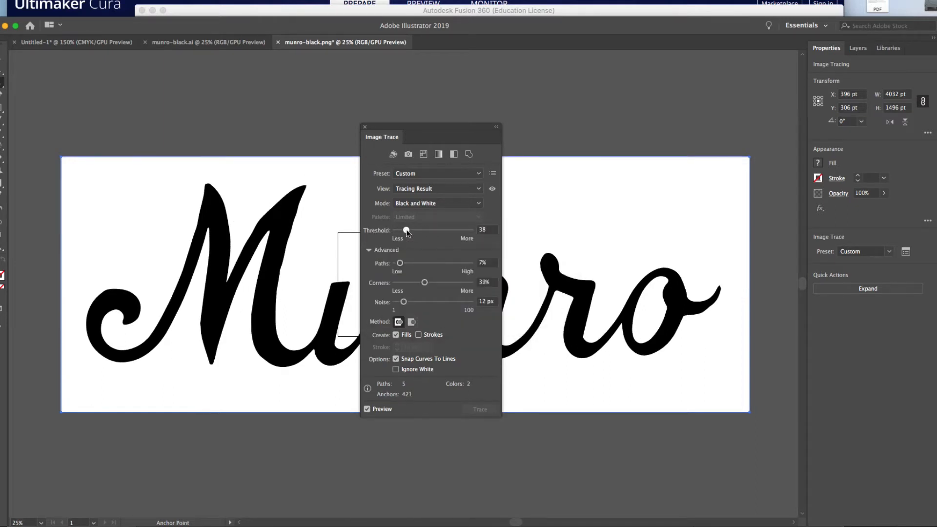
pyautogui.moveTo(407, 231); pyautogui.dragTo(430, 233)
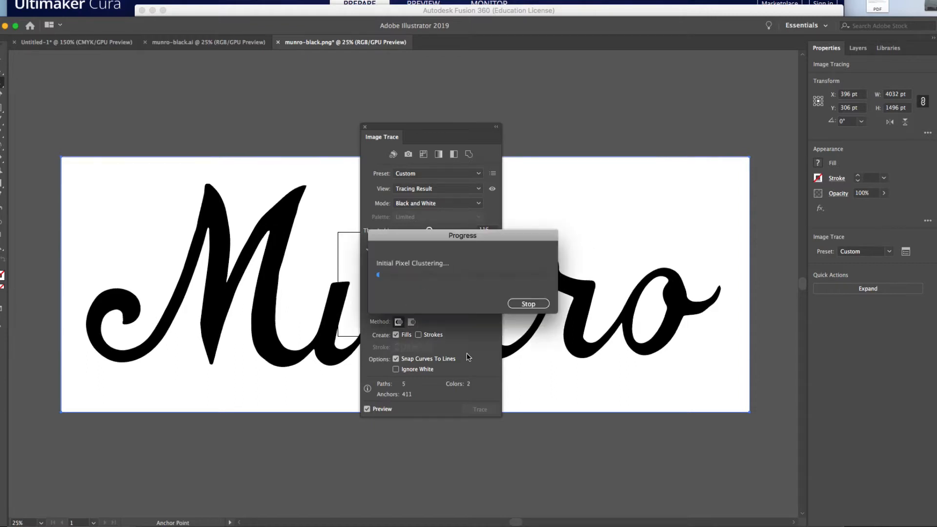
pyautogui.click(363, 128)
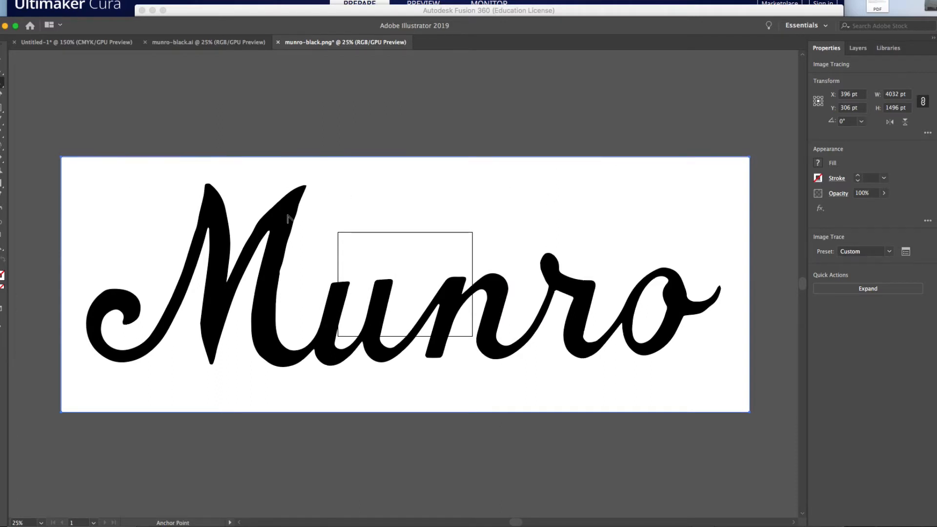
# - Expand the tracing into editable paths and move the artwork to about X 690 pt, Y 410 pt
pyautogui.press('v')
pyautogui.click(2, 71)
pyautogui.moveTo(265, 201); pyautogui.dragTo(316, 219)
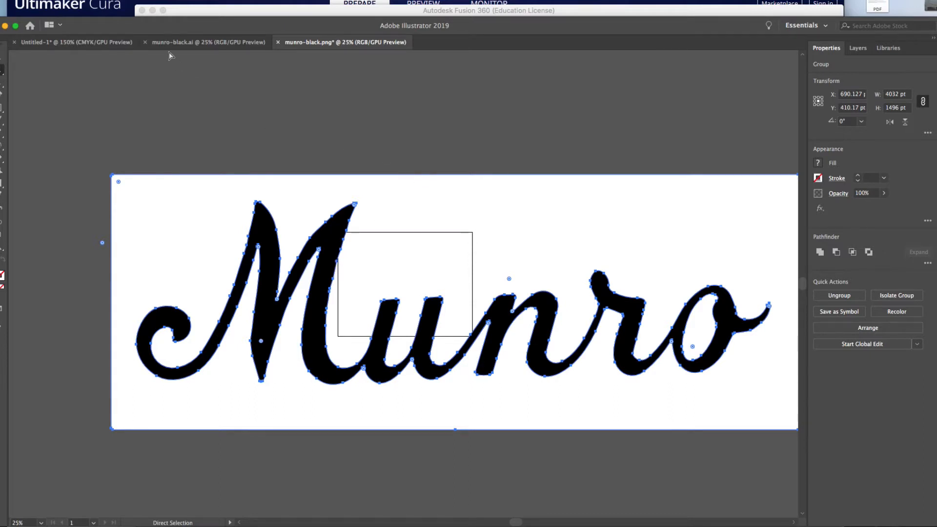
# - Run Clean Up on the artwork for stray points, unpainted objects and empty text paths
pyautogui.click(94, 0)
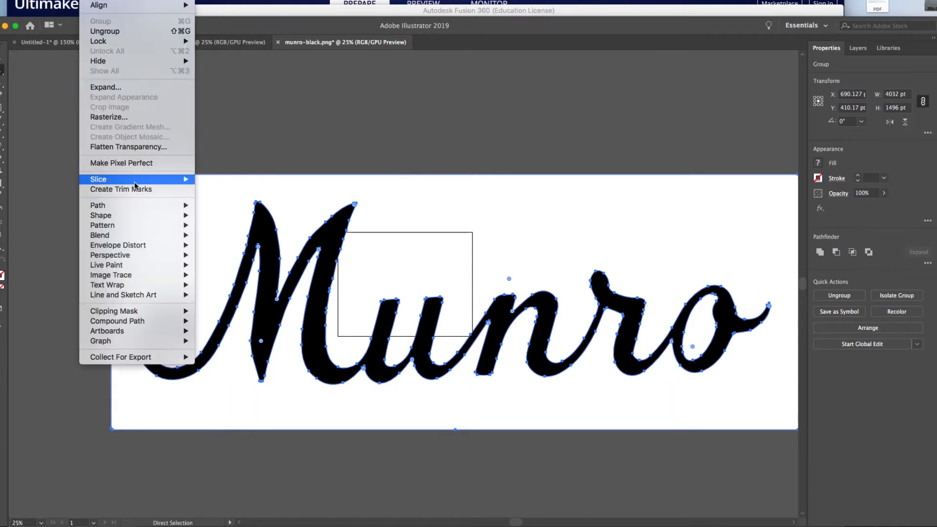
pyautogui.moveTo(156, 206)
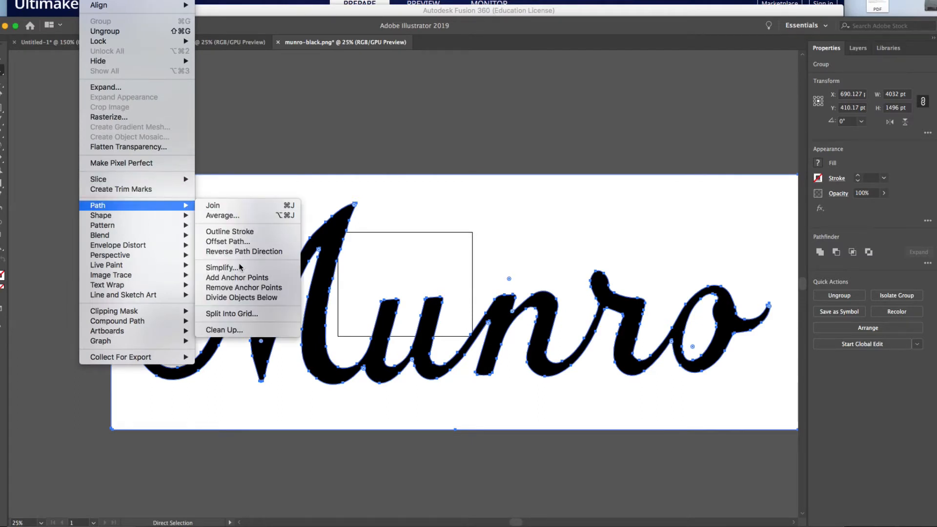
pyautogui.click(236, 330)
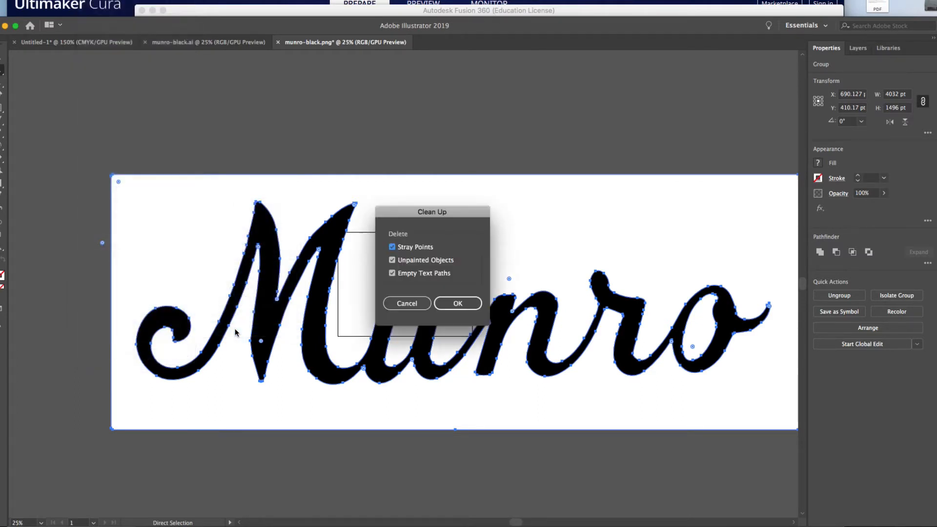
pyautogui.click(458, 303)
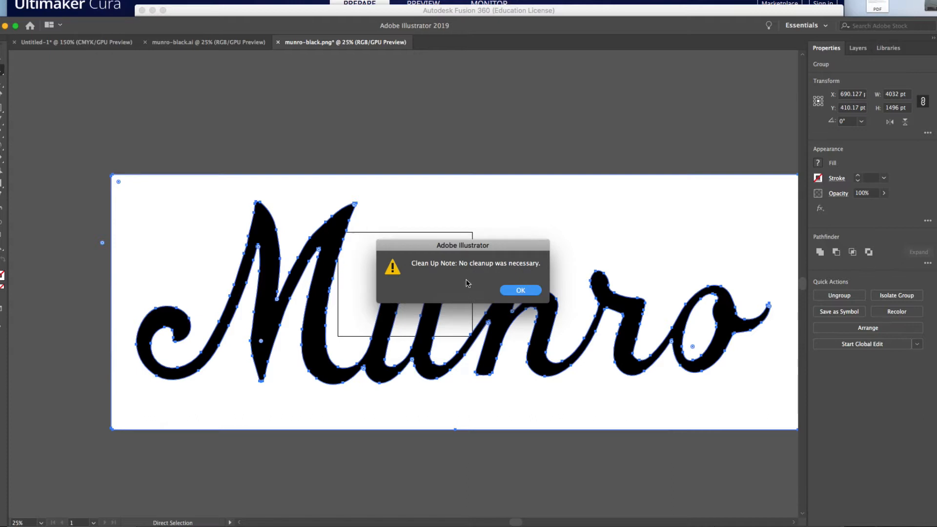
pyautogui.click(517, 291)
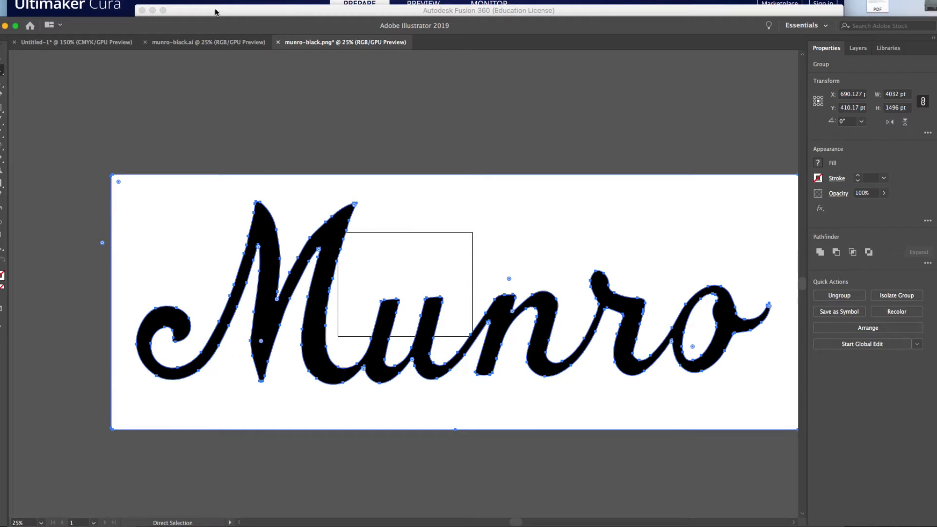
# - Preview an automatic simplification of the expanded lettering paths, keeping the whole word in view beside the Simplify settings
pyautogui.click(93, 1)
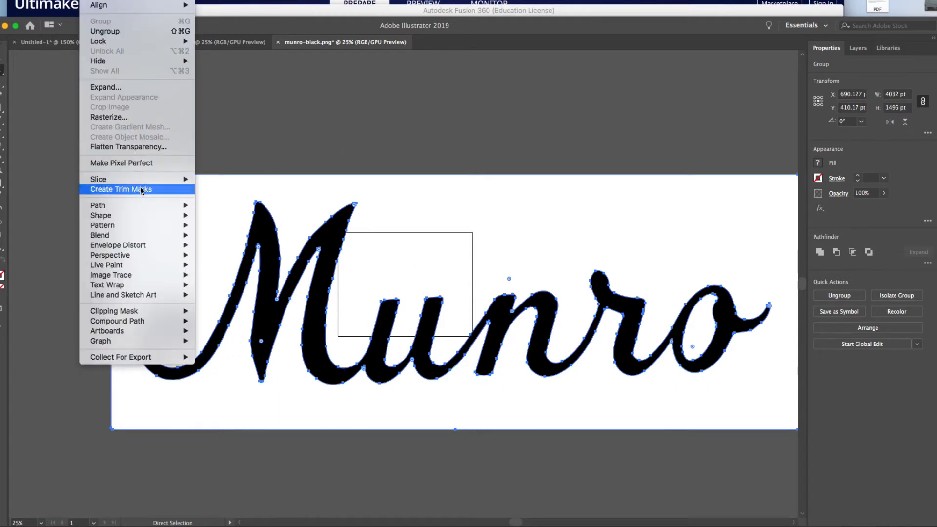
pyautogui.moveTo(141, 206)
pyautogui.click(432, 167)
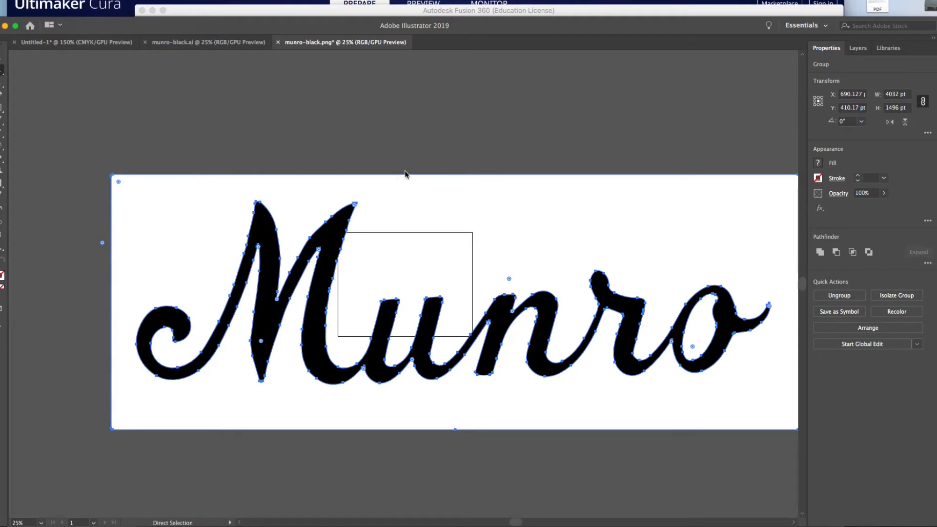
pyautogui.click(457, 296)
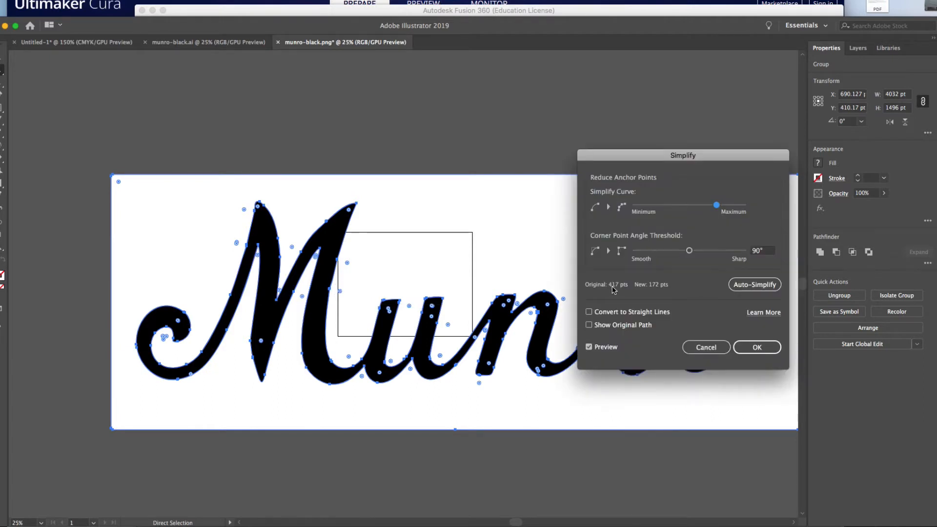
pyautogui.click(755, 285)
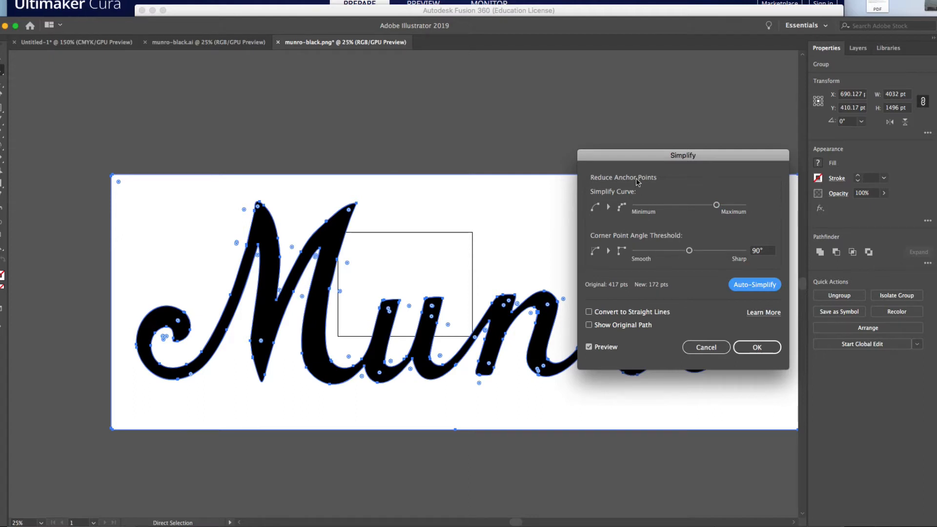
pyautogui.moveTo(631, 156); pyautogui.dragTo(532, 44)
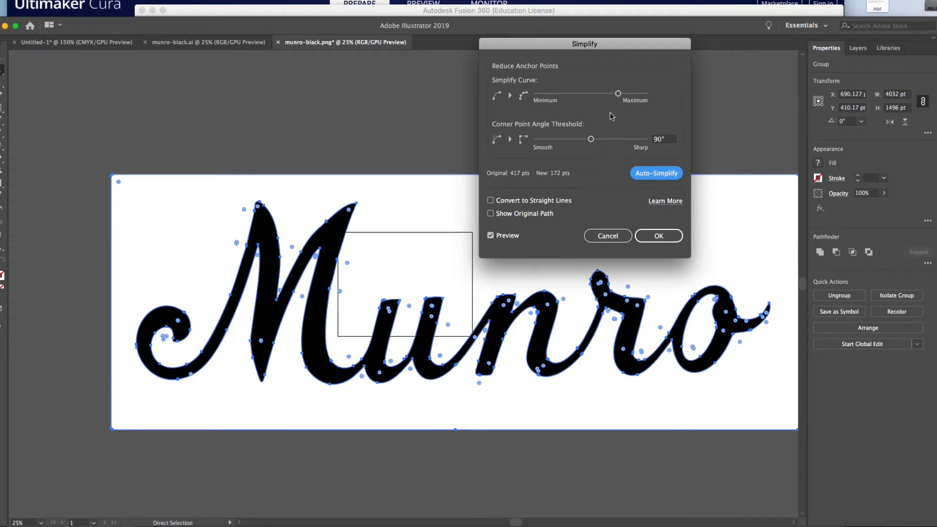
# - Reduce the Simplify Curve amount to slightly below midway, keep the corner point angle threshold at 90°, and apply the simplification
pyautogui.click(618, 94)
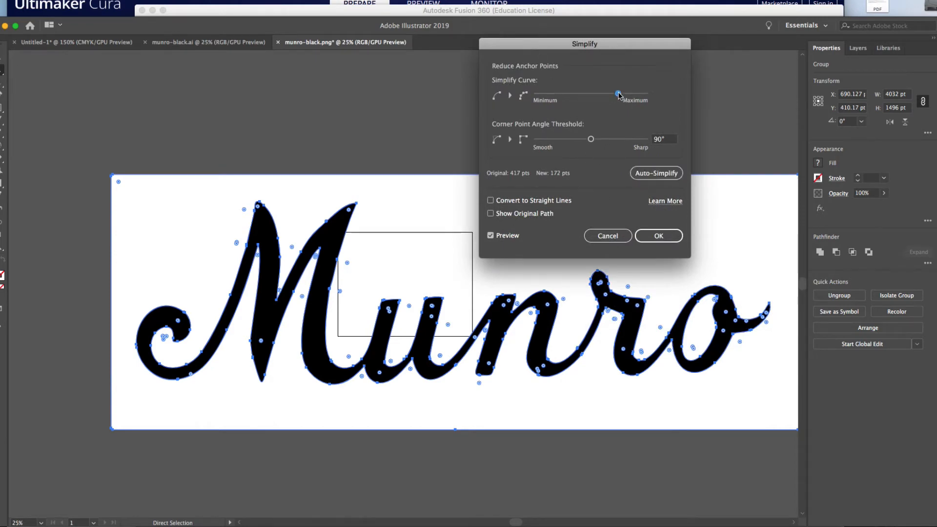
pyautogui.moveTo(620, 95); pyautogui.dragTo(592, 97)
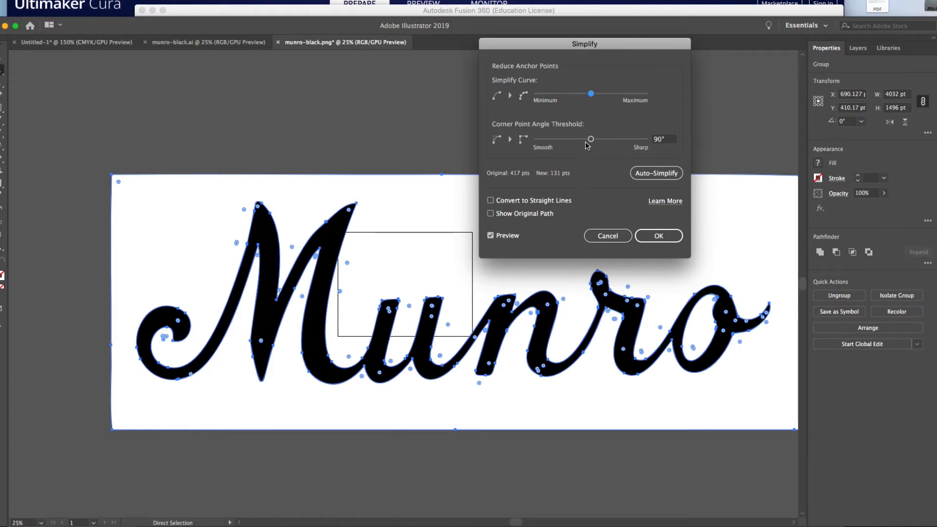
pyautogui.moveTo(590, 96); pyautogui.dragTo(578, 94)
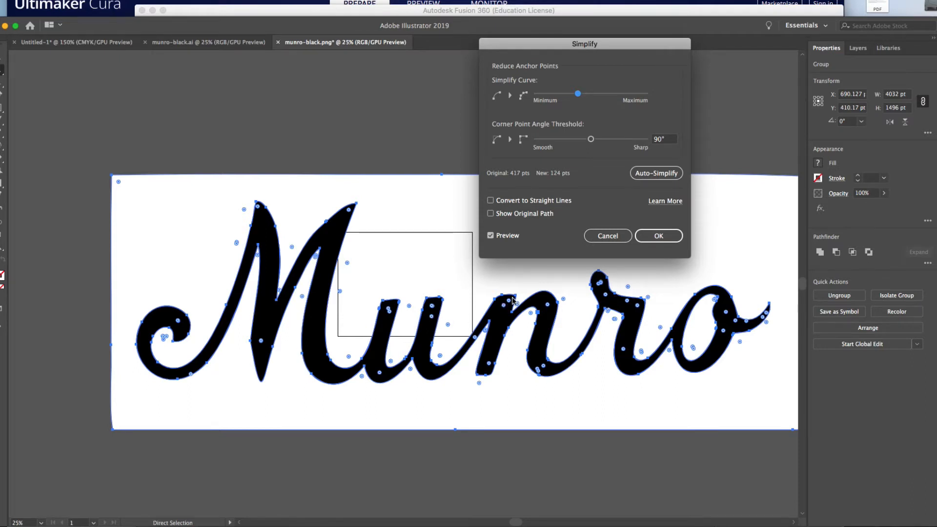
pyautogui.moveTo(578, 96); pyautogui.dragTo(549, 95)
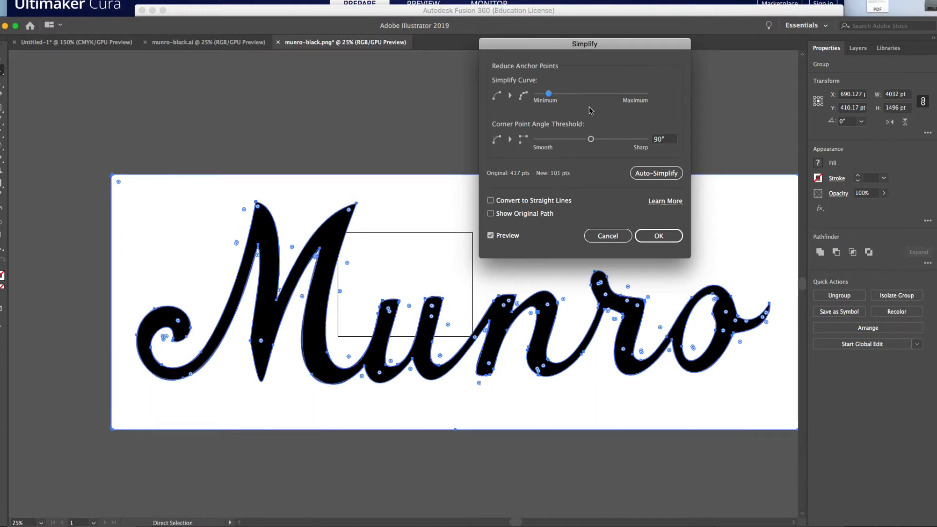
pyautogui.moveTo(550, 95); pyautogui.dragTo(578, 96)
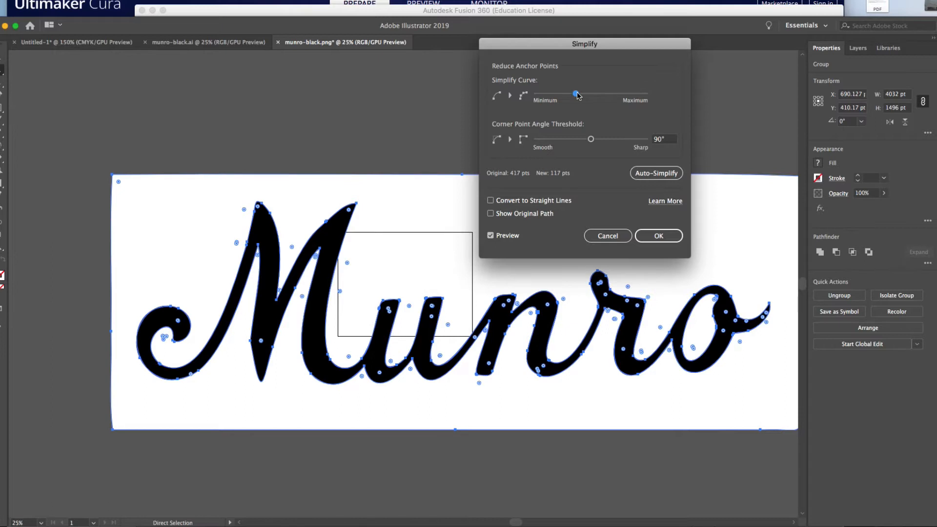
pyautogui.click(663, 238)
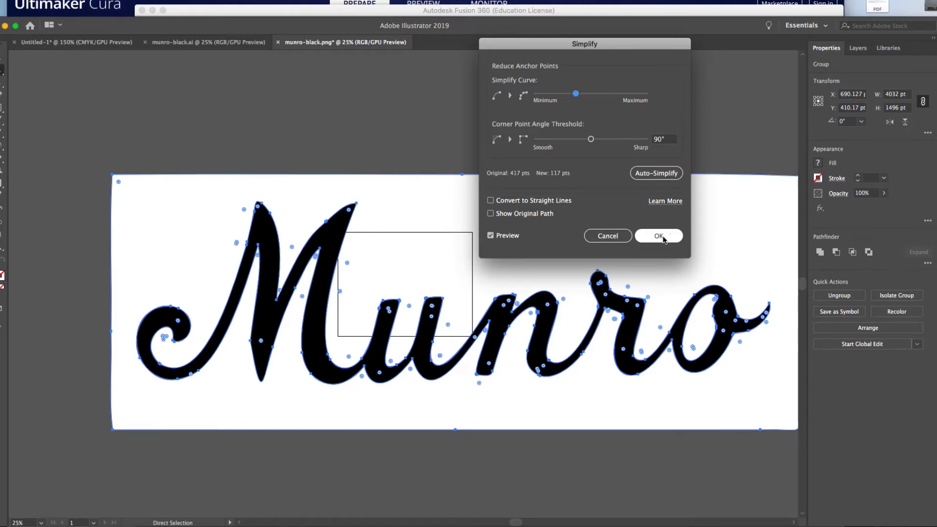
pyautogui.moveTo(578, 96); pyautogui.dragTo(581, 95)
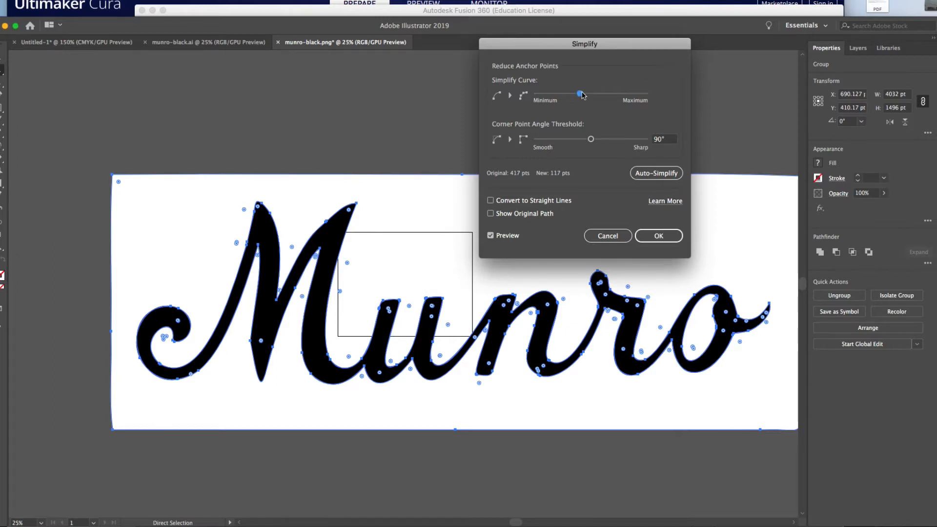
pyautogui.click(660, 236)
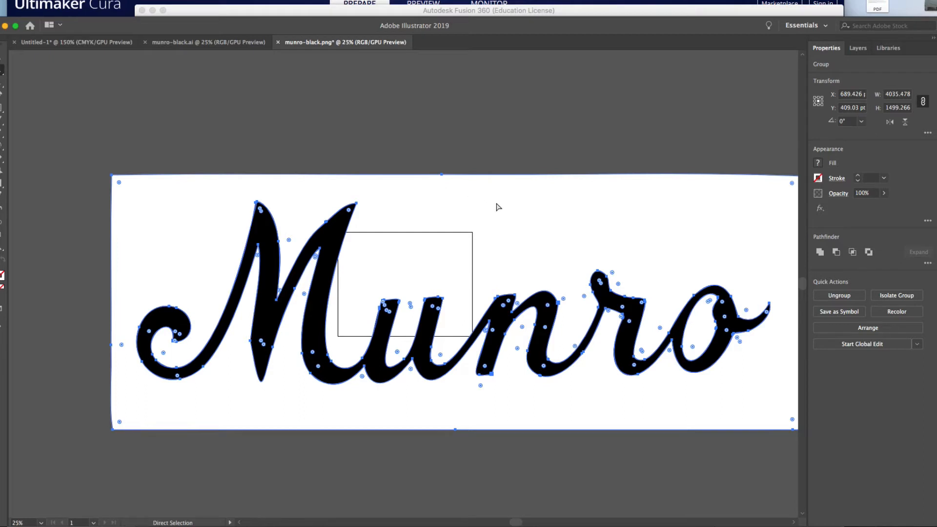
pyautogui.click(1, 61)
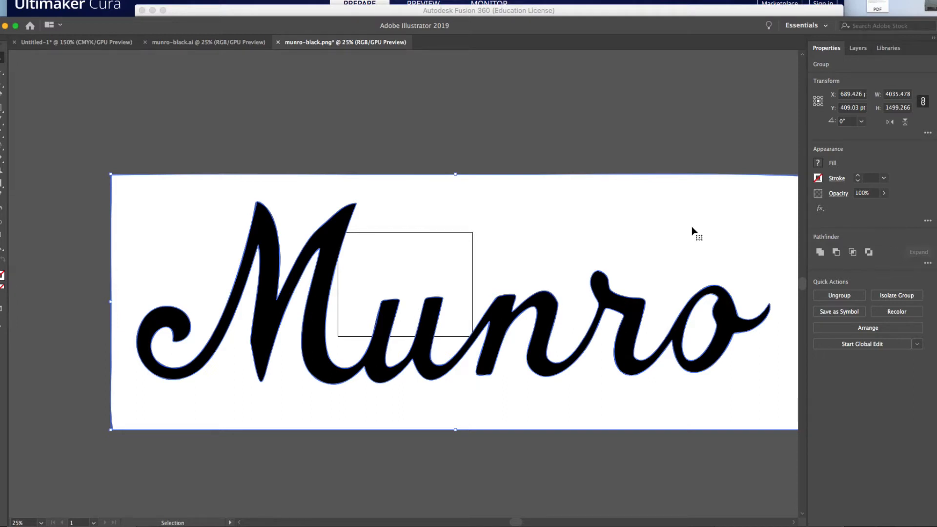
pyautogui.click(818, 179)
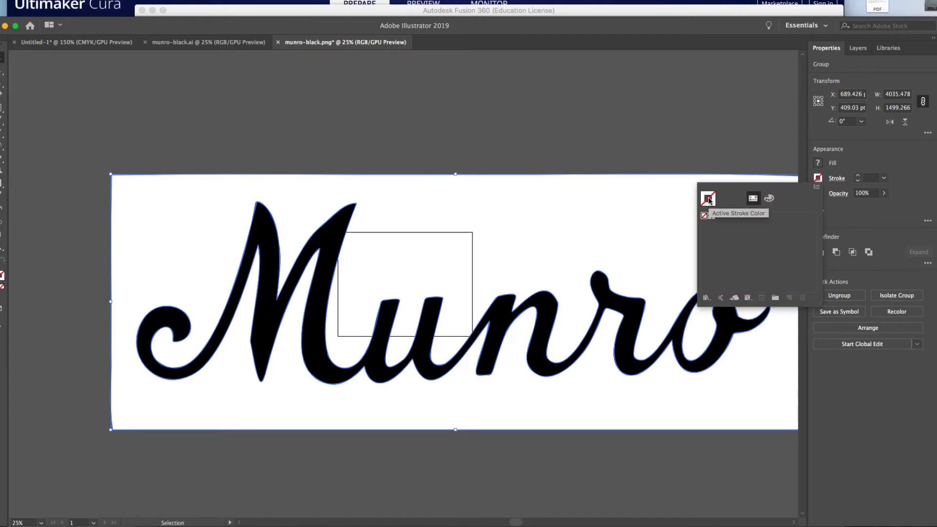
pyautogui.click(818, 179)
pyautogui.click(818, 179)
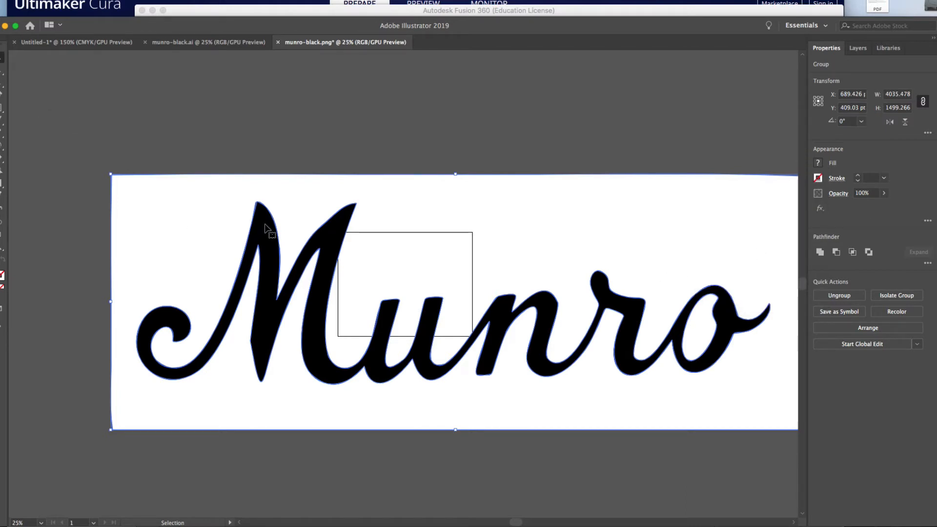
pyautogui.click(2, 71)
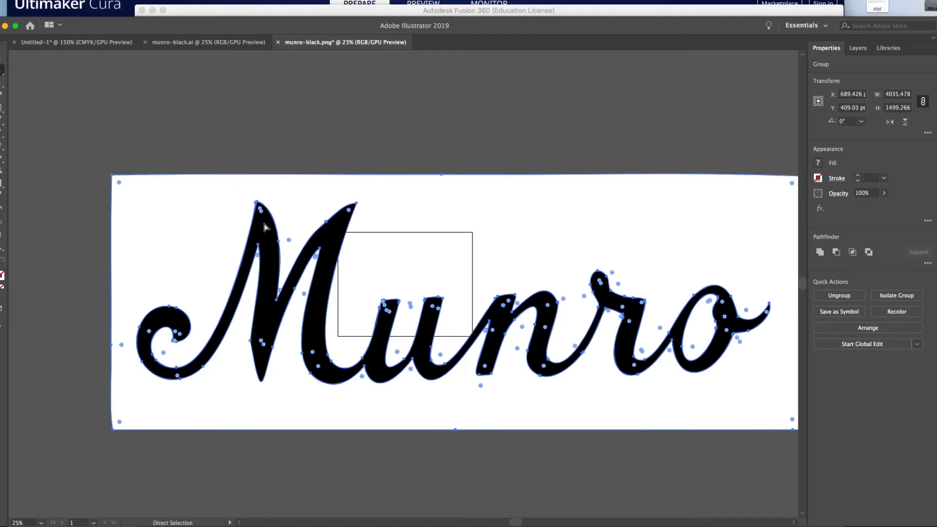
pyautogui.click(819, 179)
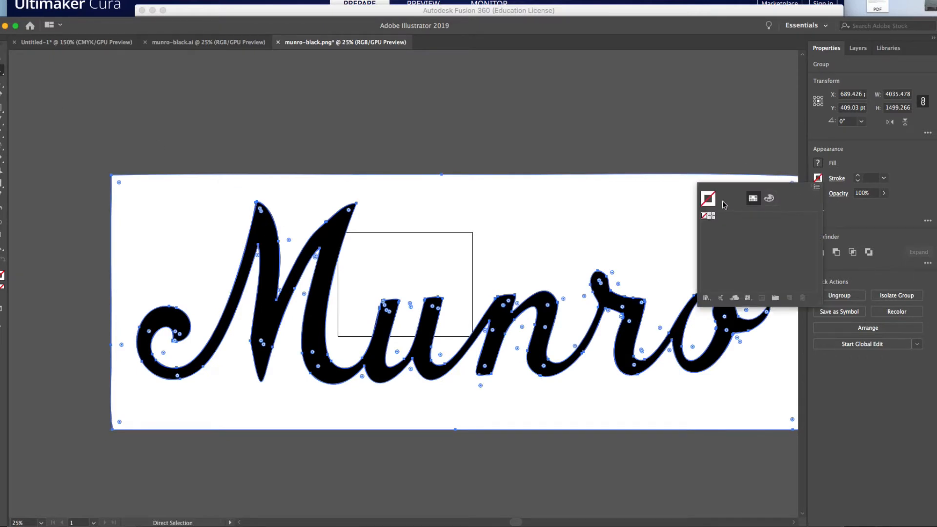
pyautogui.click(610, 145)
pyautogui.click(155, 118)
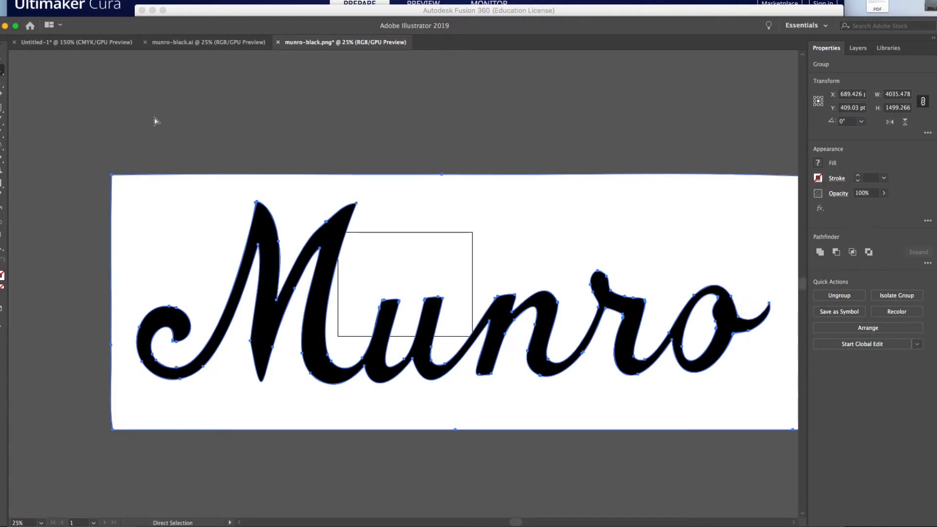
# - Separate the black lettering from its white background and paste a copy into a new 792 × 612 pt Letter document
pyautogui.moveTo(260, 232); pyautogui.dragTo(291, 253)
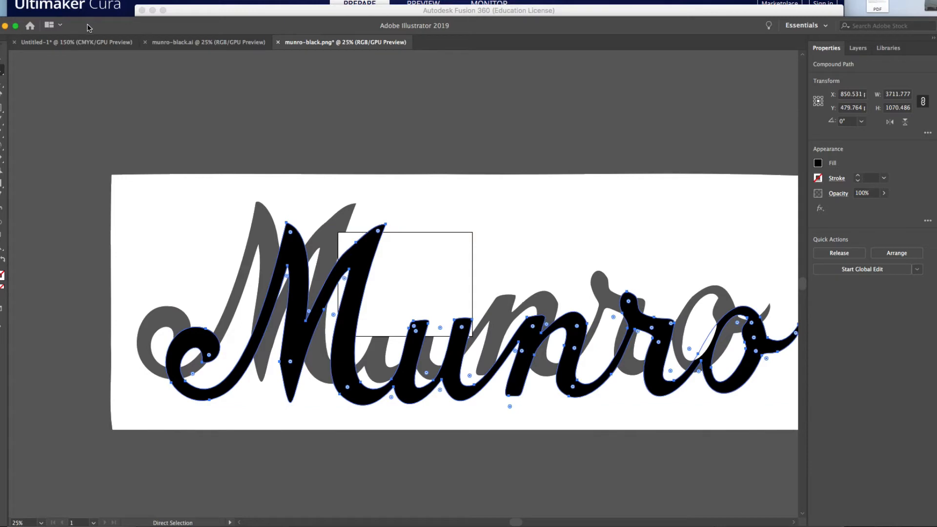
pyautogui.click(45, 0)
pyautogui.click(282, 95)
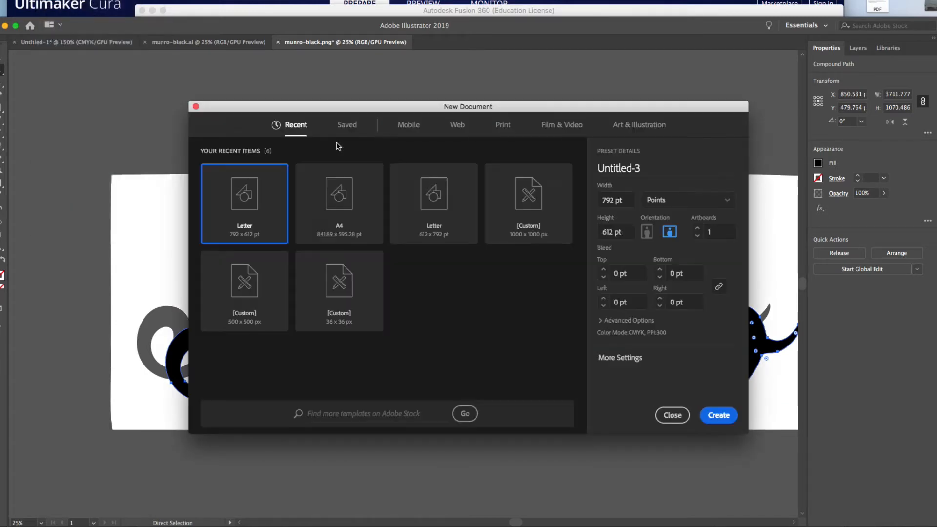
pyautogui.click(719, 416)
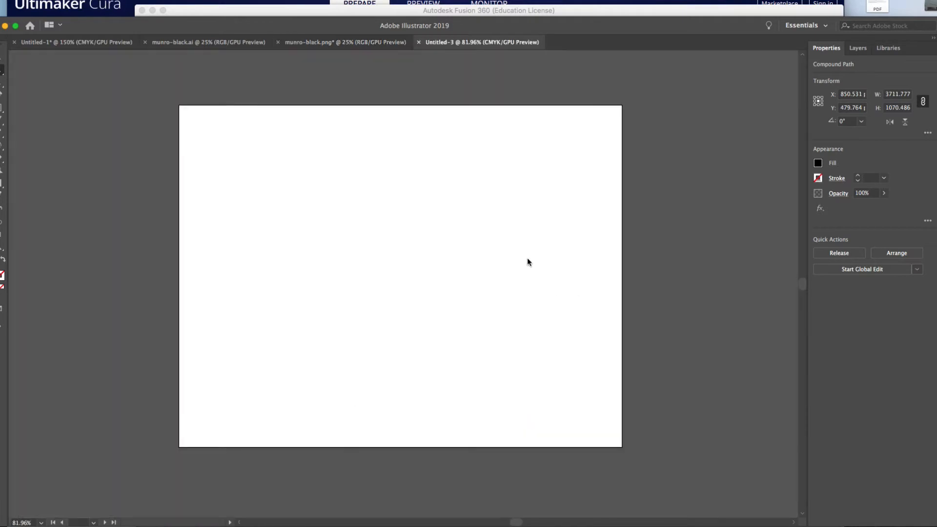
pyautogui.hotkey('ctrl', 'v')
pyautogui.scroll(-5, 525, 288)
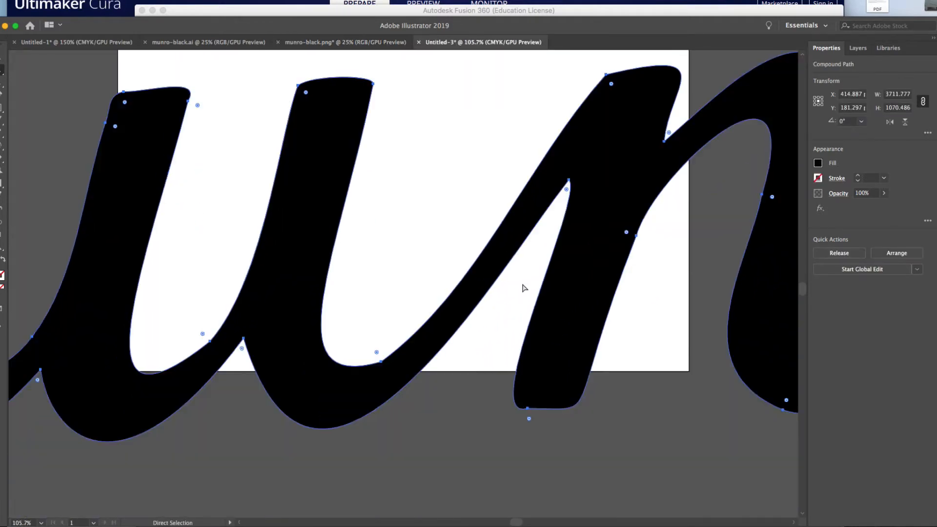
# - Scale the pasted lettering down proportionally to about 730 × 210 pt and place it roughly centred on the artboard
pyautogui.press('v')
pyautogui.hotkey('ctrl', '-')
pyautogui.hotkey('ctrl', '-')
pyautogui.hotkey('ctrl', '-')
pyautogui.hotkey('ctrl', '-')
pyautogui.hotkey('ctrl', '-')
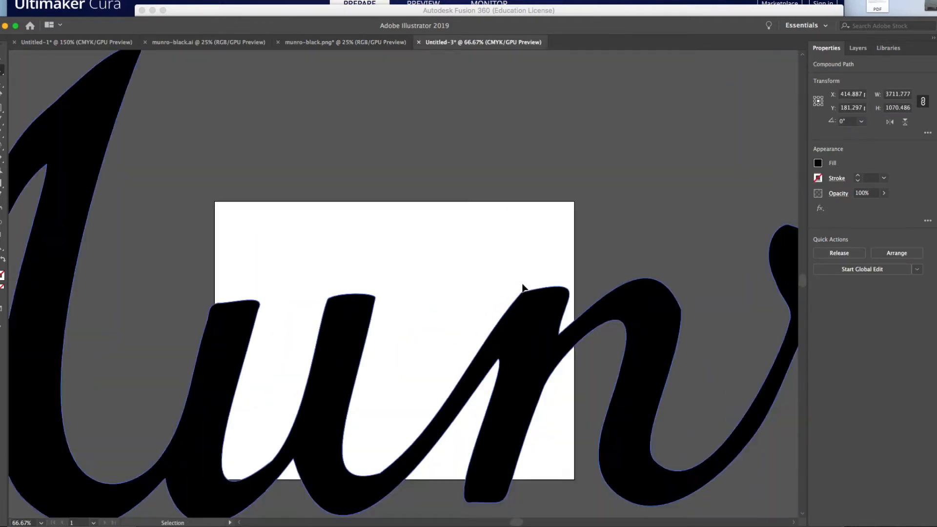
pyautogui.press('a')
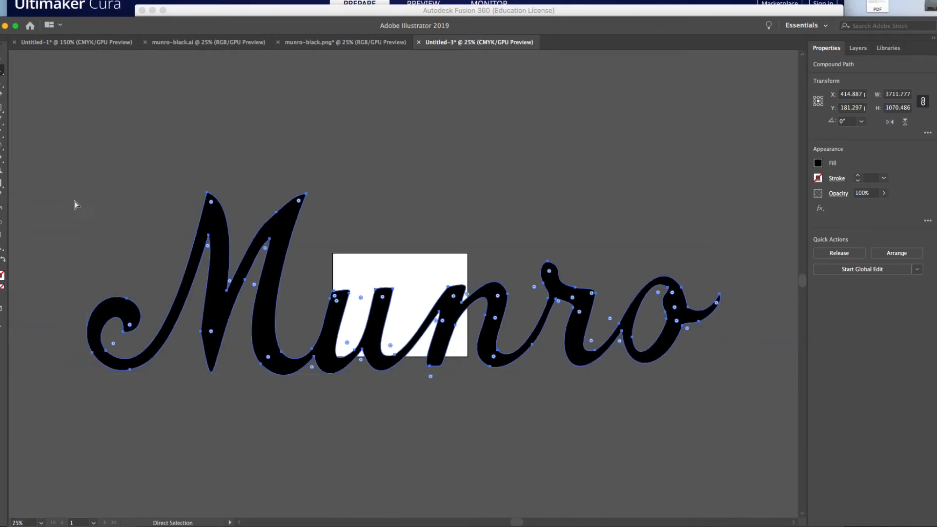
pyautogui.press('v')
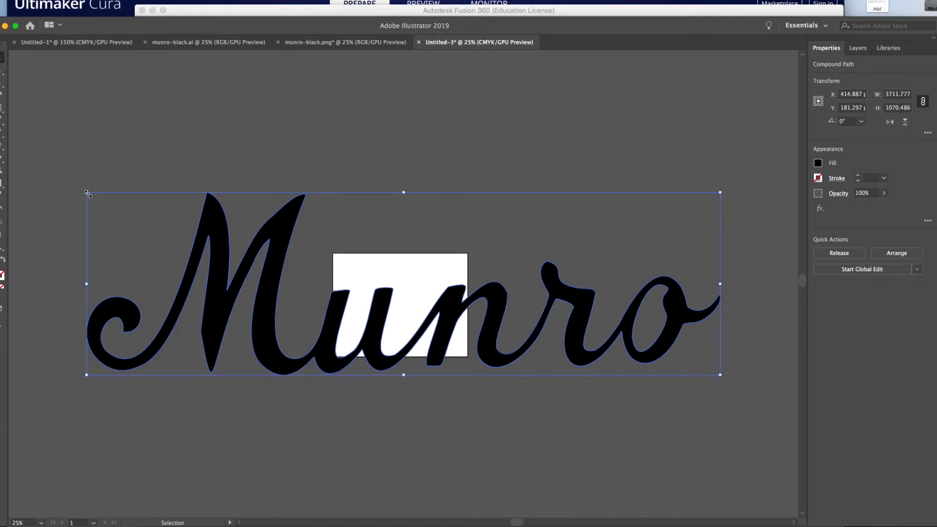
pyautogui.moveTo(88, 194); pyautogui.dragTo(549, 326)
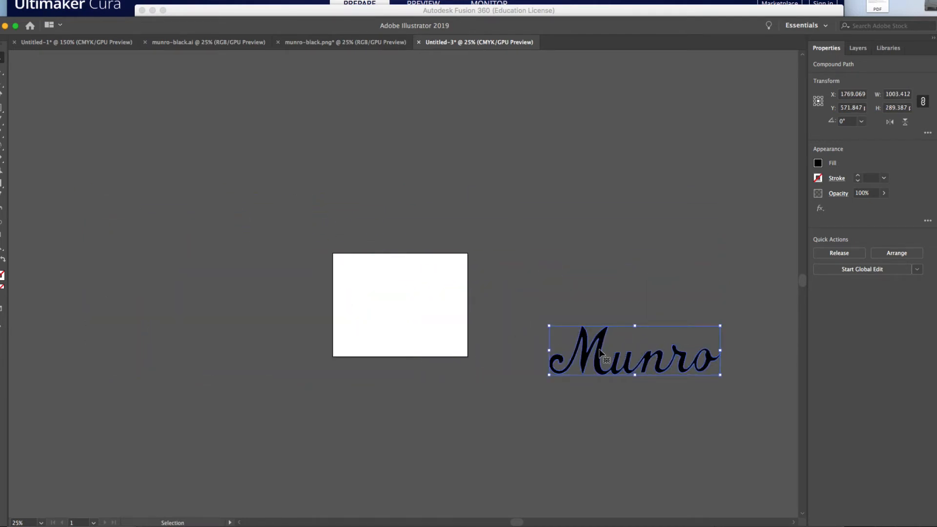
pyautogui.moveTo(599, 348); pyautogui.dragTo(383, 301)
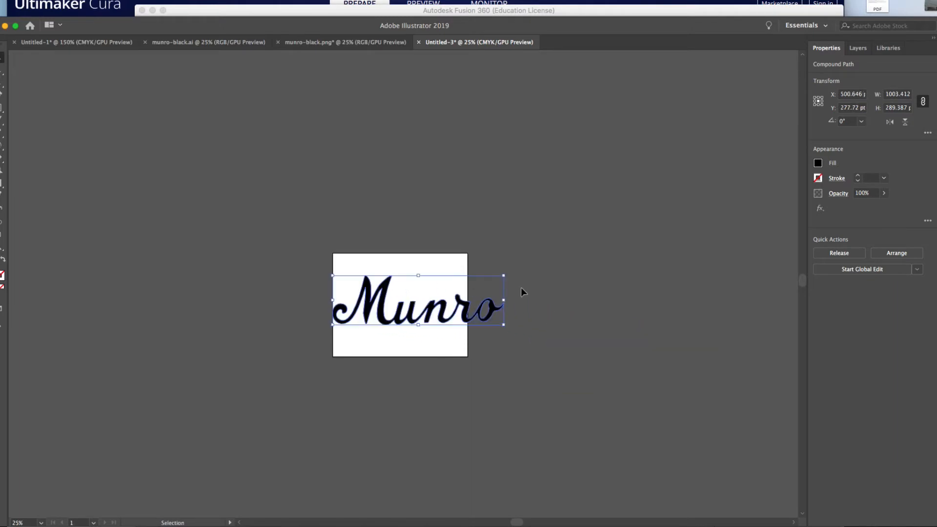
pyautogui.moveTo(504, 275); pyautogui.dragTo(457, 289)
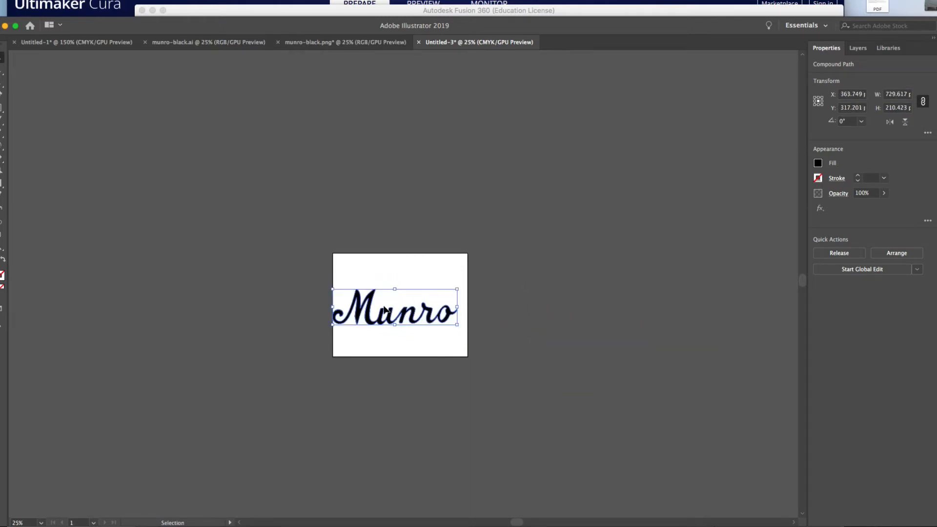
pyautogui.moveTo(372, 294); pyautogui.dragTo(379, 289)
# - Give the Munro lettering a red stroke while keeping its black fill
pyautogui.press('a')
pyautogui.press('super+equal')
pyautogui.press('super+equal')
pyautogui.press('super+equal')
pyautogui.press('super+equal')
pyautogui.press('super+equal')
pyautogui.press('v')
pyautogui.click(819, 178)
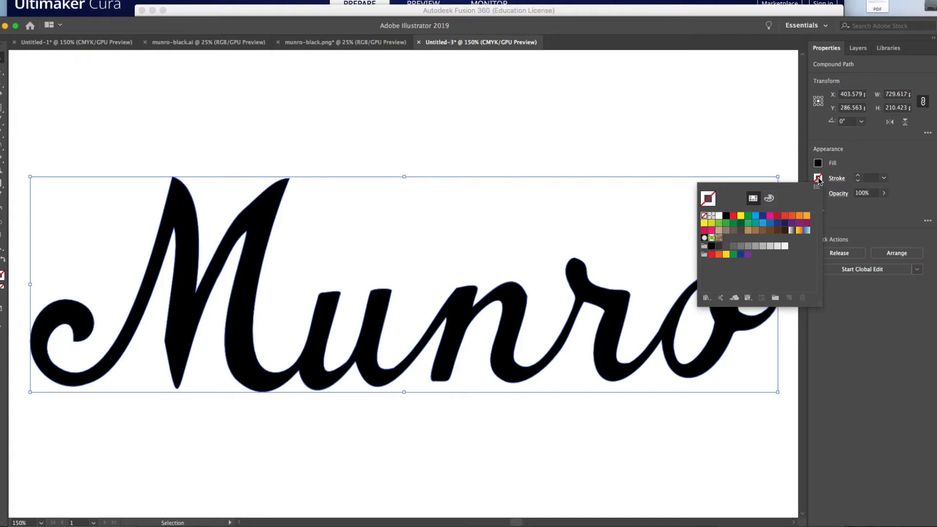
pyautogui.click(734, 216)
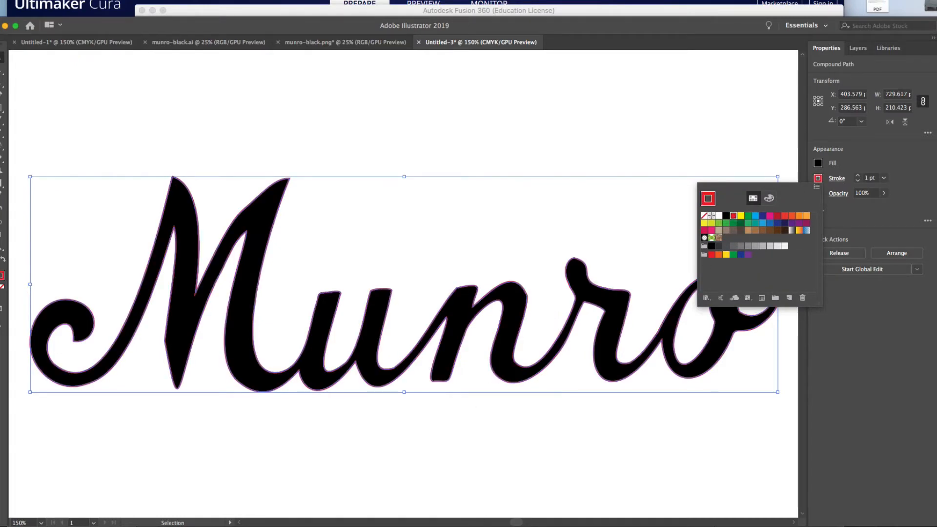
# - Switch to Photoshop, show only the original Background photo layer, clear the selection, and examine the dark border around the letters
pyautogui.press('super+Tab')
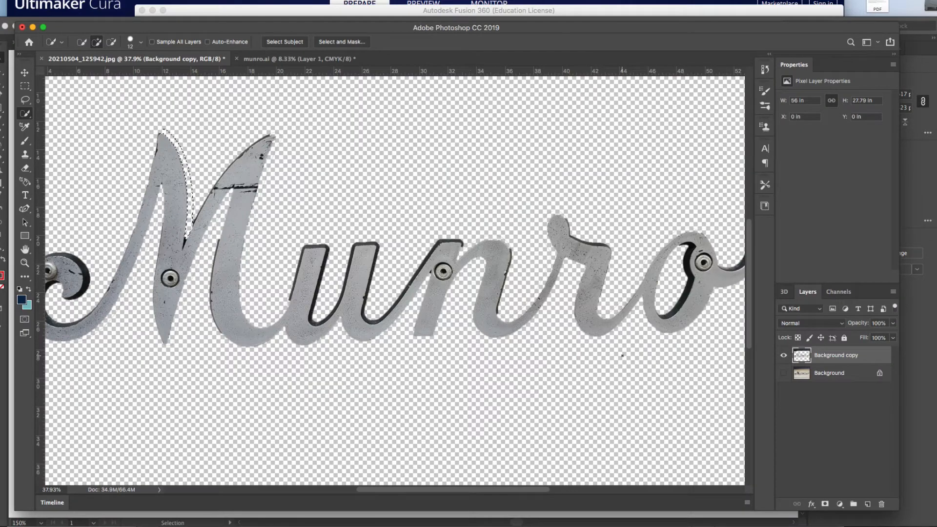
pyautogui.keyDown('alt'); pyautogui.click(784, 373); pyautogui.keyUp('alt')
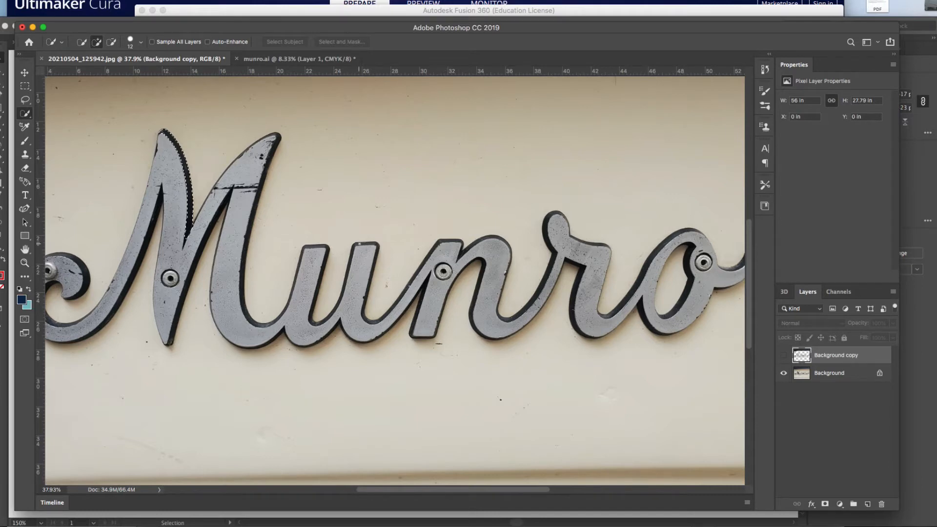
pyautogui.click(376, 250)
pyautogui.press('m')
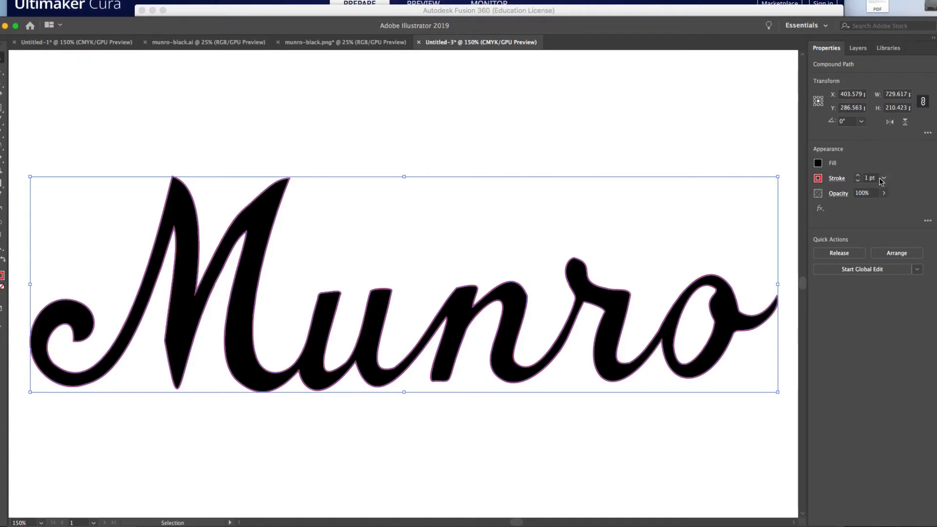
# - Back in Illustrator, set the lettering's red stroke weight to 4 pt and align the stroke to the outside
pyautogui.click(858, 176)
pyautogui.click(858, 176)
pyautogui.click(858, 176)
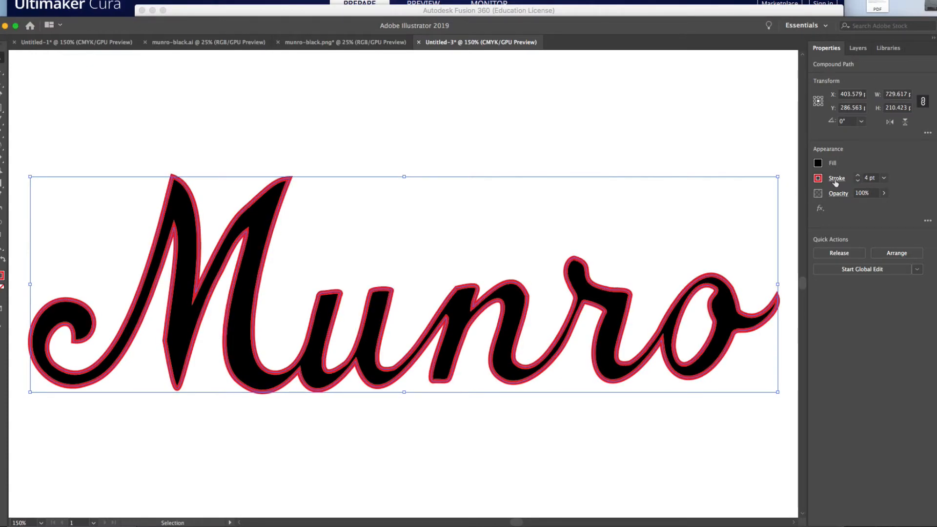
pyautogui.click(838, 181)
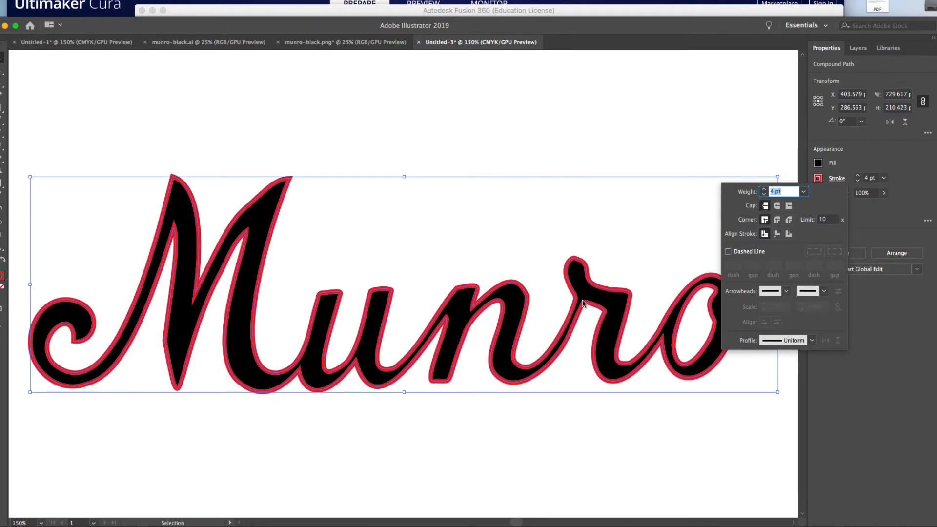
pyautogui.press('Escape')
pyautogui.press('super+equal')
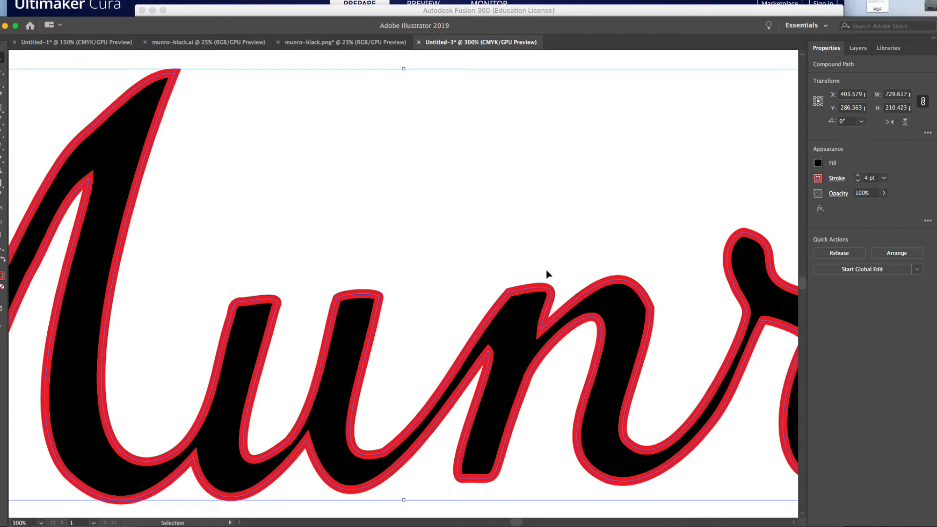
pyautogui.click(836, 179)
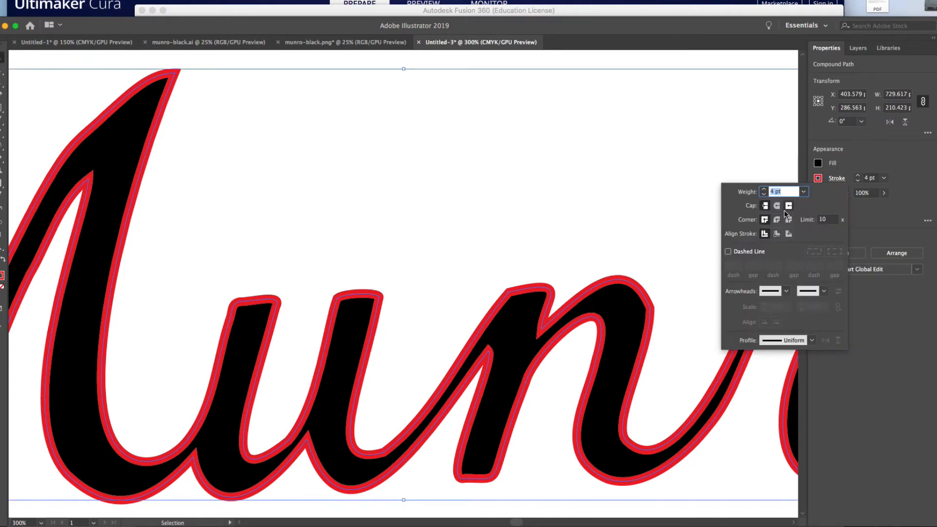
pyautogui.click(789, 235)
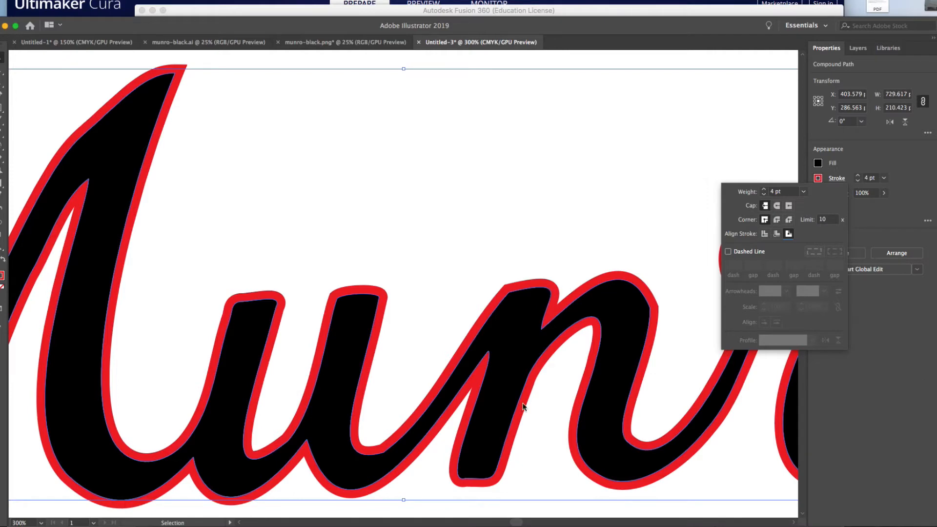
# - Compare the outline with the sign photo in Photoshop, and set the lettering's stroke weight in Illustrator to 3 pt
pyautogui.press('super+Tab')
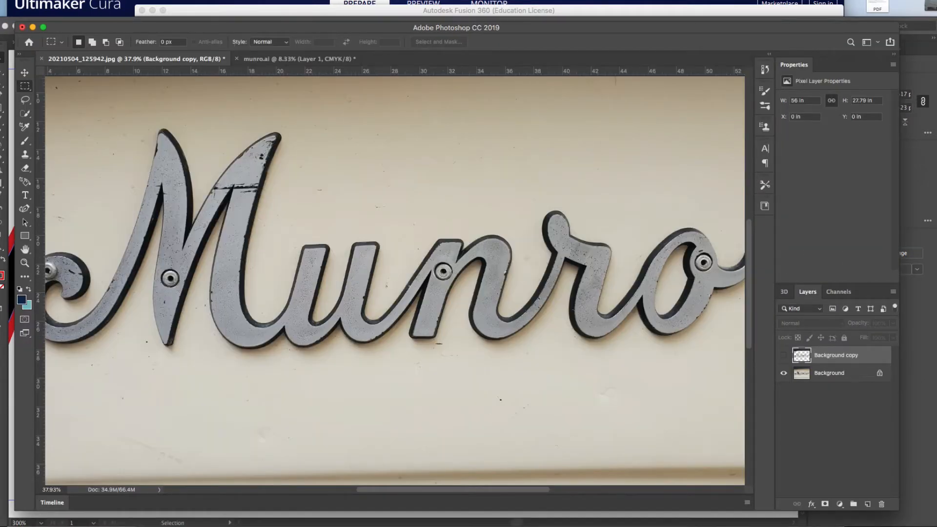
pyautogui.press('super+Tab')
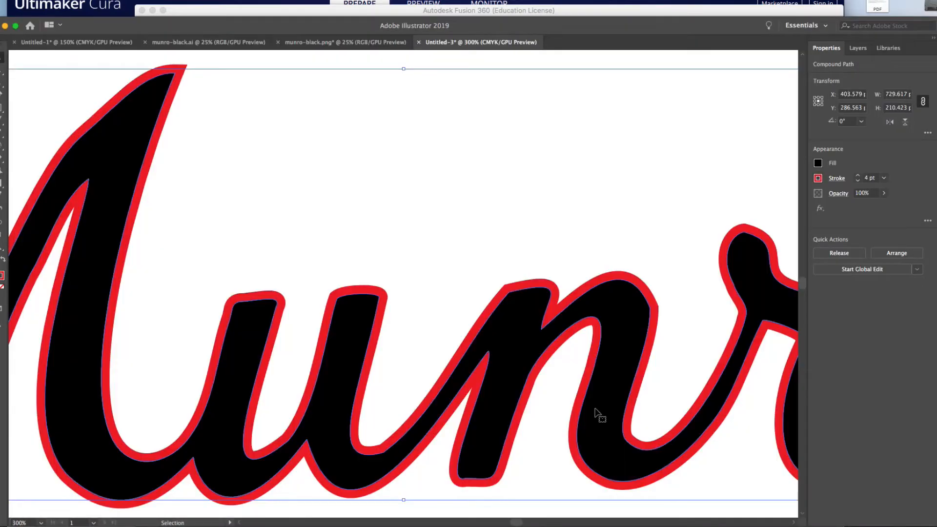
pyautogui.click(859, 181)
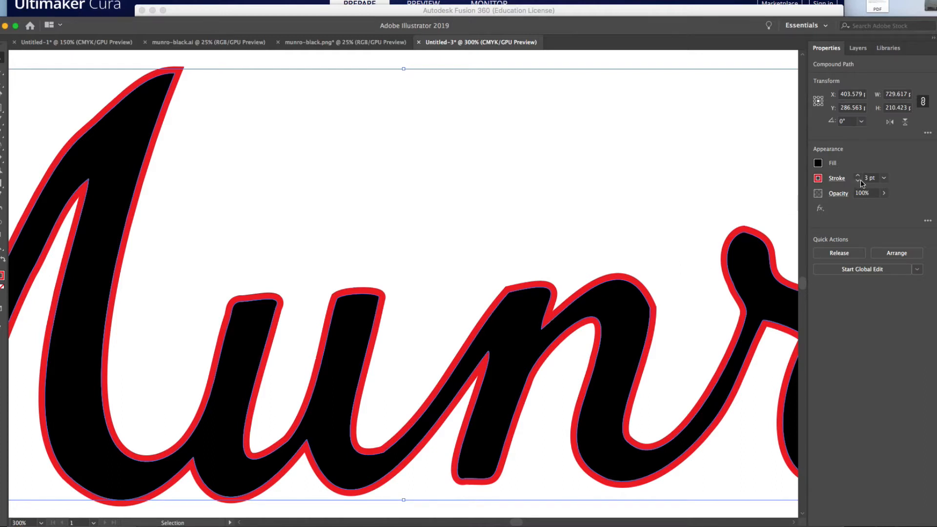
pyautogui.click(859, 180)
pyautogui.click(859, 177)
# - Expand the appearance of the stroked lettering and unite its fill and outline into a single shape
pyautogui.click(94, 0)
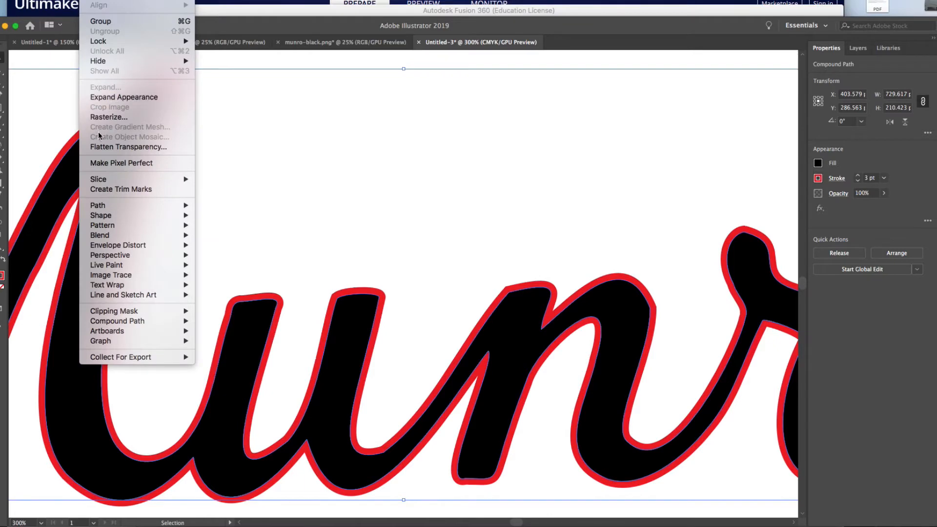
pyautogui.moveTo(109, 181)
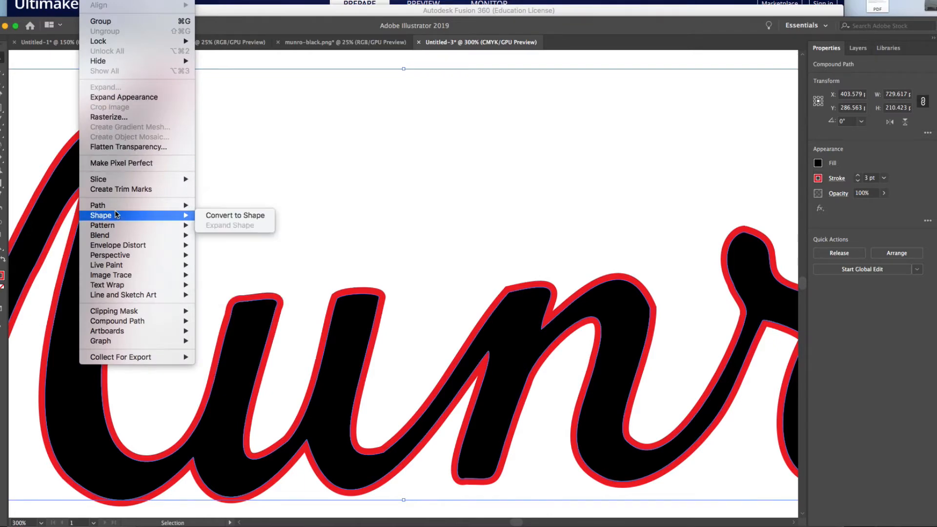
pyautogui.moveTo(117, 208)
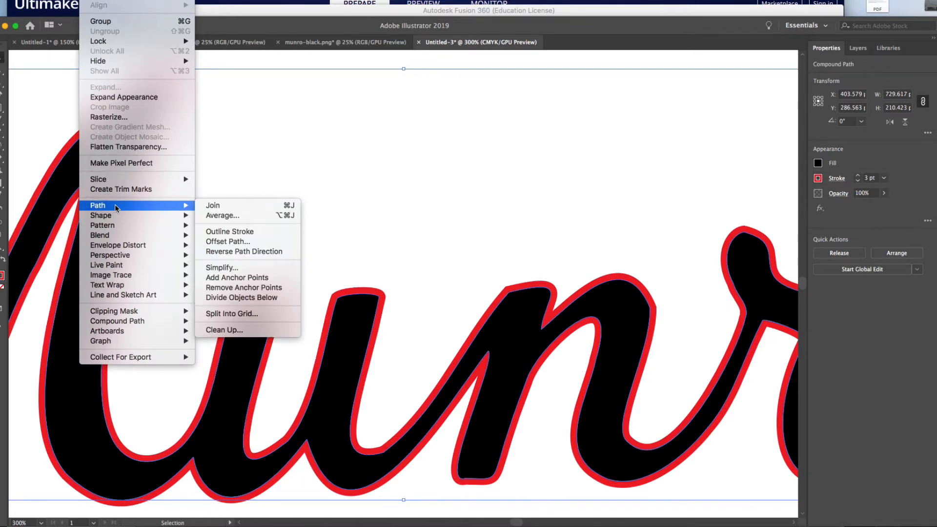
pyautogui.click(126, 100)
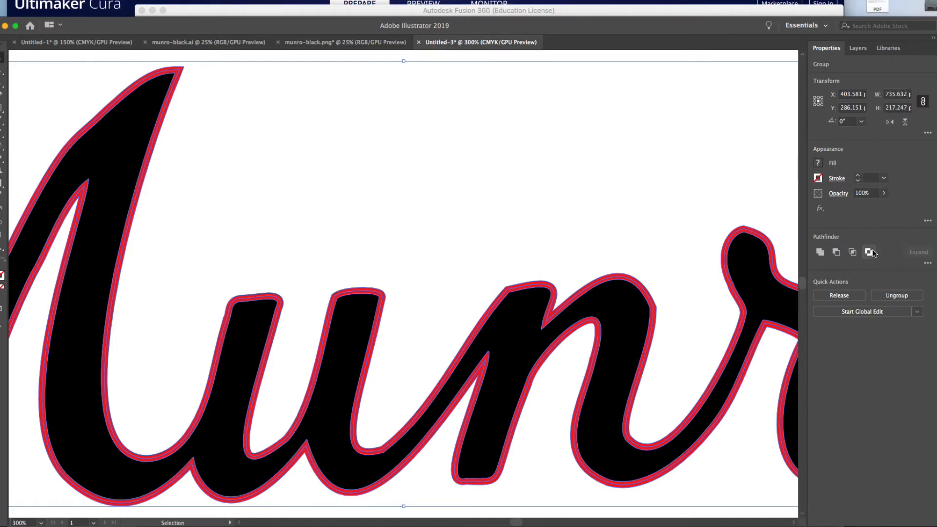
pyautogui.click(821, 252)
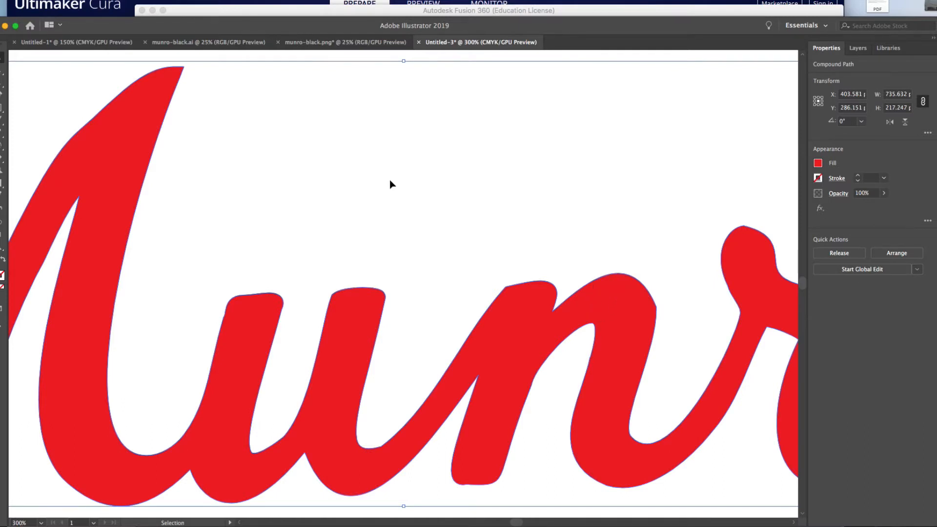
# - Examine the anchor points along the united lettering, alternating between the Direct Selection and Selection tools
pyautogui.scroll(-1, 390, 180)
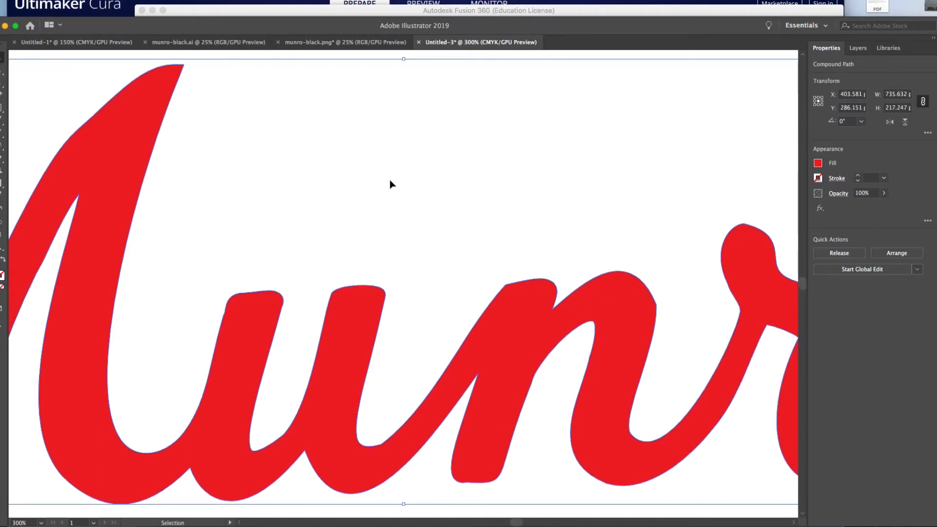
pyautogui.press('a')
pyautogui.press('super+minus')
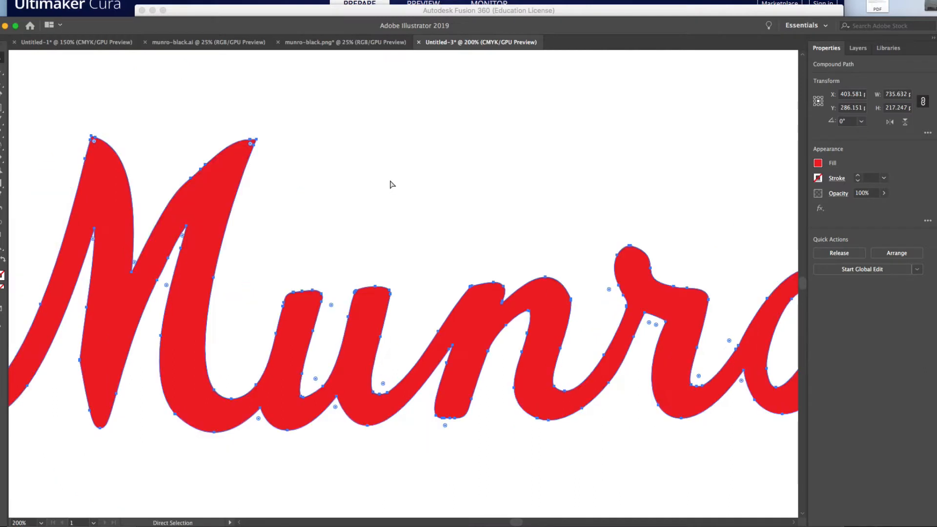
pyautogui.press('v')
pyautogui.press('a')
pyautogui.press('v')
pyautogui.press('a')
pyautogui.press('v')
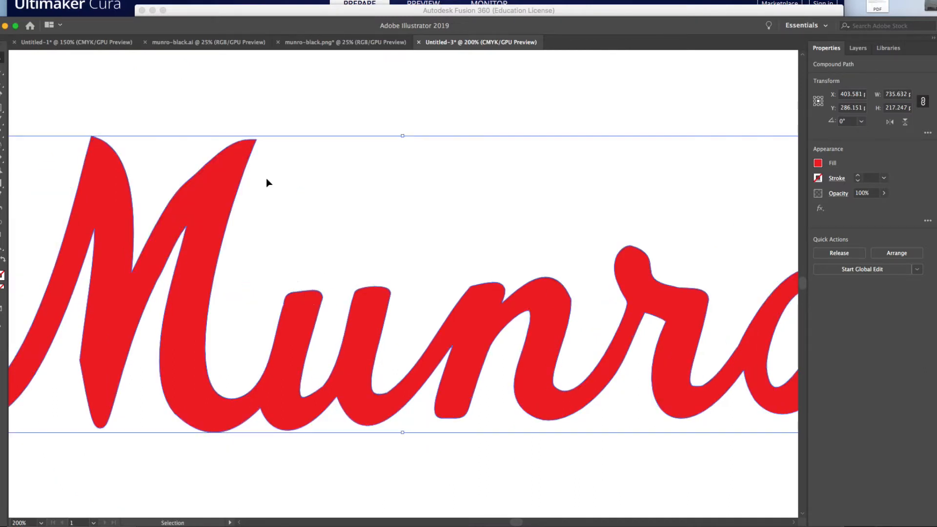
# - Simplify the united lettering's path down to 57 anchor points, raising the curve precision close to maximum with a 90° corner angle threshold
pyautogui.click(93, 0)
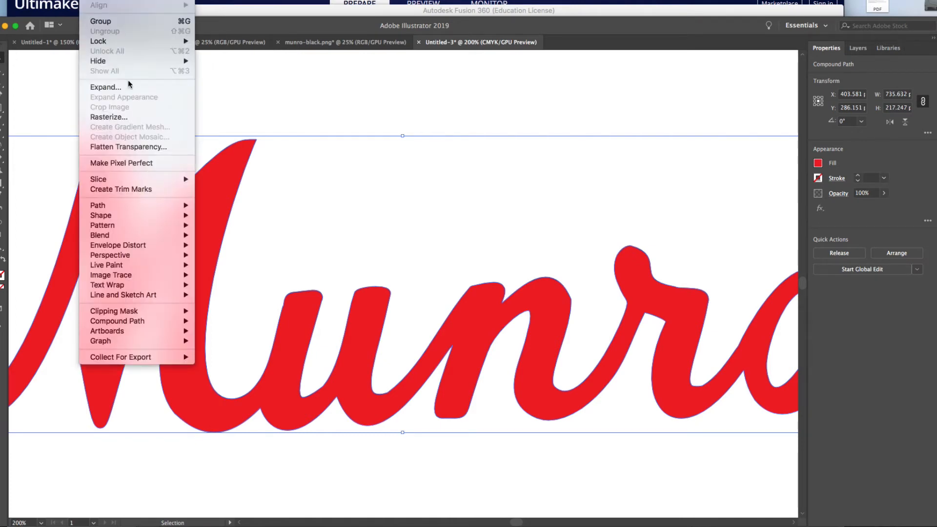
pyautogui.moveTo(141, 205)
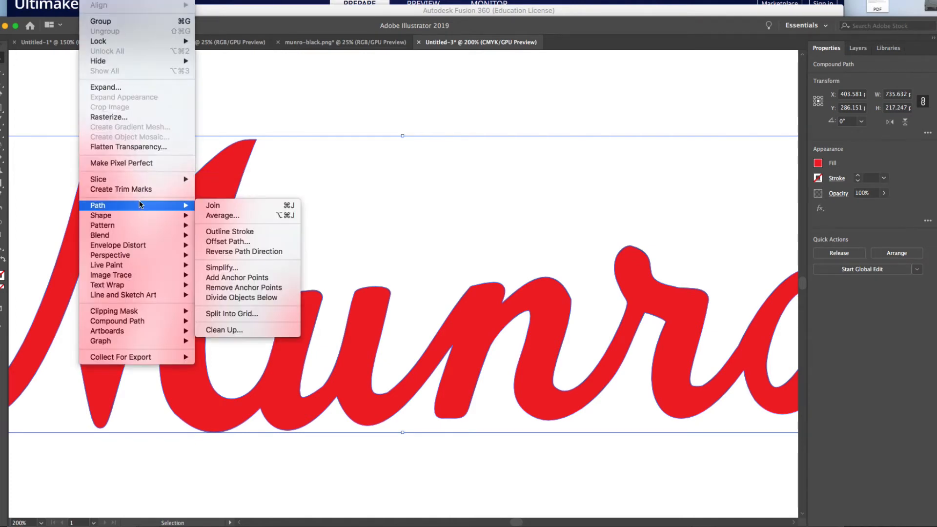
pyautogui.click(224, 267)
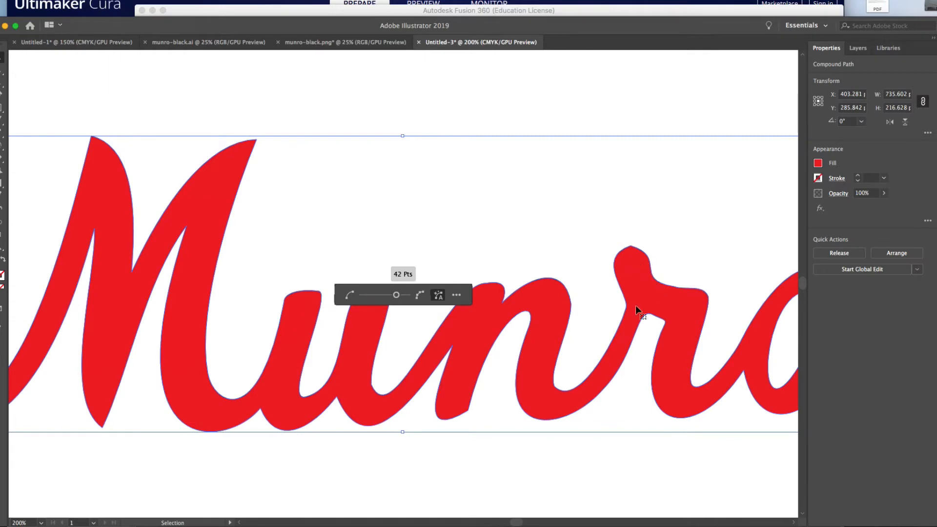
pyautogui.click(457, 296)
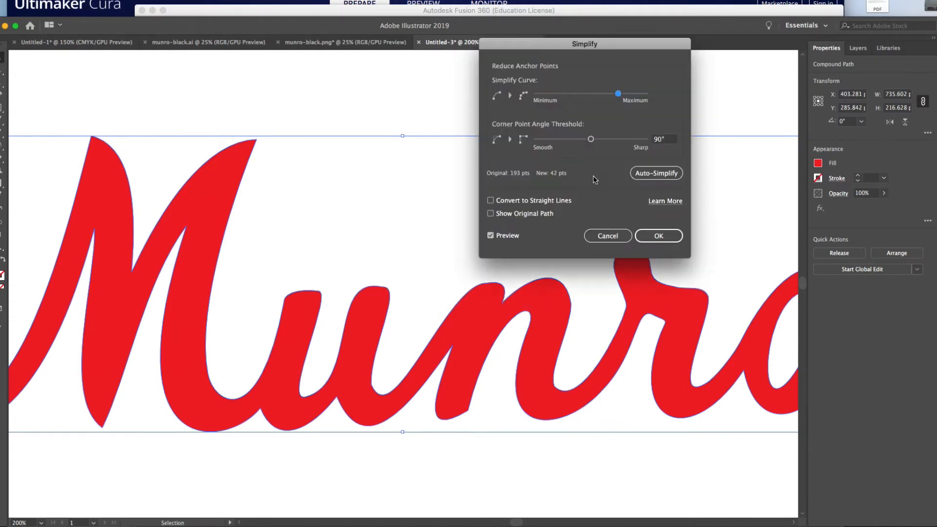
pyautogui.moveTo(565, 45); pyautogui.dragTo(411, 35)
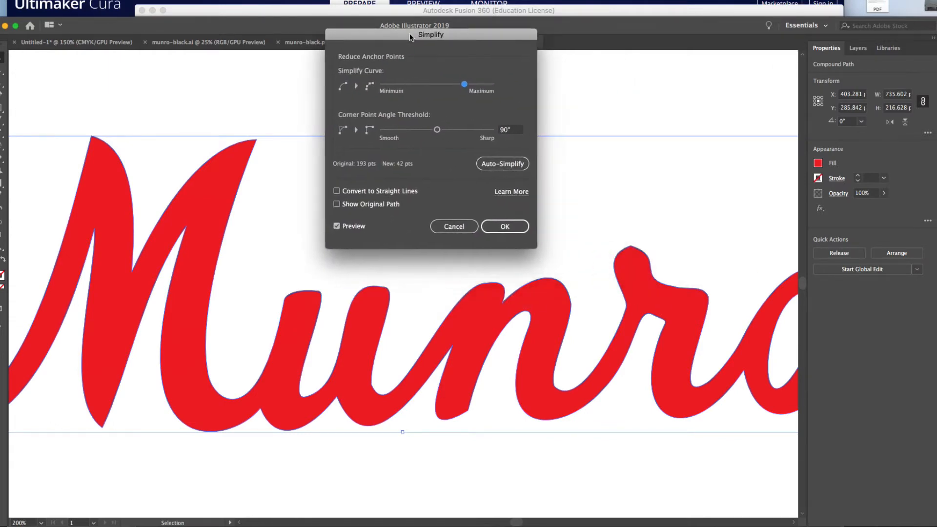
pyautogui.click(506, 166)
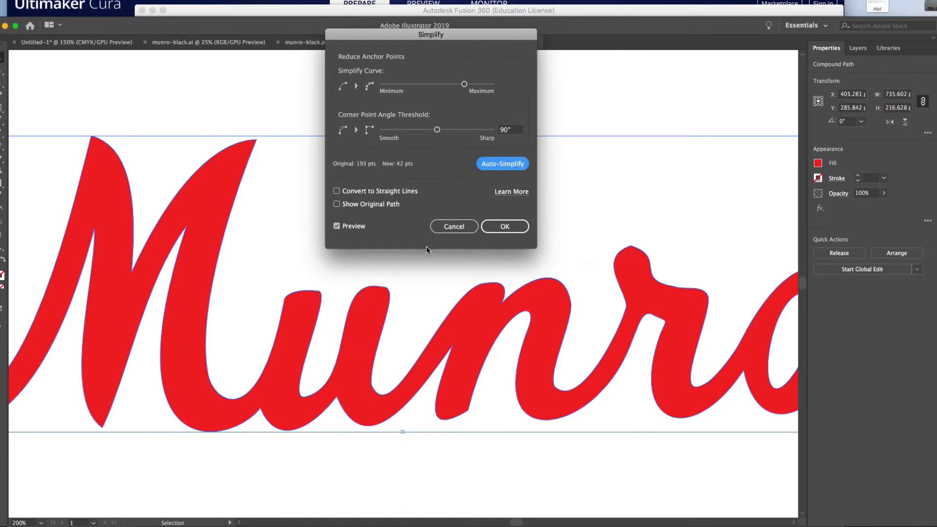
pyautogui.click(464, 85)
pyautogui.moveTo(465, 85); pyautogui.dragTo(487, 86)
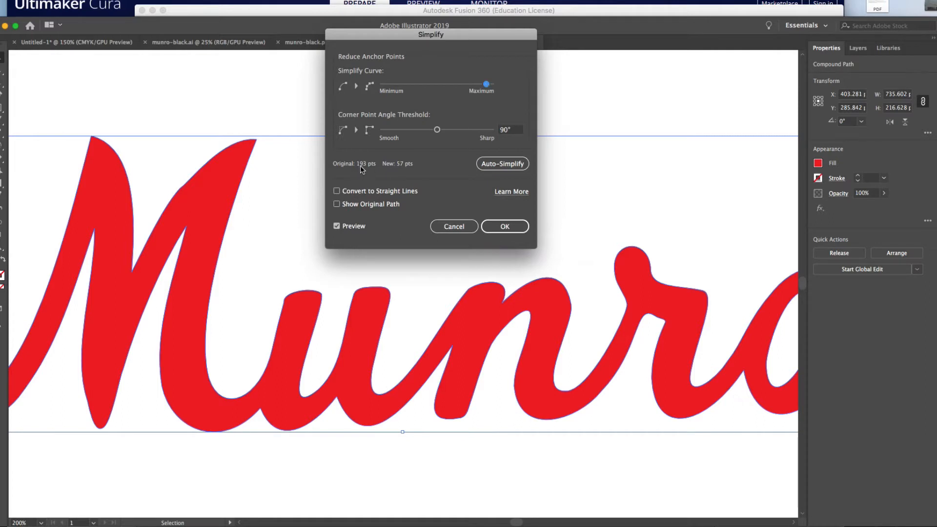
pyautogui.click(504, 228)
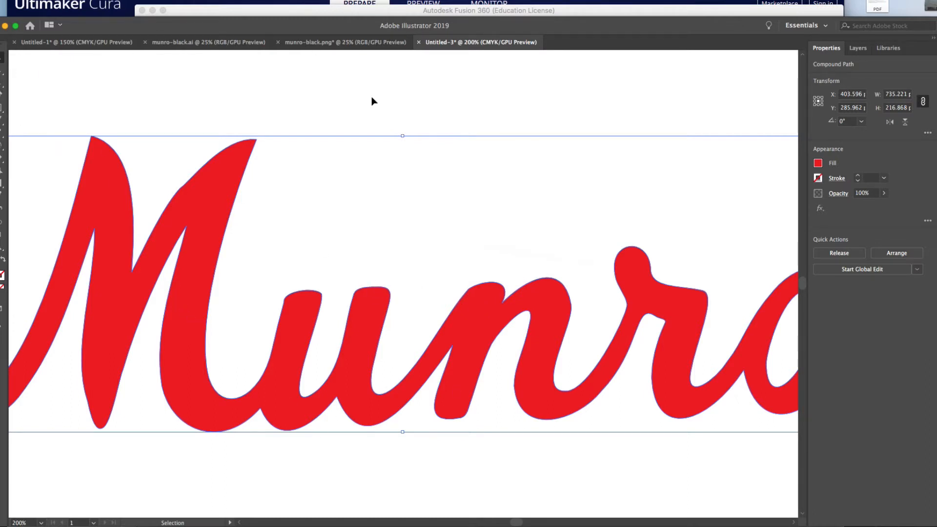
# - View the partly traced sign photo in the Untitled-1 document, and return to Untitled-3 to check the whole simplified lettering
pyautogui.click(103, 42)
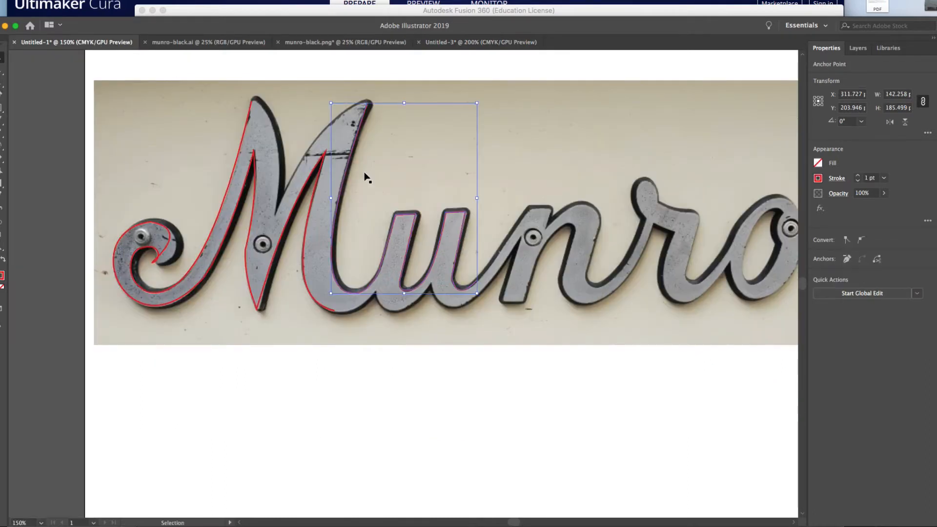
pyautogui.click(468, 45)
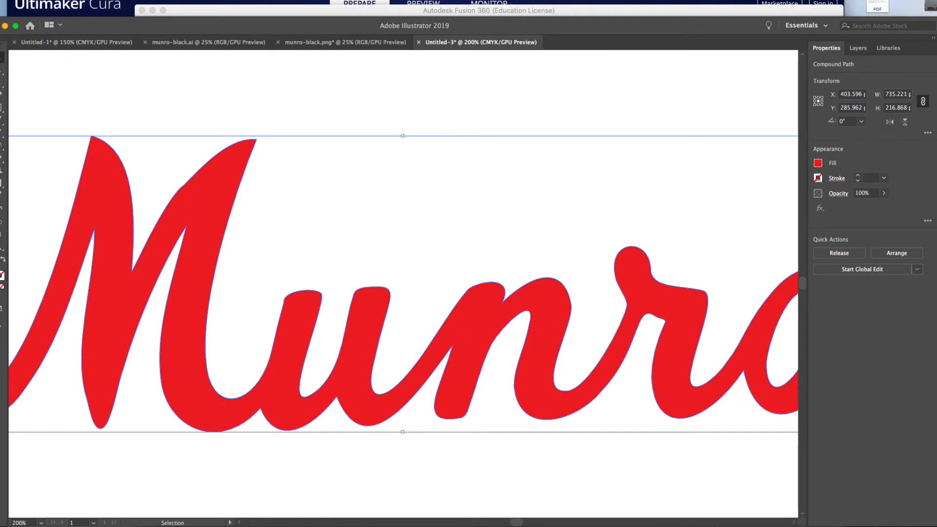
pyautogui.scroll(-1, 477, 243)
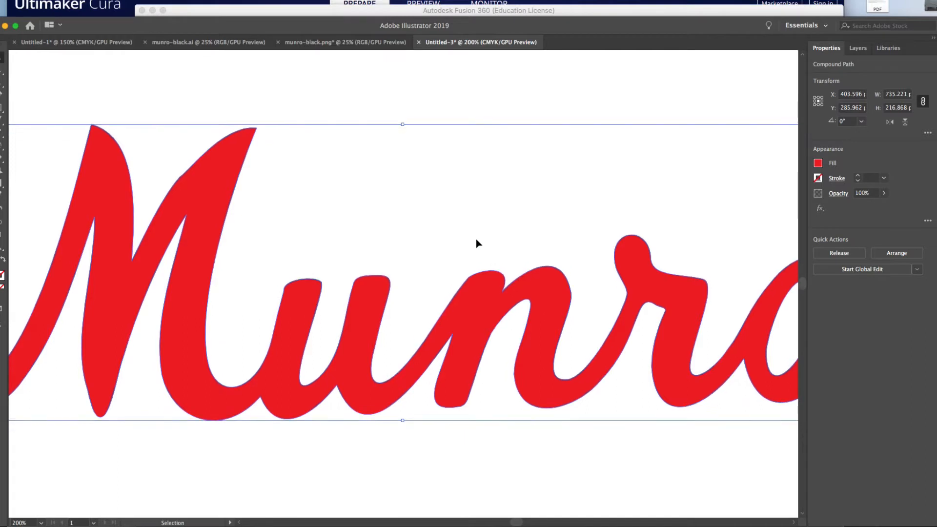
pyautogui.press('a')
pyautogui.press('v')
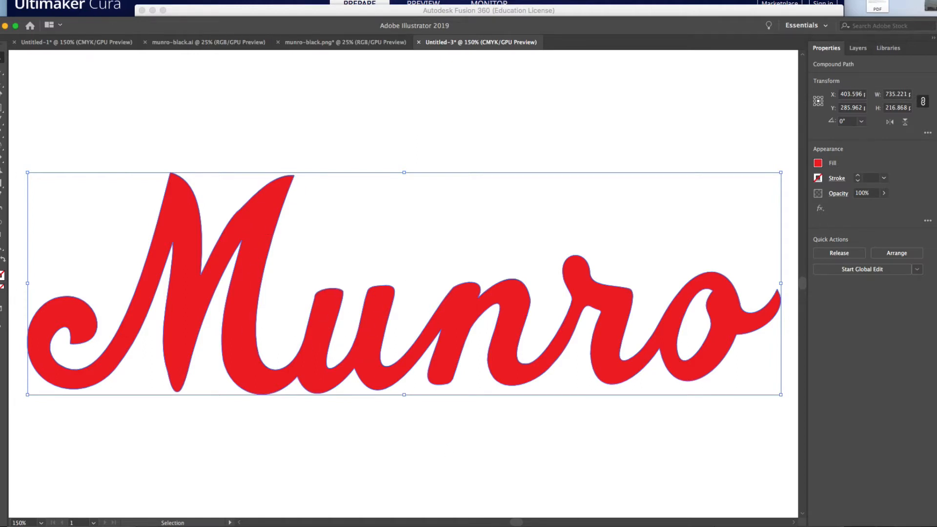
# - Switch to Fusion 360 to view the existing munro plate model, and return to the lettering in Illustrator
pyautogui.press('super+Tab')
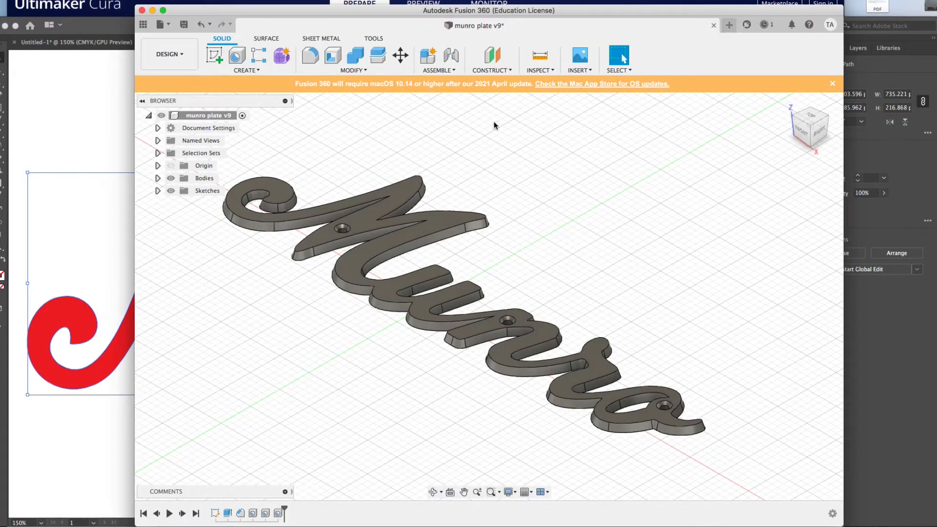
pyautogui.scroll(-1, 325, 125)
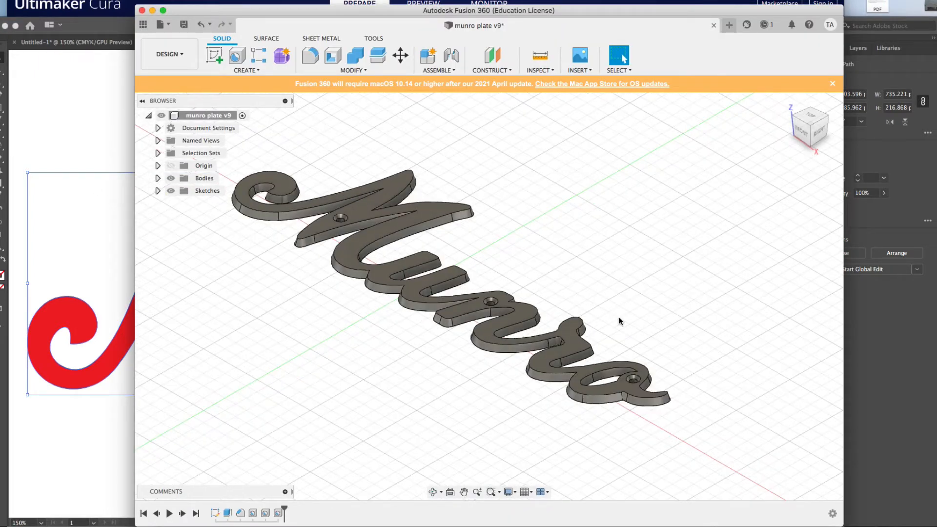
pyautogui.click(103, 140)
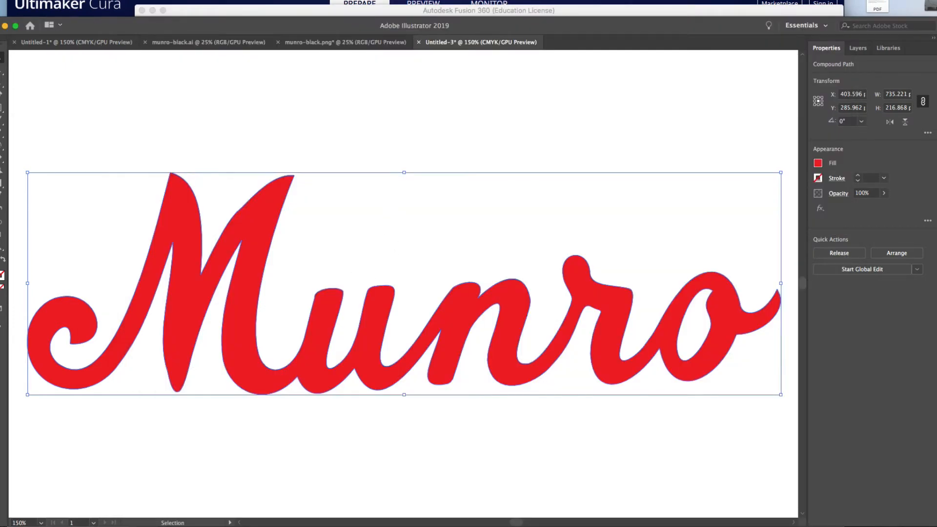
# - Export the lettering to the Desktop as munro.dxf in AutoCAD Interchange File format, replacing the existing file
pyautogui.click(47, 0)
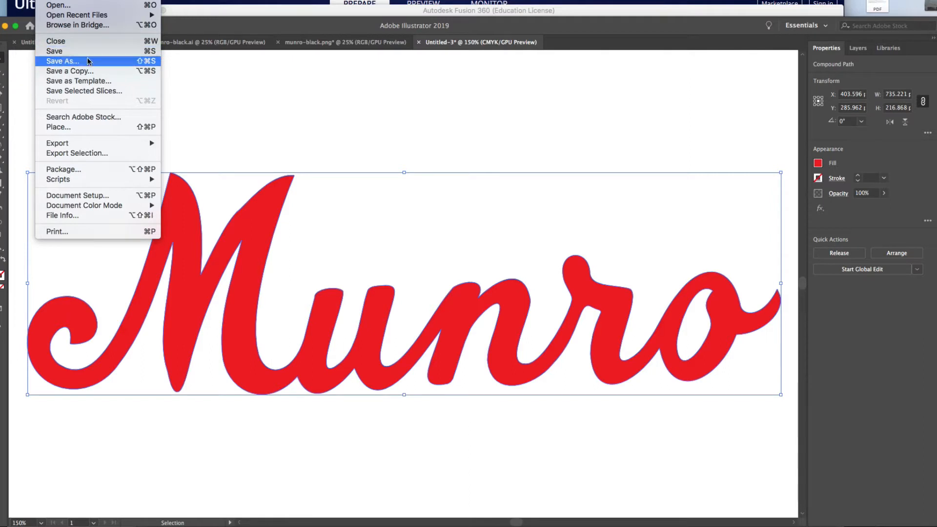
pyautogui.moveTo(60, 143)
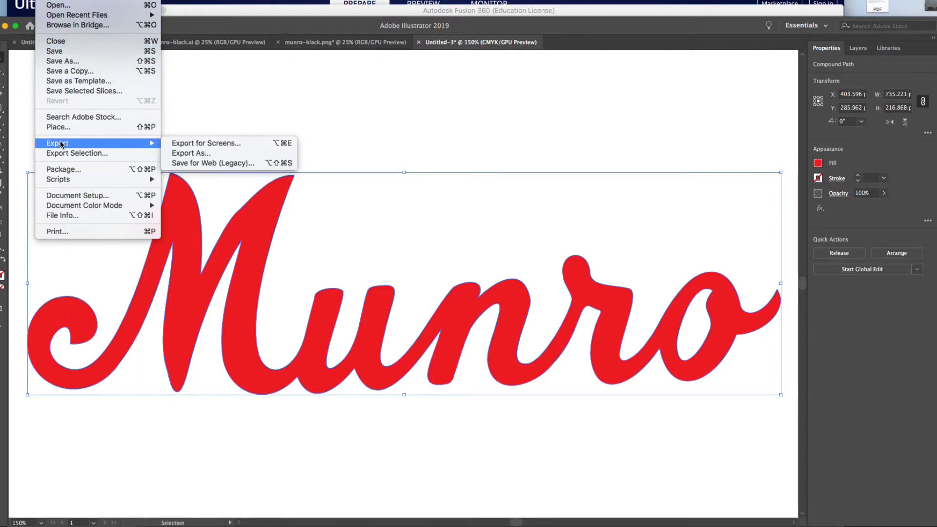
pyautogui.click(183, 154)
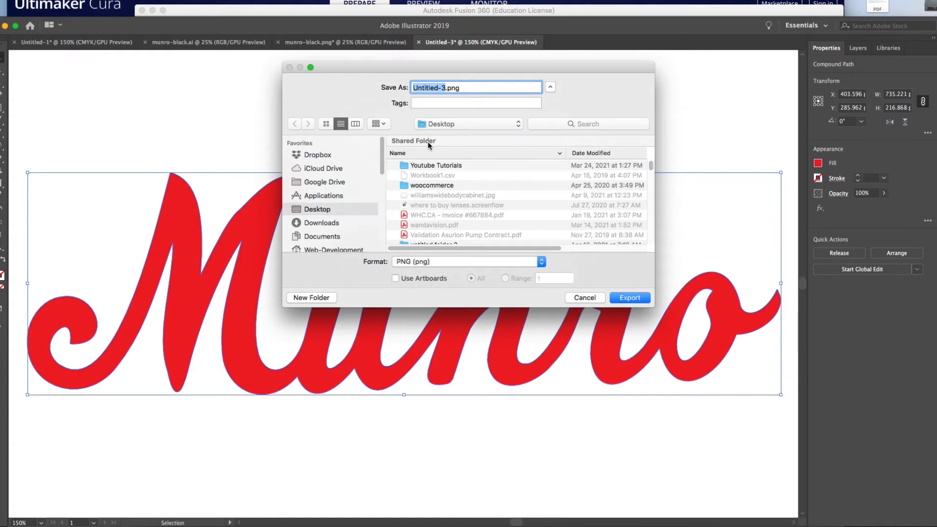
pyautogui.click(546, 264)
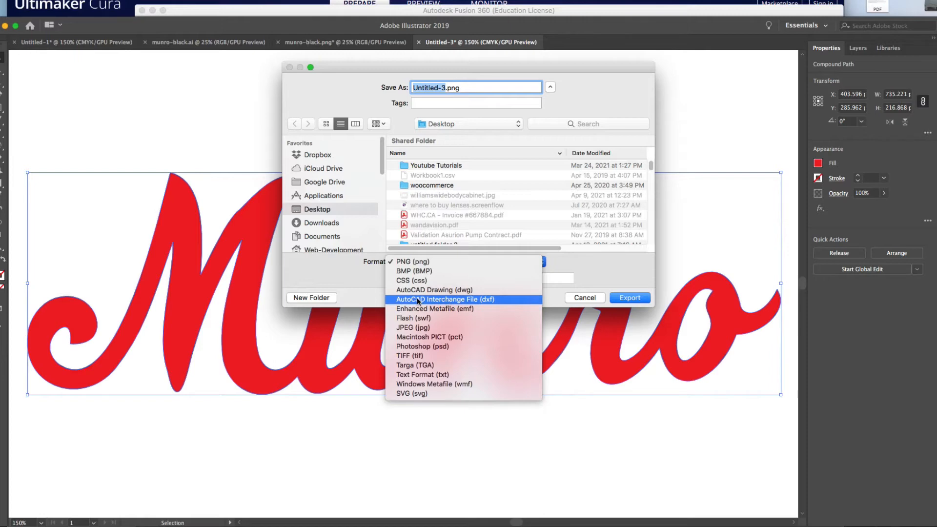
pyautogui.click(450, 299)
pyautogui.click(446, 88)
pyautogui.moveTo(446, 88); pyautogui.dragTo(412, 87)
pyautogui.write('munro.dxf')
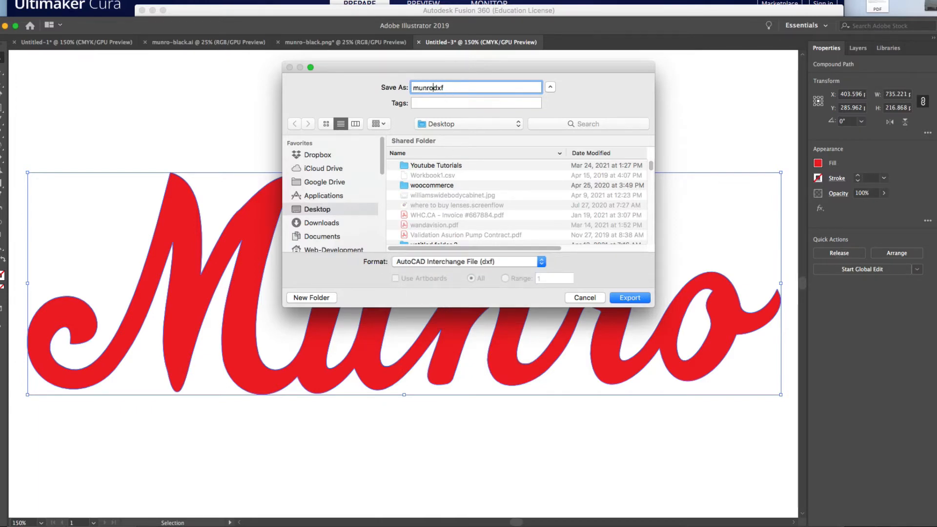
pyautogui.click(633, 300)
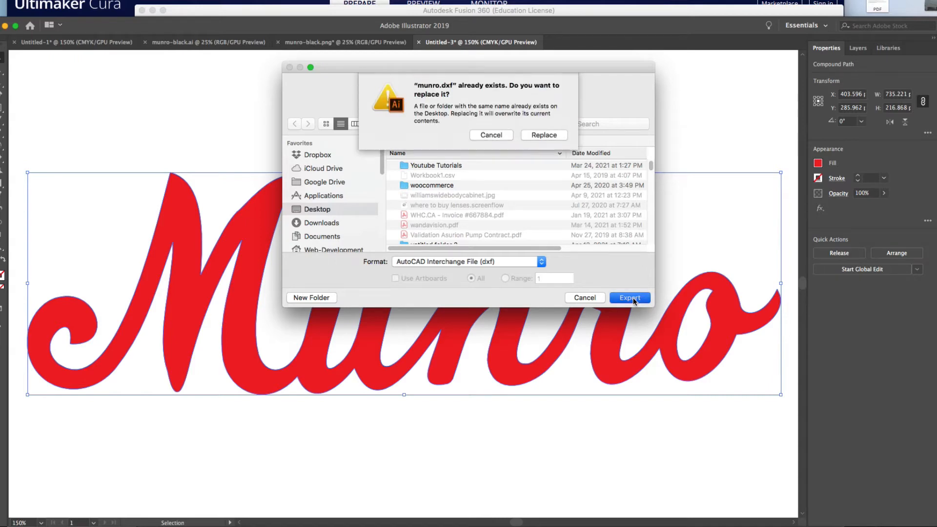
pyautogui.click(544, 128)
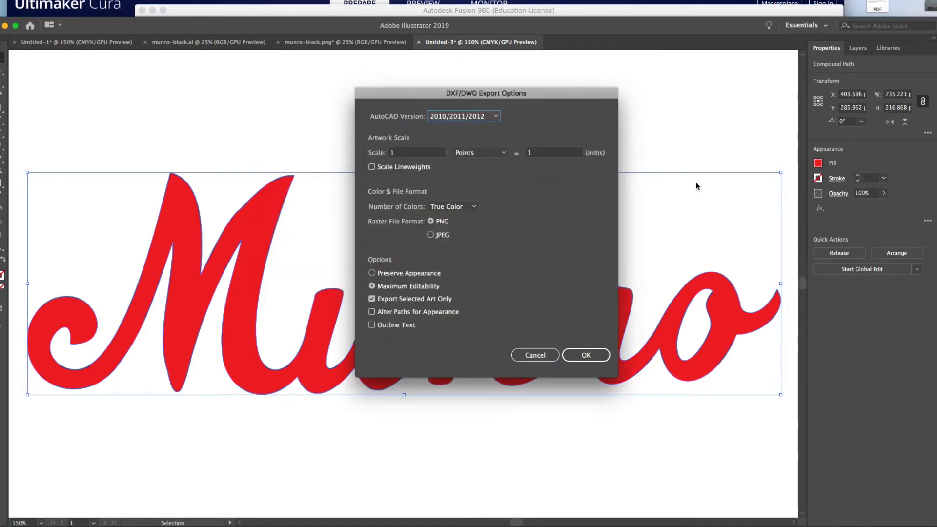
# - Finish the DXF export with Export Selected Art Only enabled and the other export options left as they are
pyautogui.click(372, 300)
pyautogui.click(372, 299)
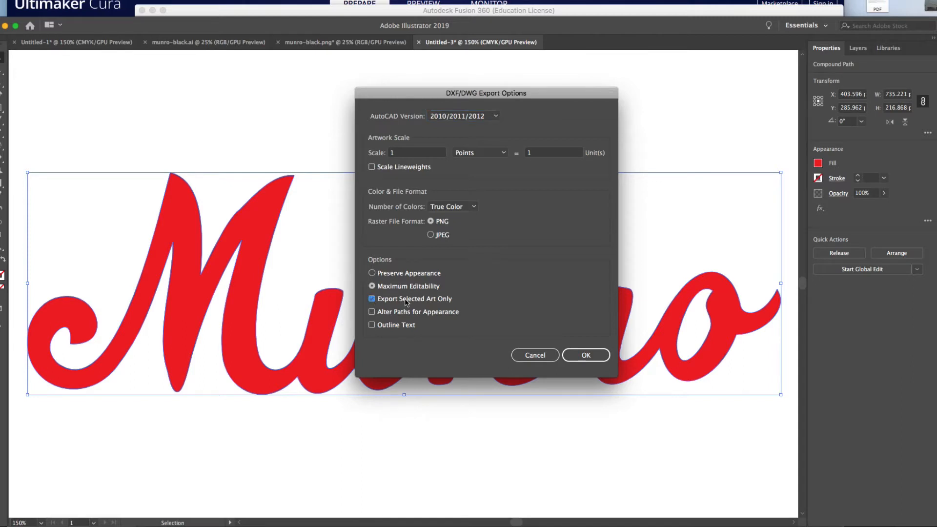
pyautogui.click(372, 298)
pyautogui.click(372, 299)
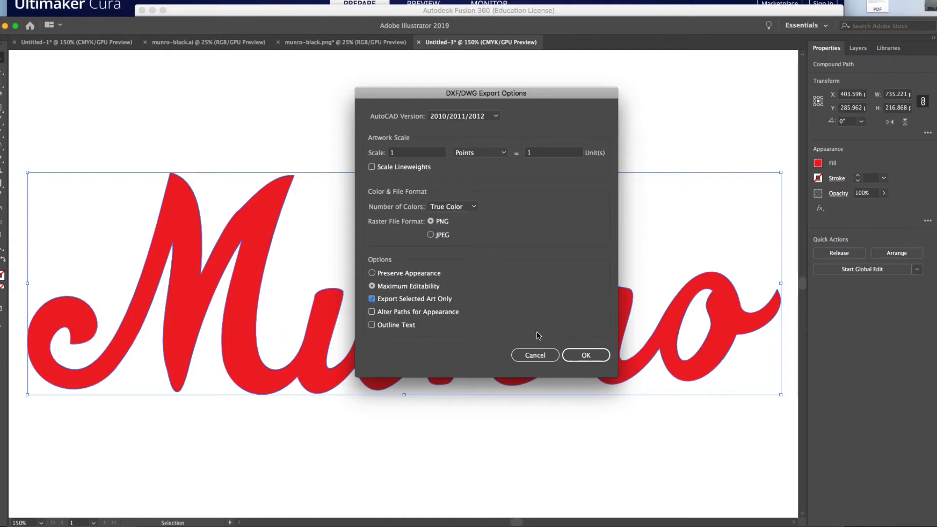
pyautogui.click(586, 355)
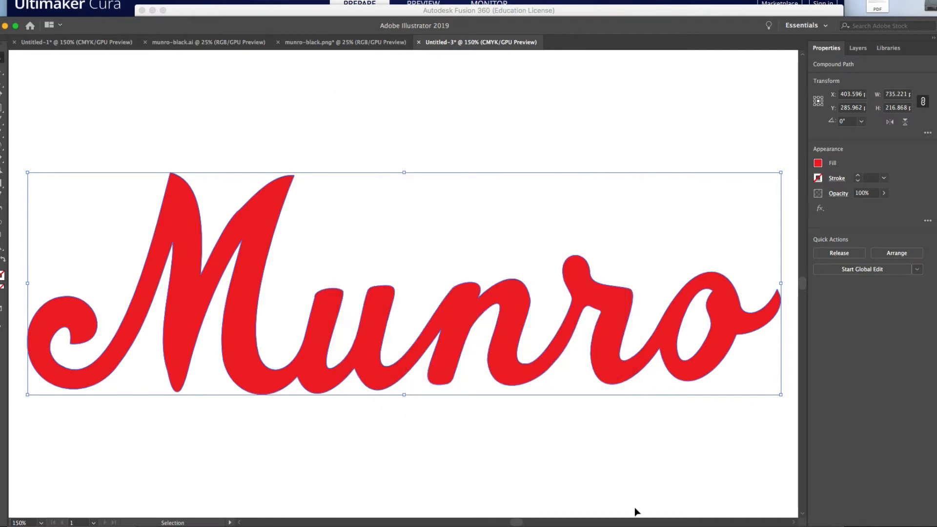
# - Switch to Fusion 360 and create a new design
pyautogui.press('super+Tab')
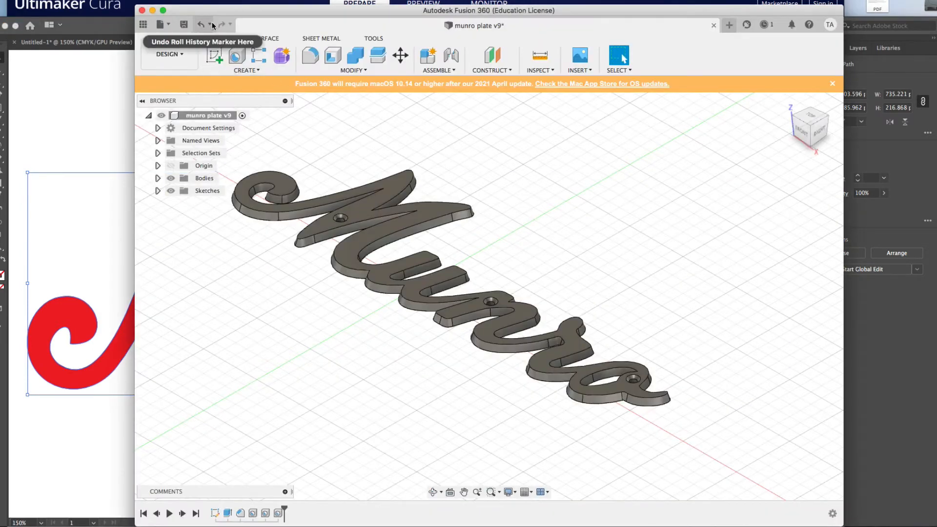
pyautogui.click(160, 25)
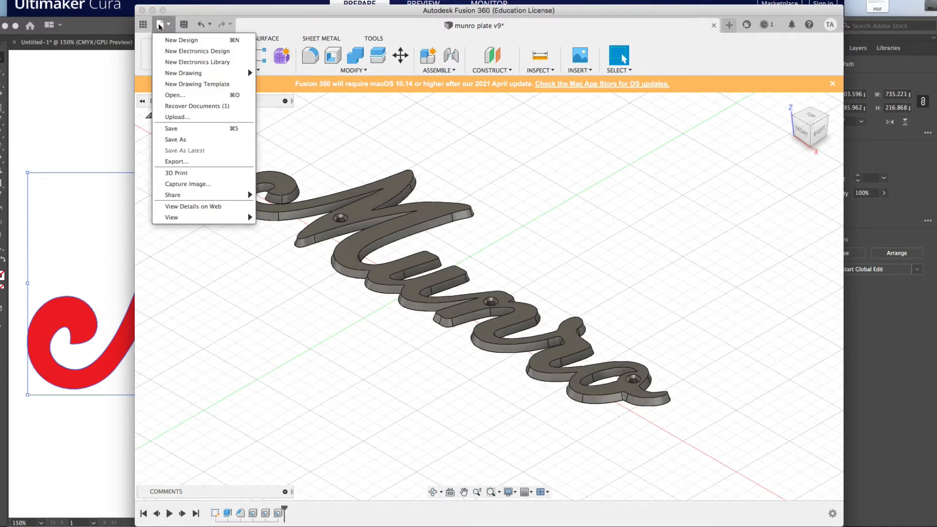
pyautogui.click(179, 40)
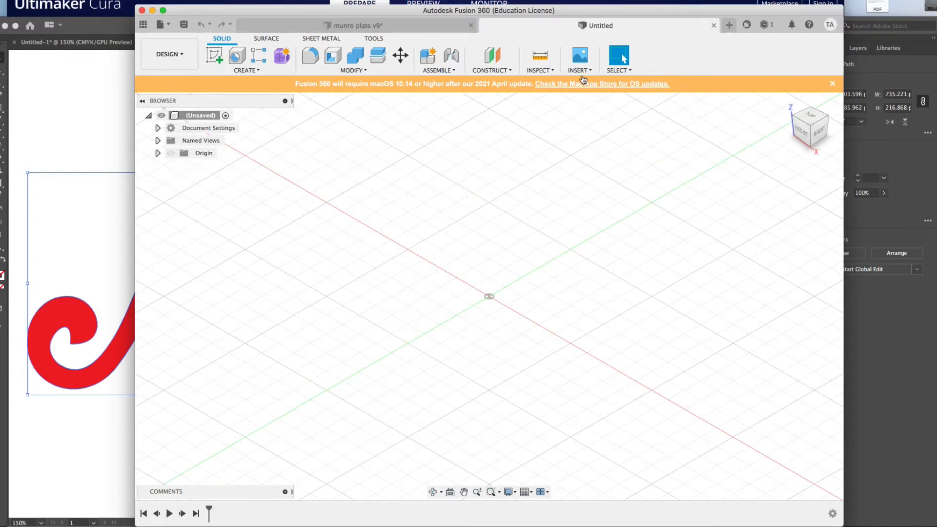
# - Start inserting the munro.dxf file from the Desktop and place it on the horizontal XY plane
pyautogui.click(579, 68)
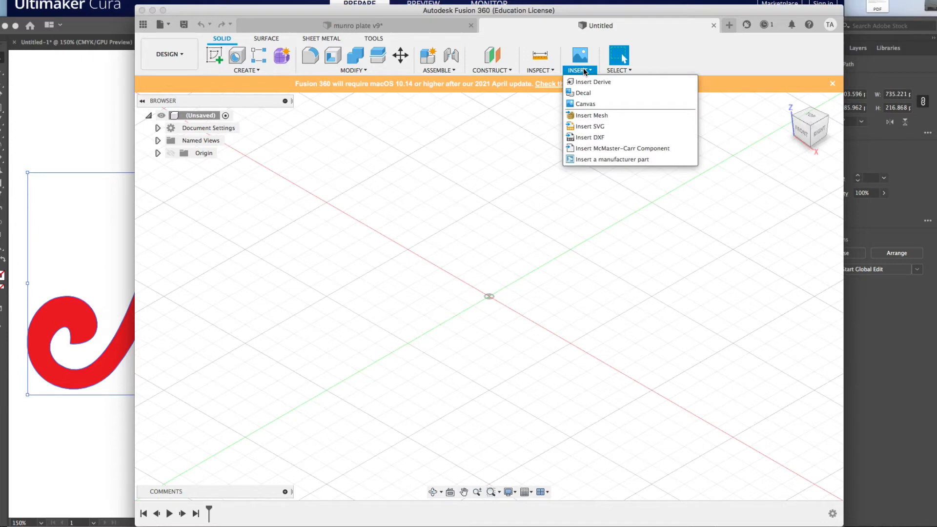
pyautogui.click(595, 139)
pyautogui.click(770, 195)
pyautogui.scroll(-20, 341, 241)
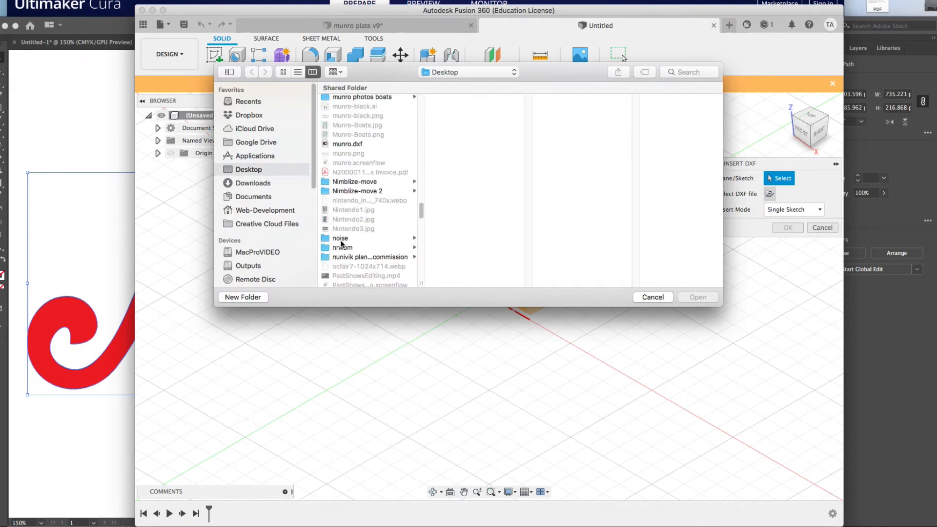
pyautogui.click(351, 144)
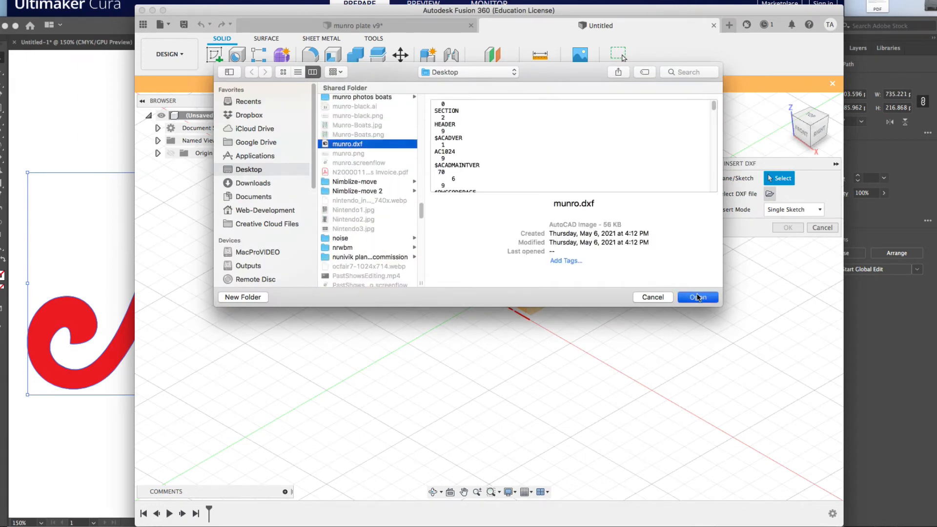
pyautogui.click(698, 297)
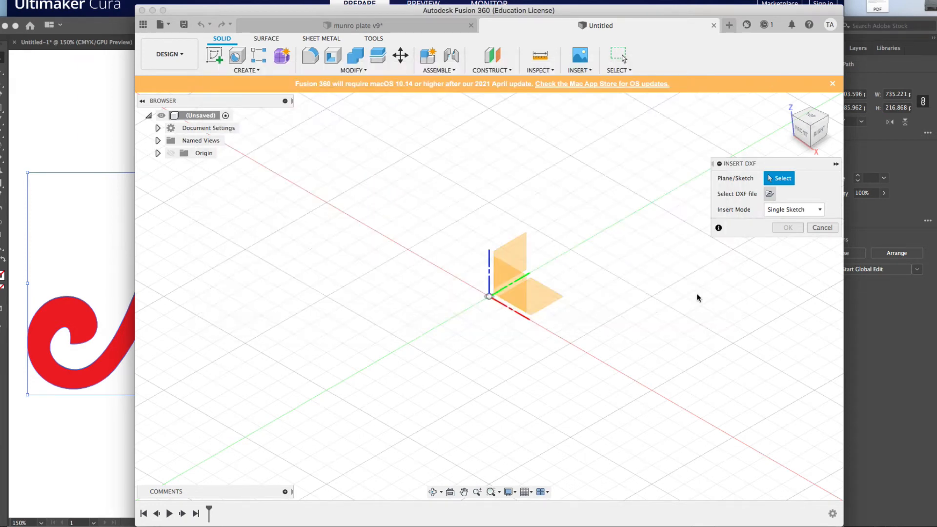
pyautogui.click(546, 300)
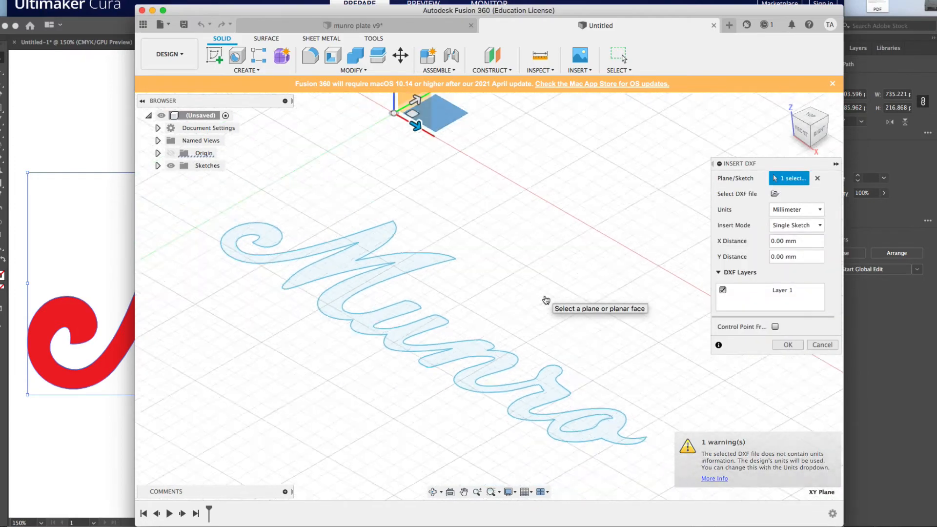
# - Offset the inserted Munro outline by a Y distance of 350 mm and complete the DXF insertion as a single sketch
pyautogui.moveTo(486, 207); pyautogui.dragTo(517, 111)
pyautogui.click(789, 345)
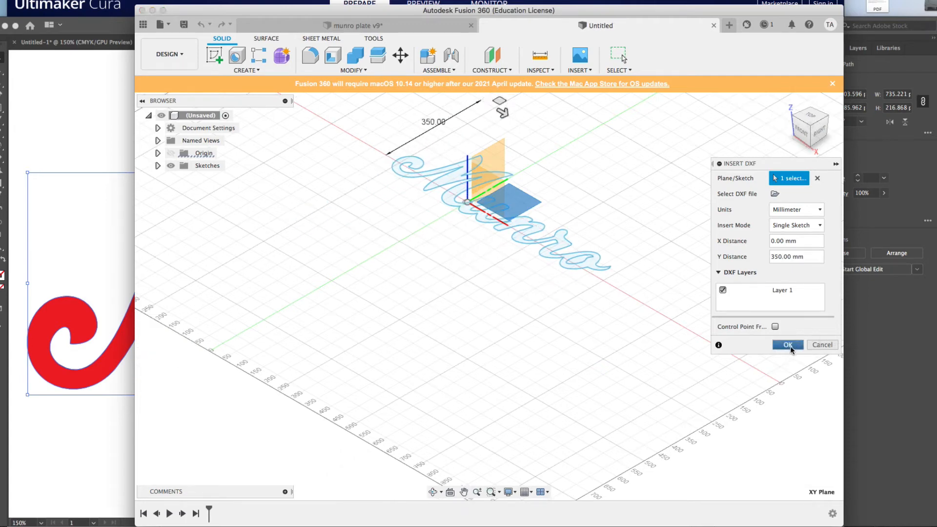
pyautogui.scroll(-3, 495, 250)
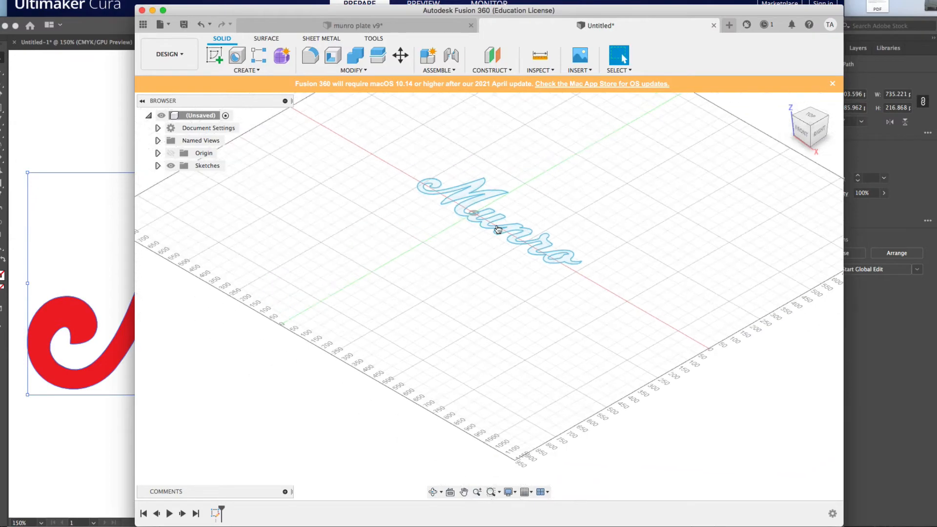
# - Extrude the Munro lettering profile by 10 mm to one side as a new body
pyautogui.scroll(6, 498, 192)
pyautogui.scroll(3, 498, 193)
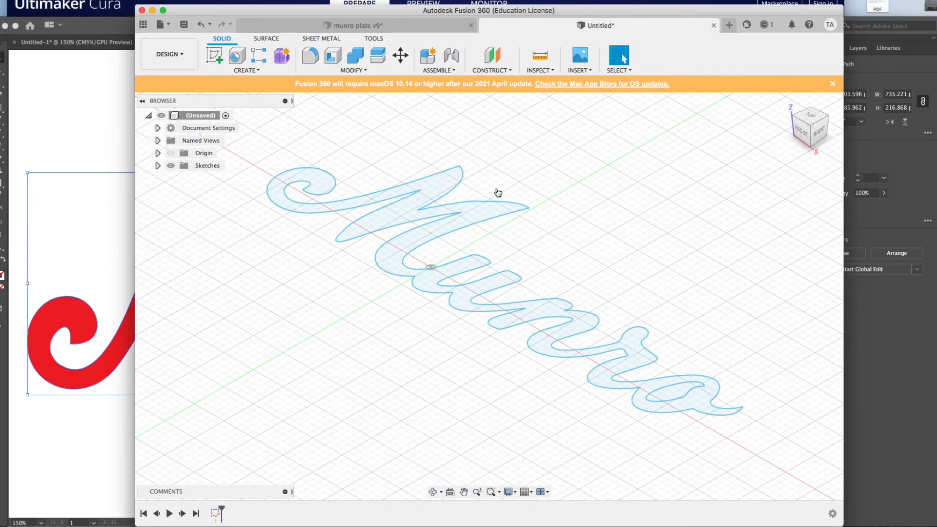
pyautogui.click(484, 215)
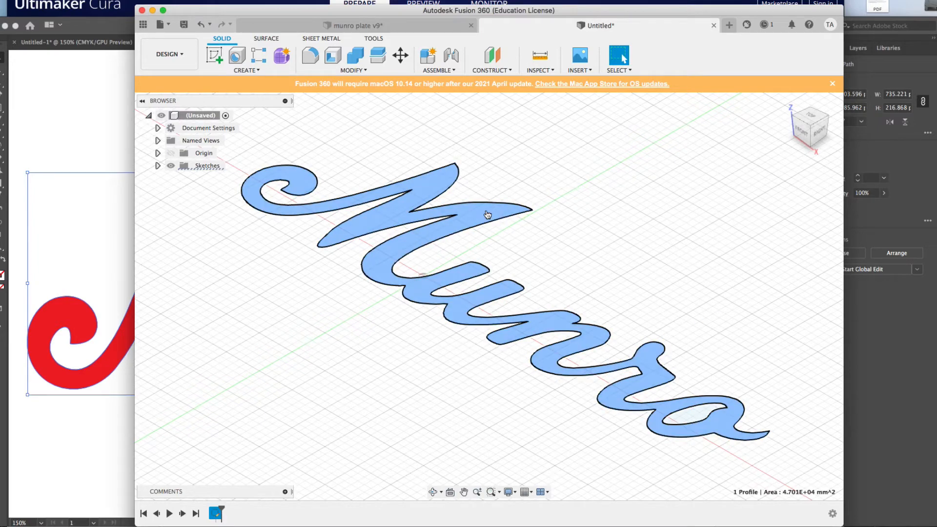
pyautogui.click(245, 70)
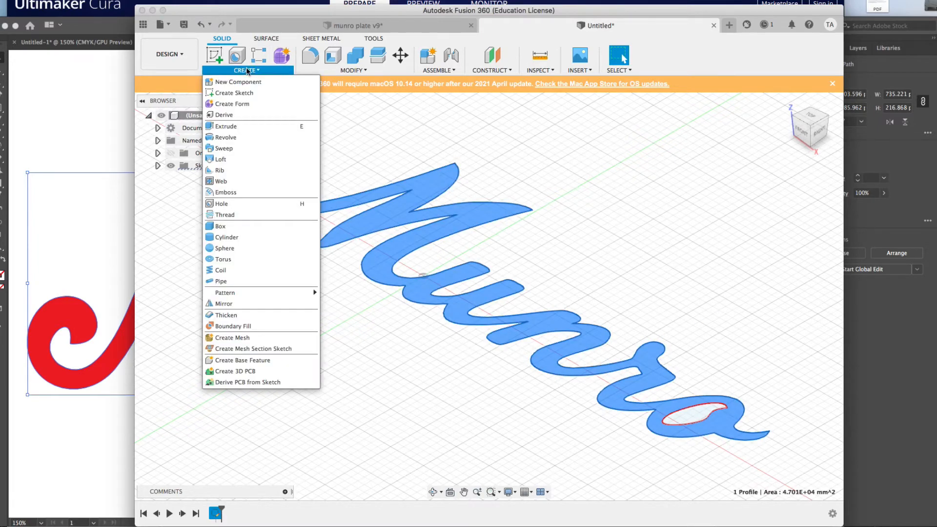
pyautogui.click(239, 127)
pyautogui.click(764, 260)
pyautogui.write('1200')
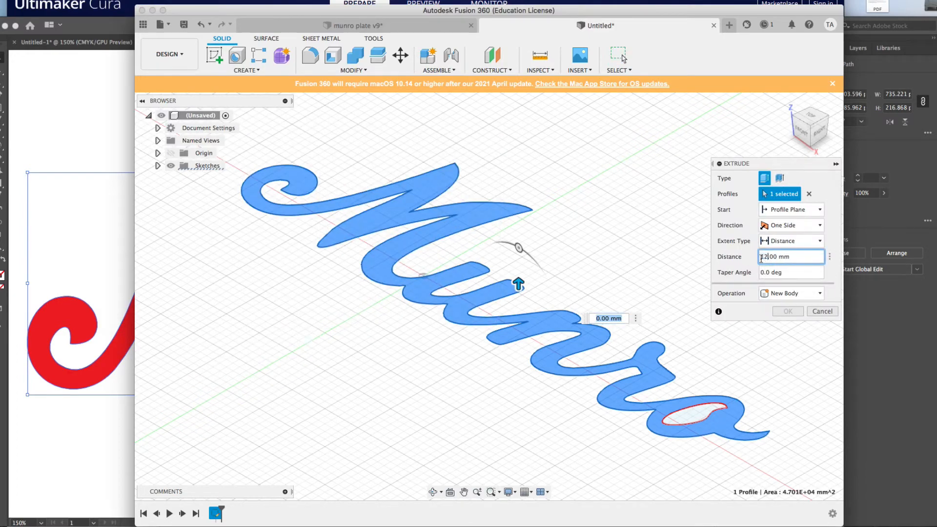
pyautogui.press('Return')
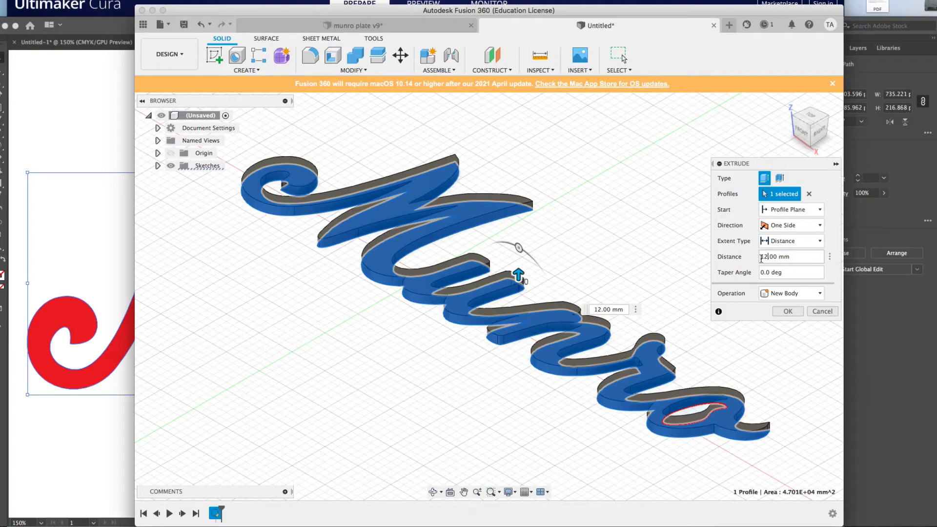
pyautogui.moveTo(768, 257); pyautogui.dragTo(759, 257)
pyautogui.write('10')
pyautogui.click(790, 312)
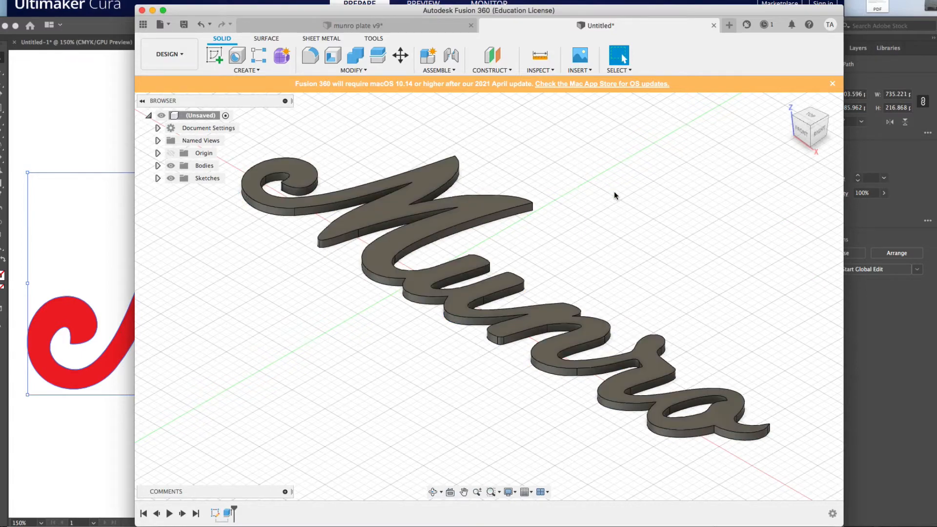
# - Try an equal-distance 5 mm chamfer on the lettering's top face with Tangent Chain on and off, checking the sign photo in Photoshop for reference
pyautogui.click(498, 204)
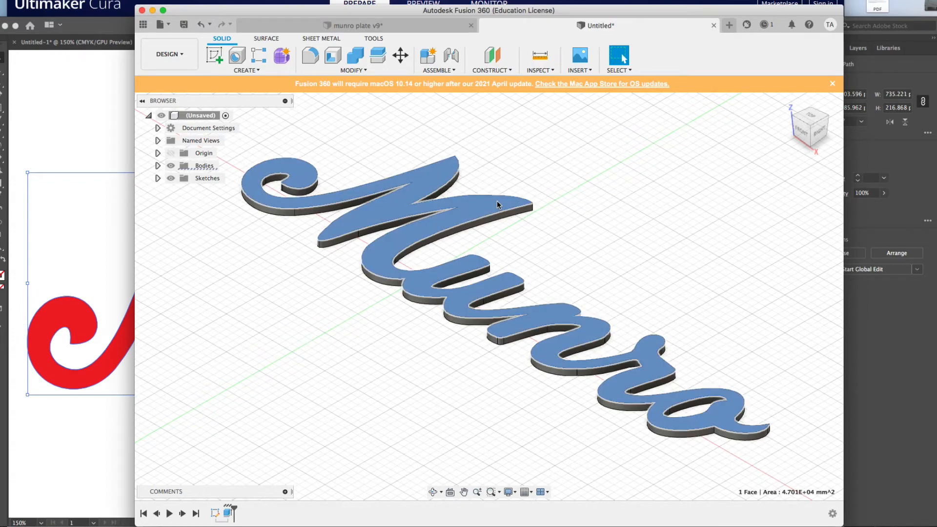
pyautogui.click(352, 70)
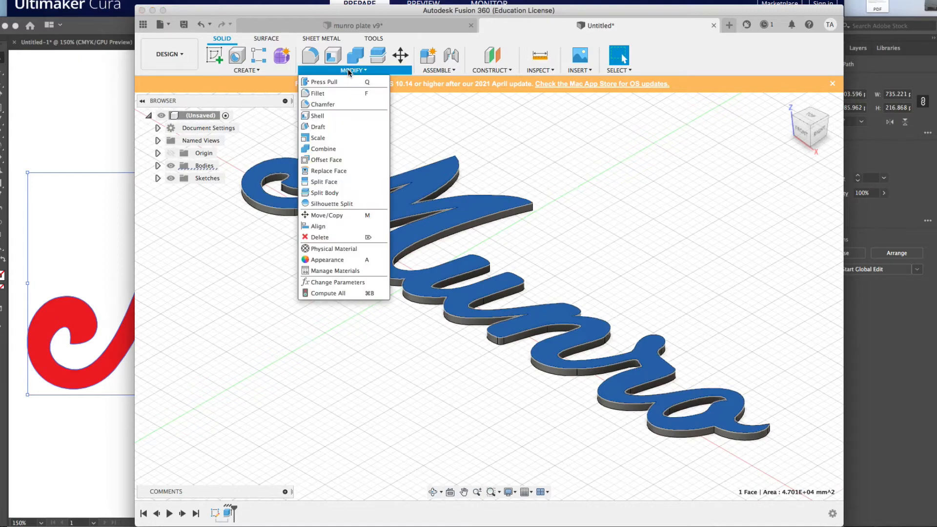
pyautogui.click(327, 104)
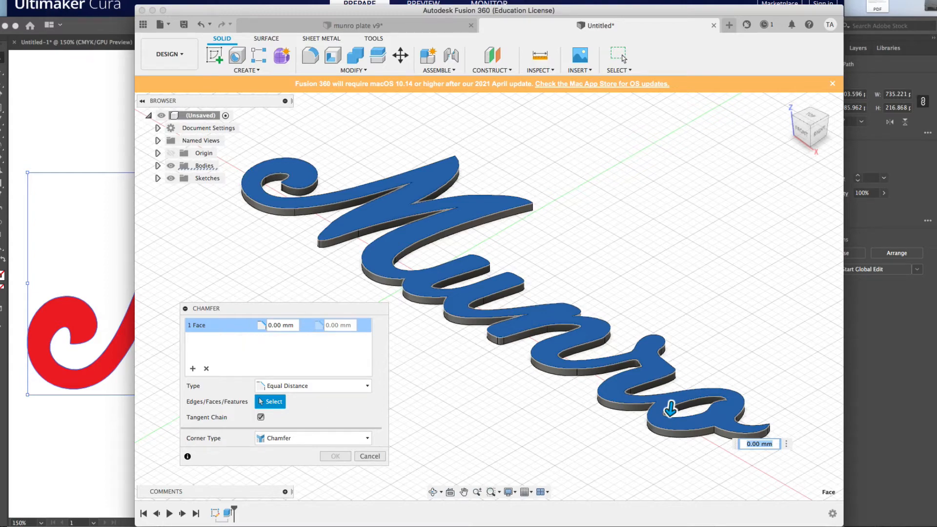
pyautogui.press('super+Tab')
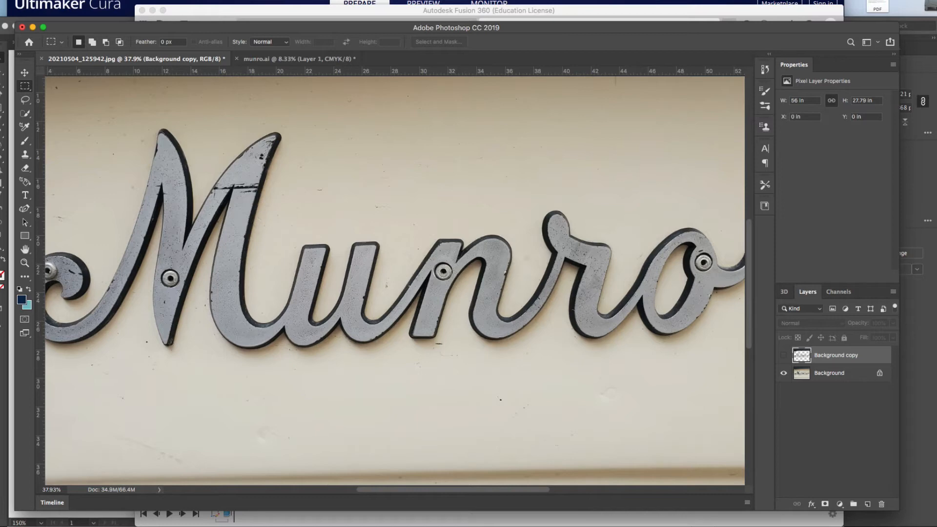
pyautogui.press('super+Tab')
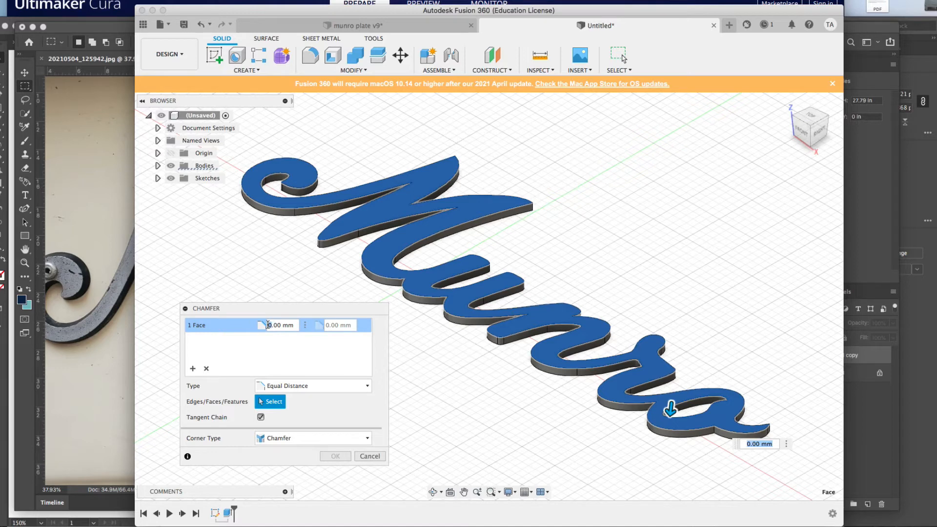
pyautogui.press('Return')
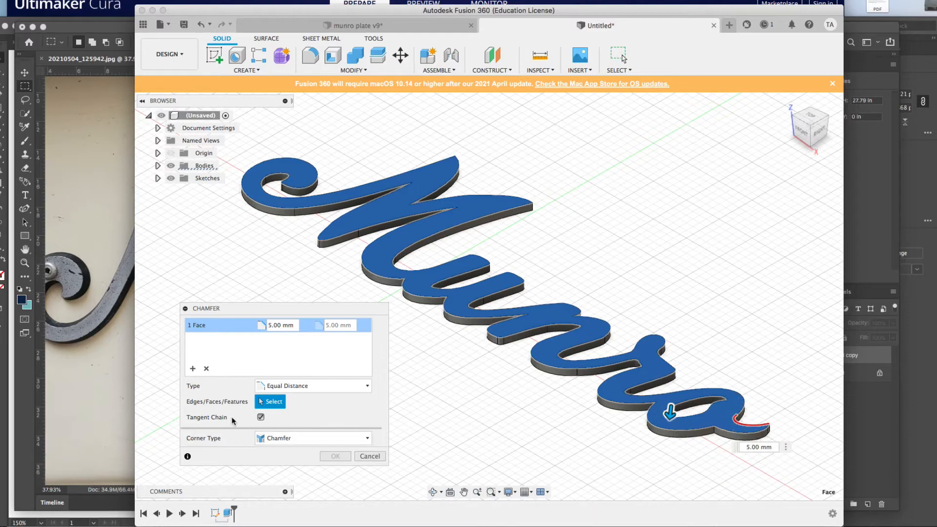
pyautogui.click(261, 416)
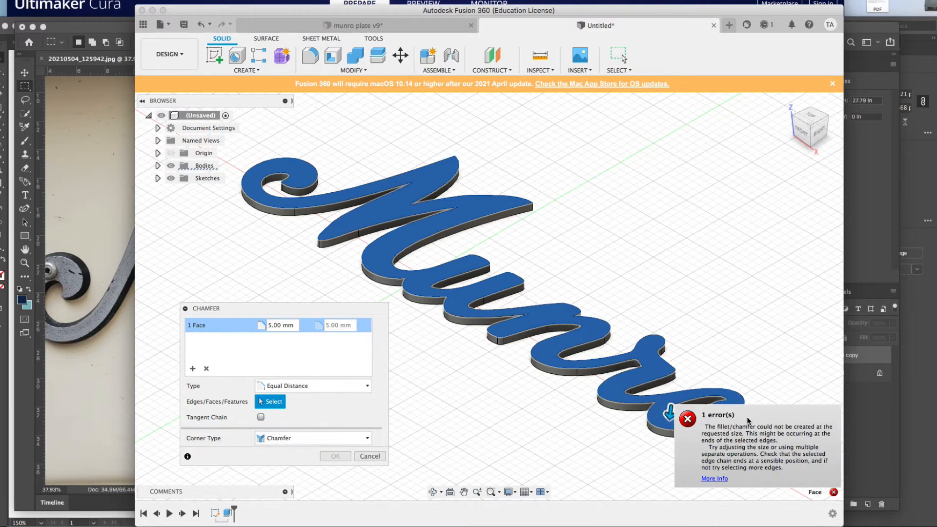
pyautogui.click(261, 417)
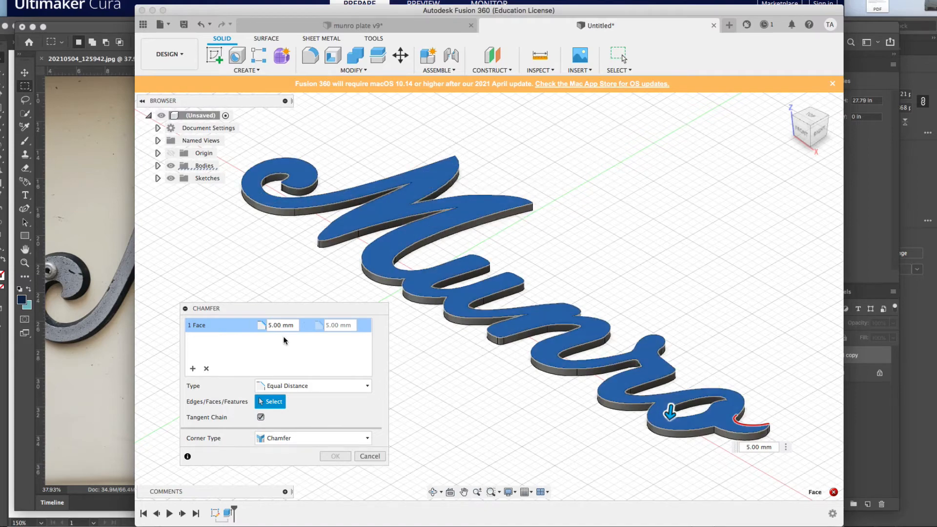
# - Try the chamfer as Two Distance, with 2 mm and 5 mm
pyautogui.click(276, 384)
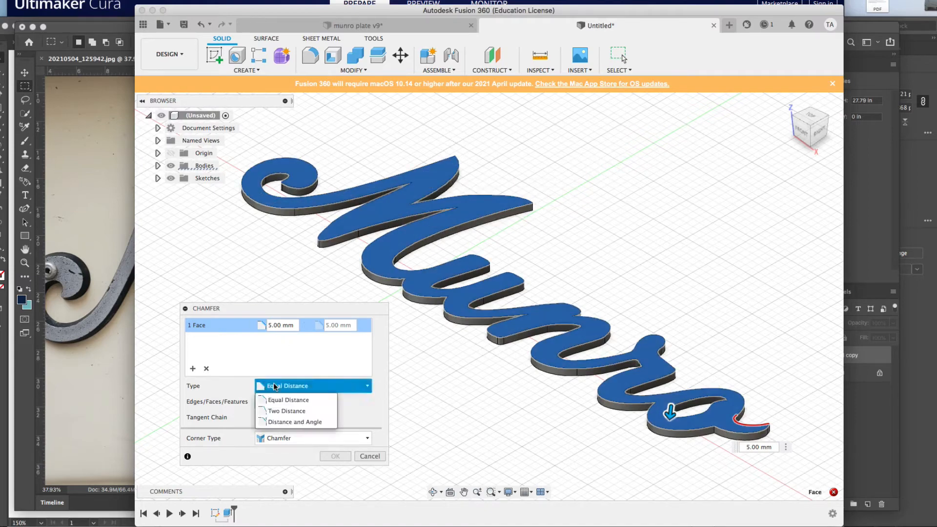
pyautogui.click(267, 325)
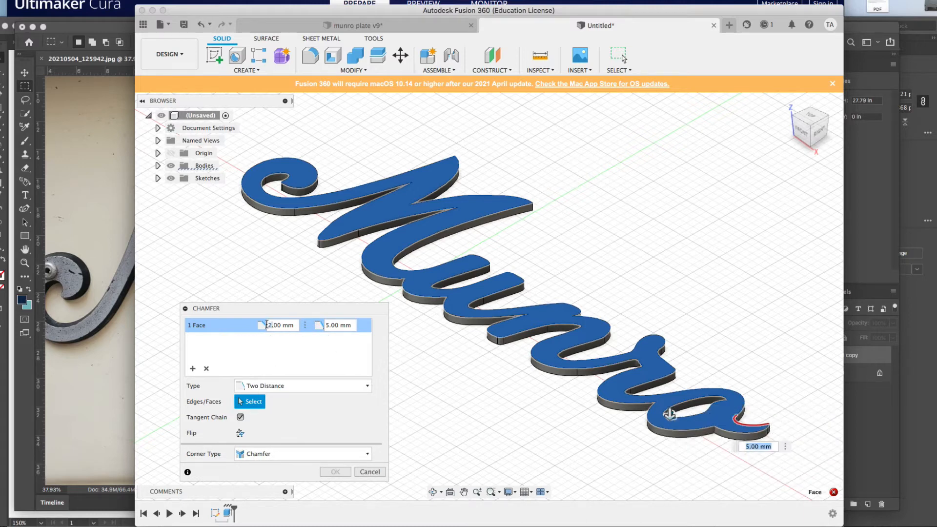
pyautogui.click(328, 326)
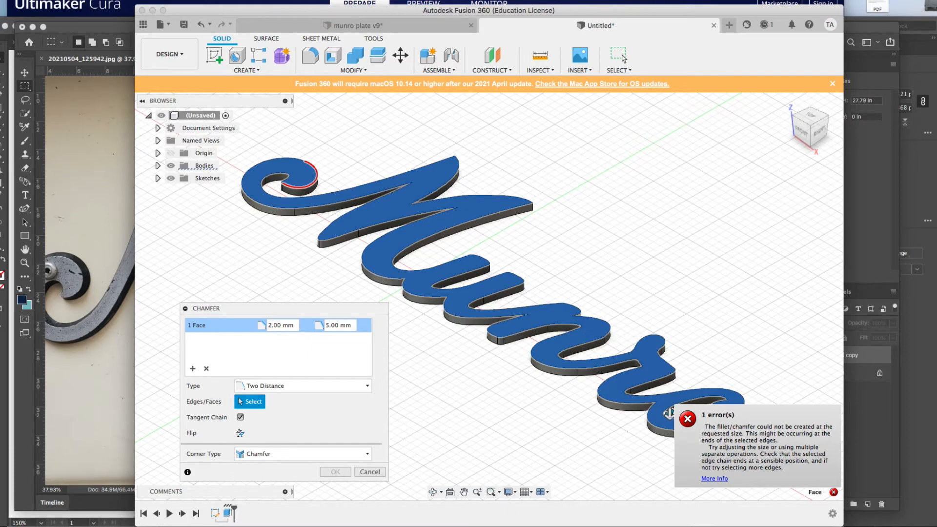
# - Switch to Illustrator and select the anchor point at the upper corner of the u's first stem with the Direct Selection tool
pyautogui.press('super+Tab')
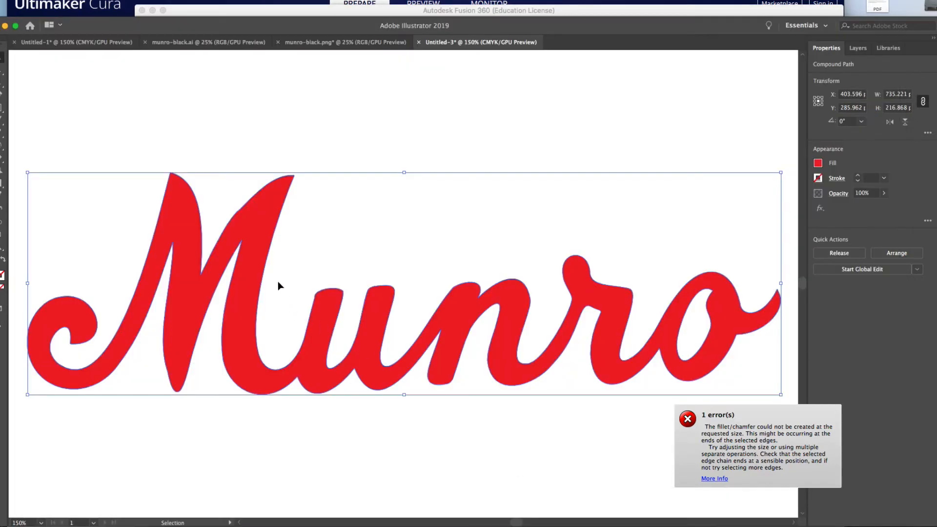
pyautogui.click(49, 144)
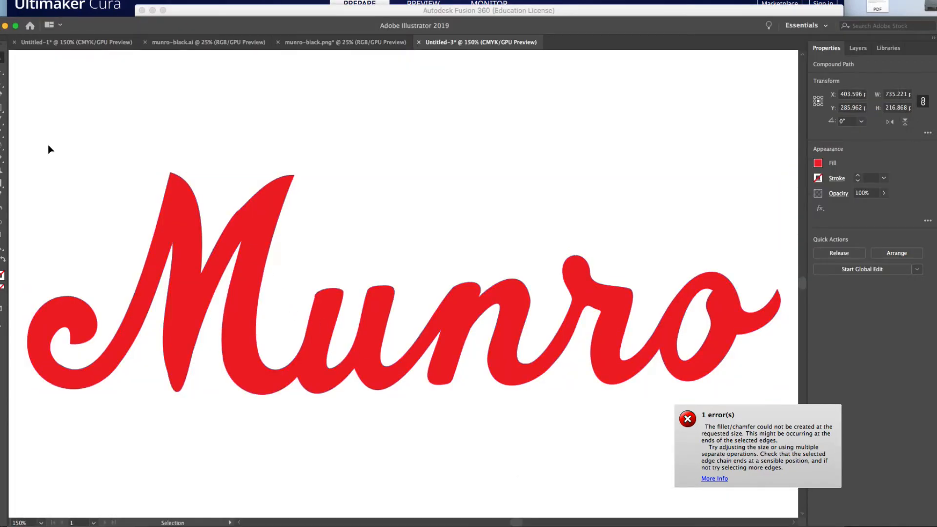
pyautogui.click(2, 69)
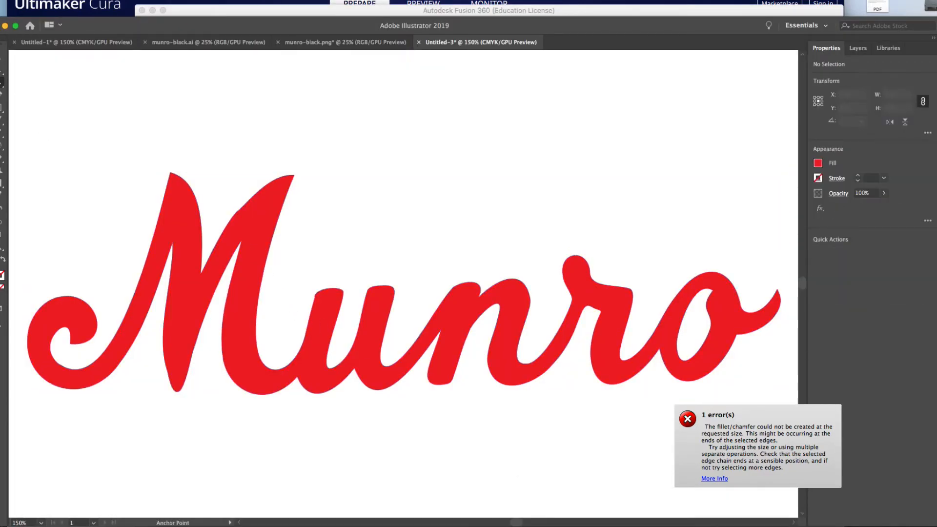
pyautogui.click(2, 83)
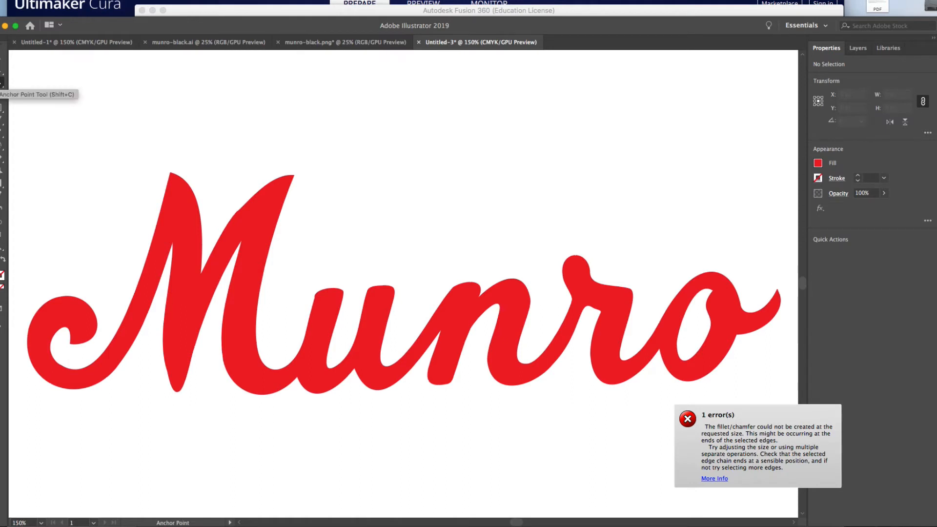
pyautogui.press('p')
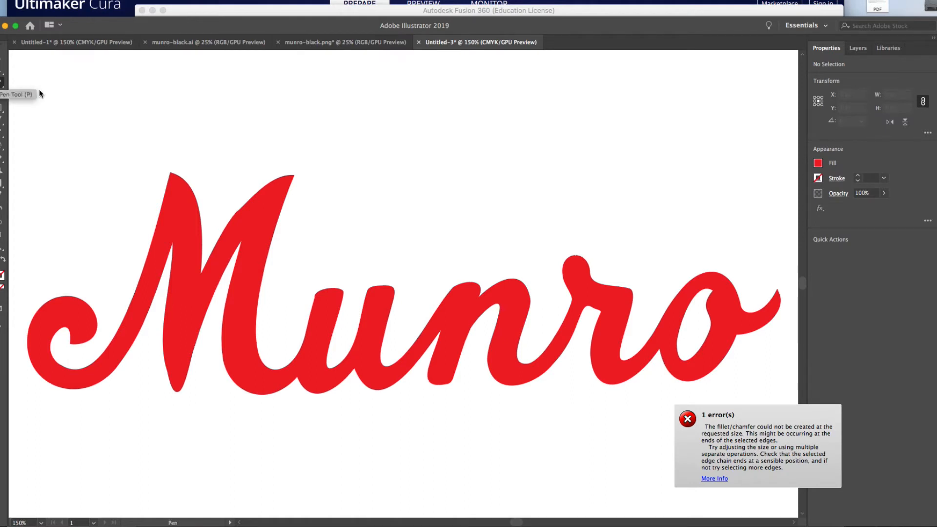
pyautogui.click(2, 57)
pyautogui.click(2, 72)
pyautogui.click(249, 210)
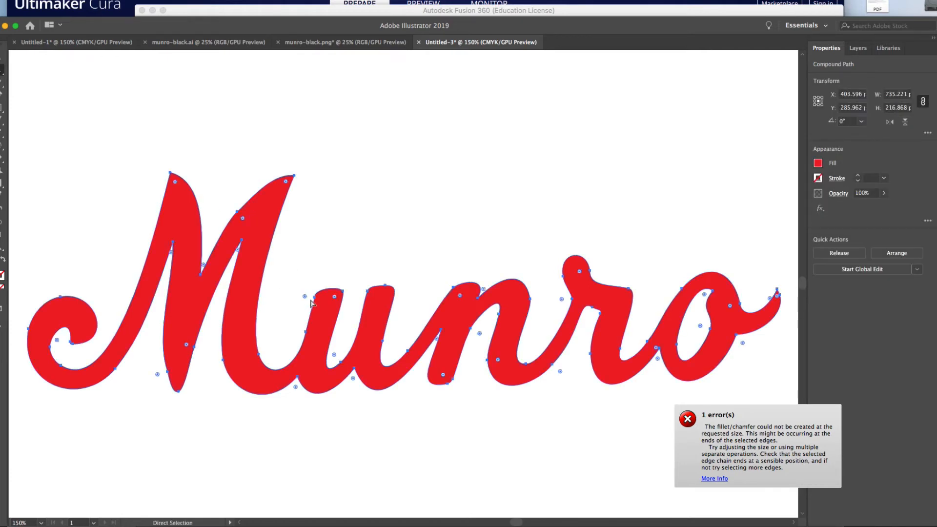
pyautogui.moveTo(315, 298); pyautogui.dragTo(318, 289)
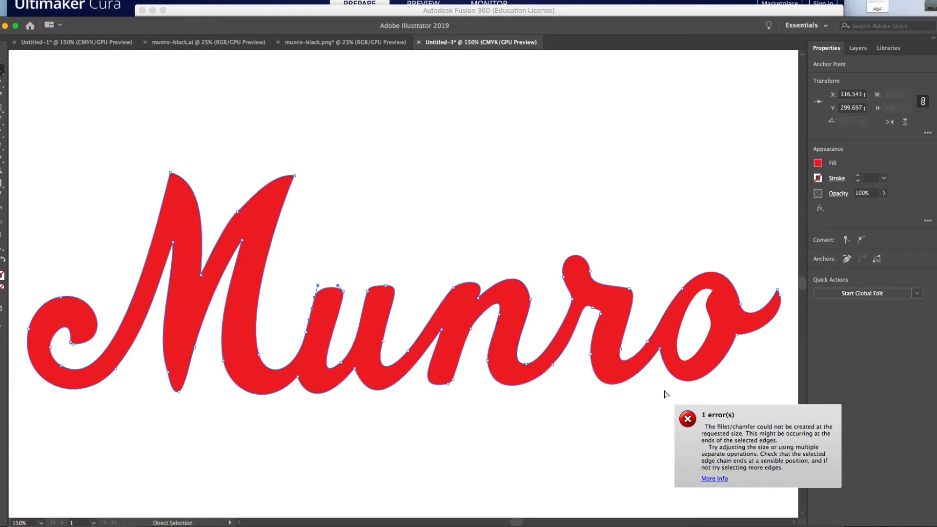
# - Check the chamfer in Fusion 360, return to Illustrator and select the inner curve of the letter o for inspection
pyautogui.press('super+Tab')
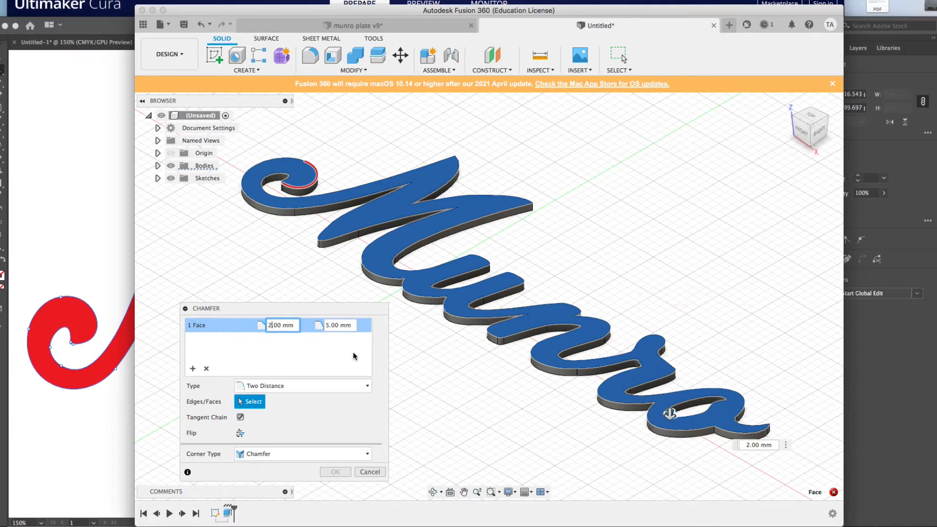
pyautogui.click(115, 246)
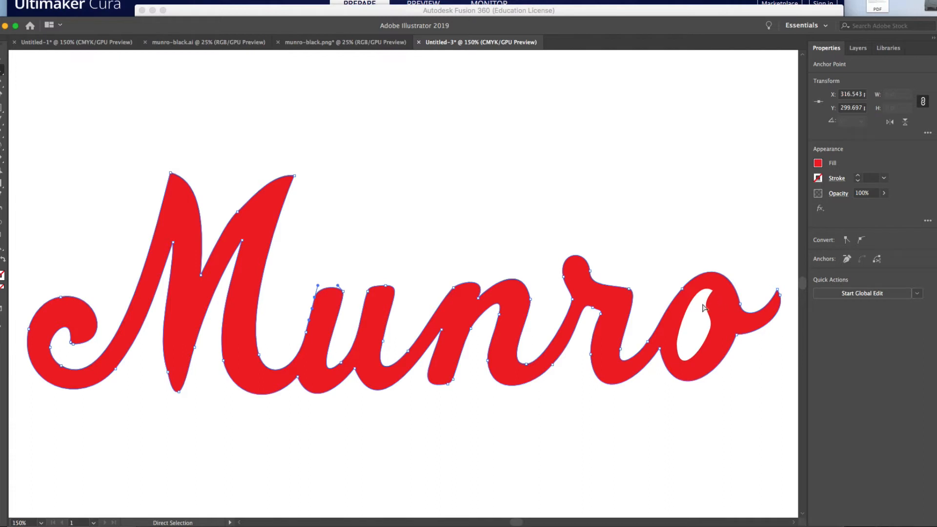
pyautogui.click(710, 319)
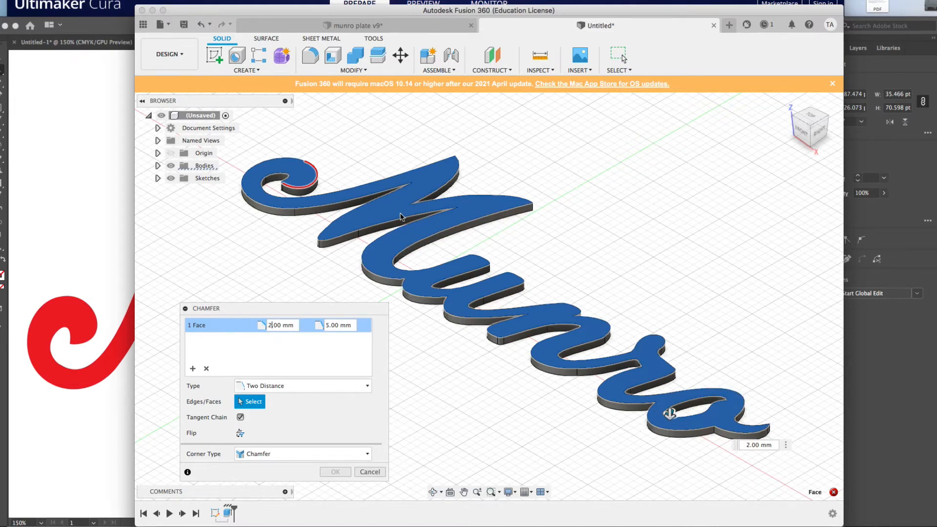
# - Switch to the munro plate v9 design in Fusion 360, roll its timeline back to just after the extrusion, and compare its outline with the Illustrator path
pyautogui.click(299, 27)
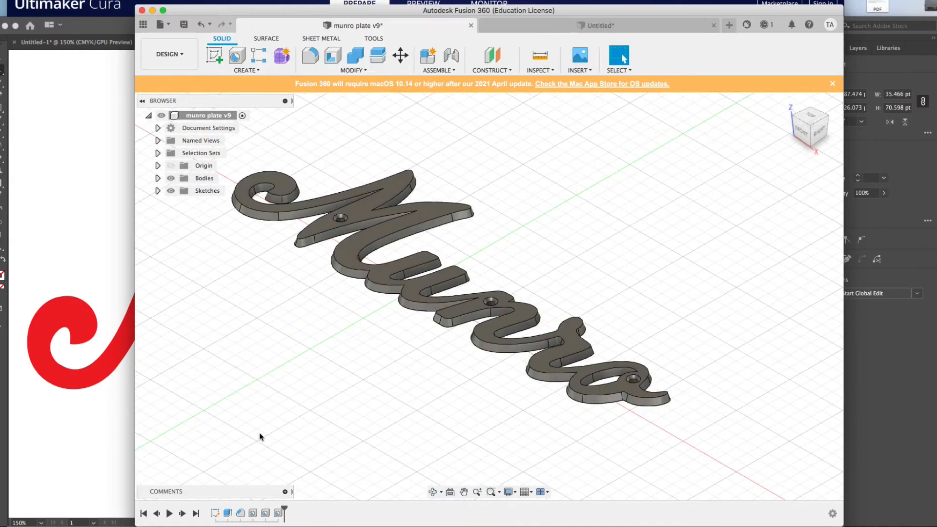
pyautogui.moveTo(285, 508); pyautogui.dragTo(233, 510)
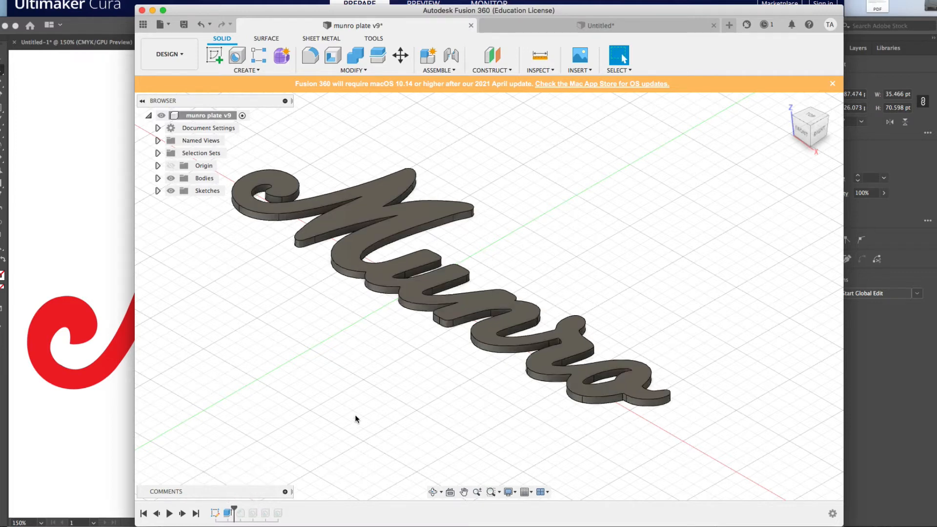
pyautogui.click(530, 20)
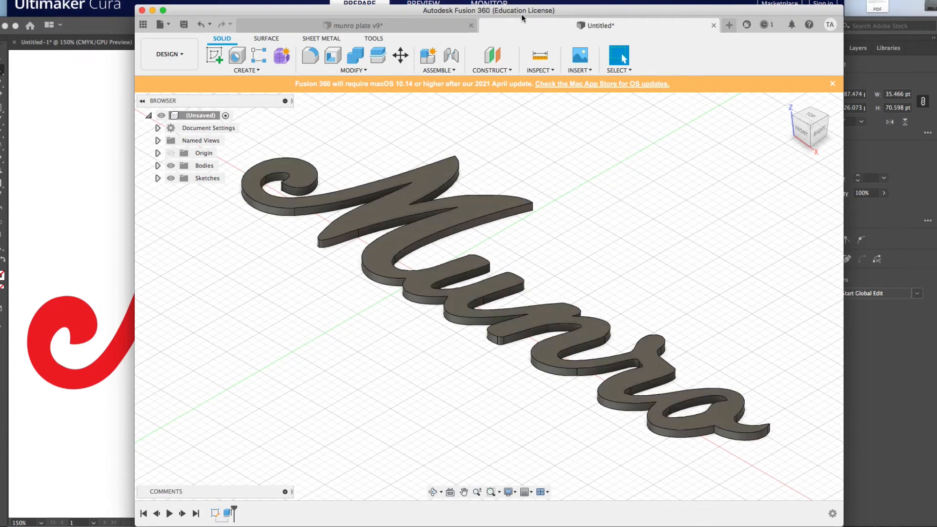
pyautogui.click(413, 25)
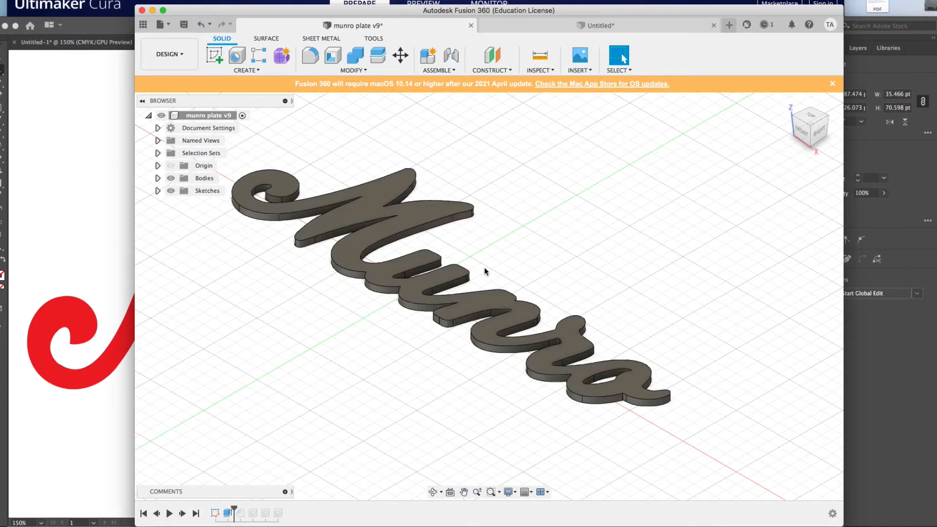
pyautogui.click(130, 327)
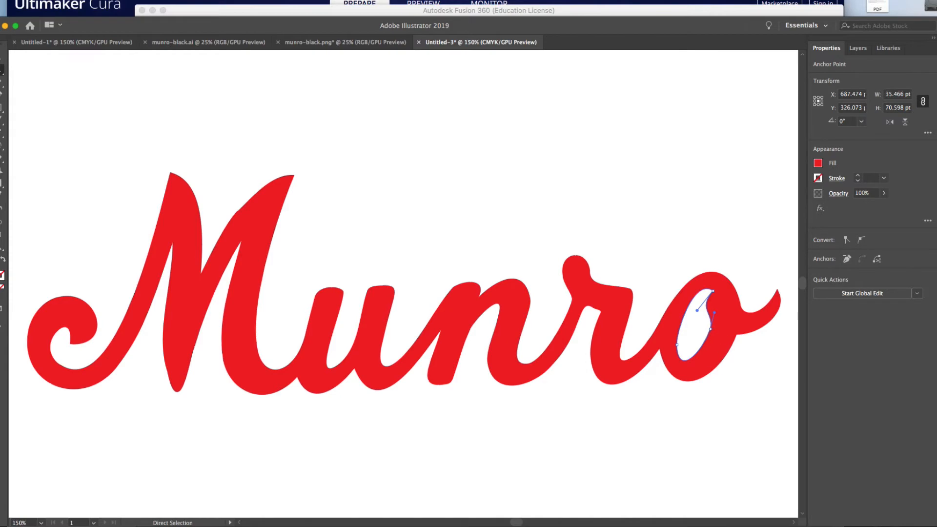
pyautogui.press('super+Tab')
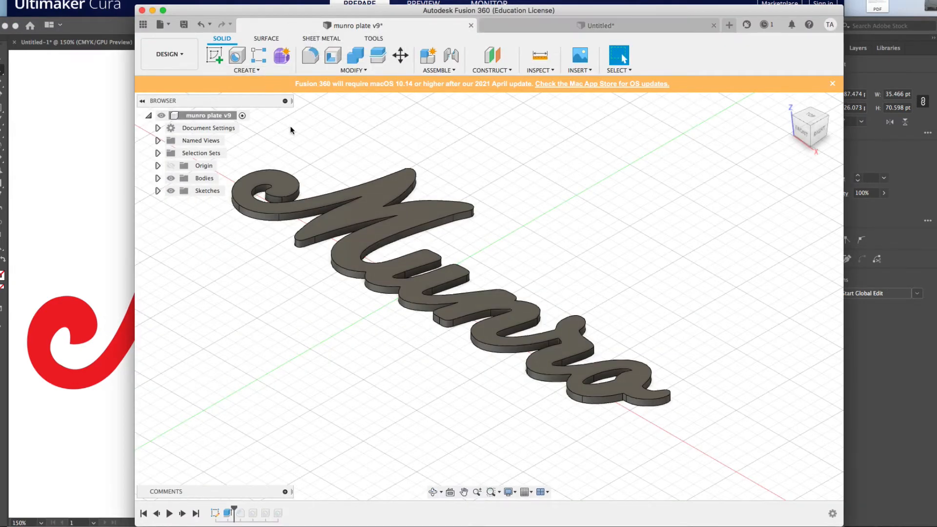
# - Roll the timeline forward past the chamfer, open that chamfer for editing, and try a first distance of 20 mm
pyautogui.moveTo(234, 508); pyautogui.dragTo(248, 505)
pyautogui.click(240, 514)
pyautogui.rightClick(240, 515)
pyautogui.click(265, 421)
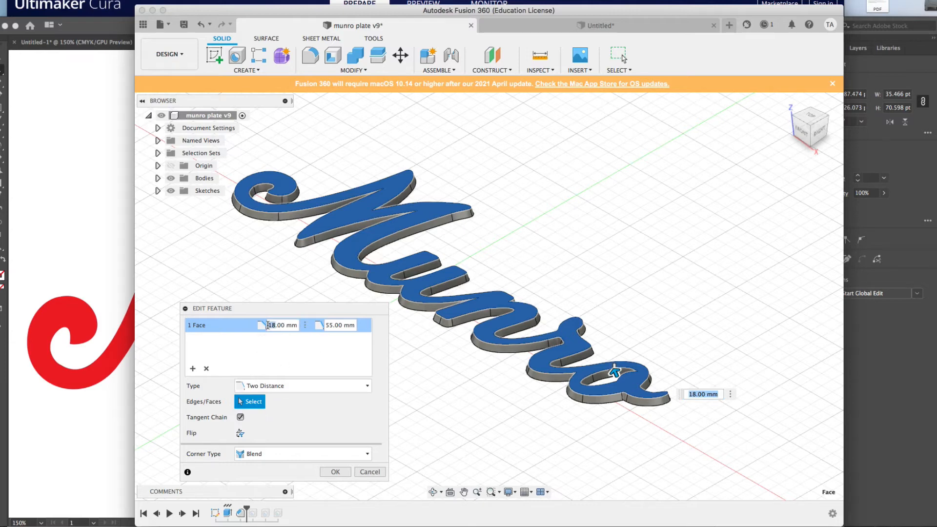
pyautogui.write('20')
pyautogui.press('Return')
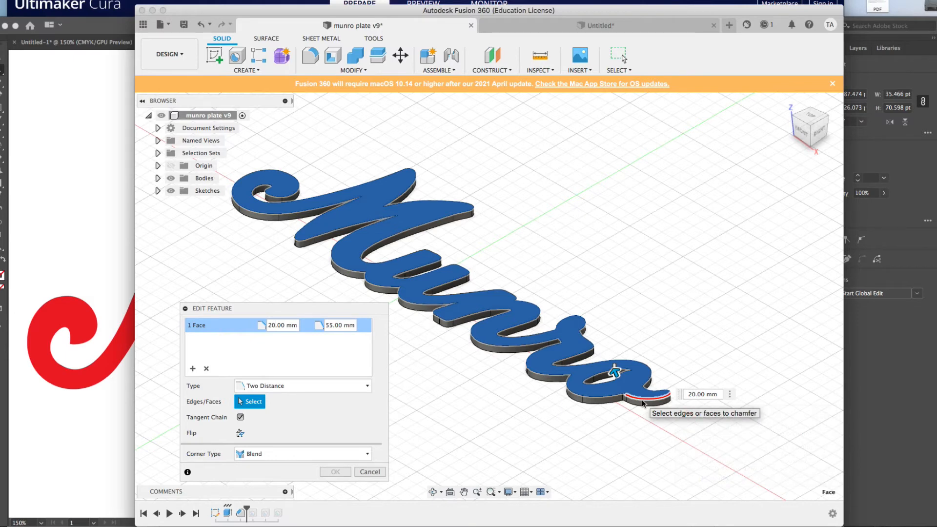
# - Set the chamfer's first distance to 18 mm and accept the feature edit
pyautogui.moveTo(276, 325); pyautogui.dragTo(265, 326)
pyautogui.write('18')
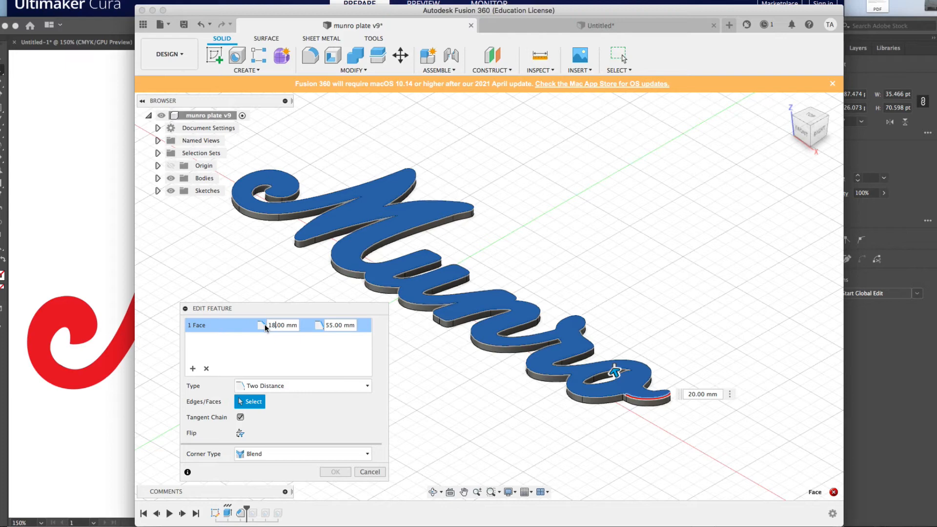
pyautogui.press('Return')
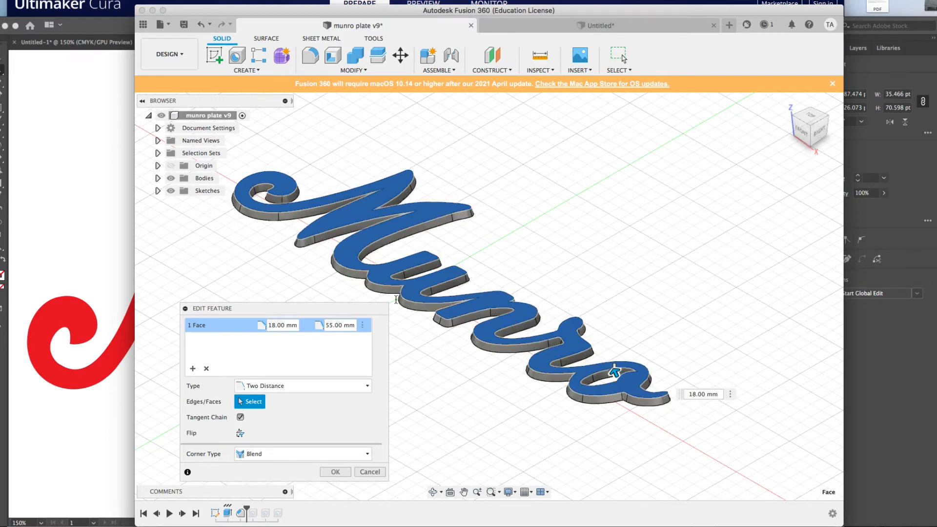
pyautogui.click(335, 473)
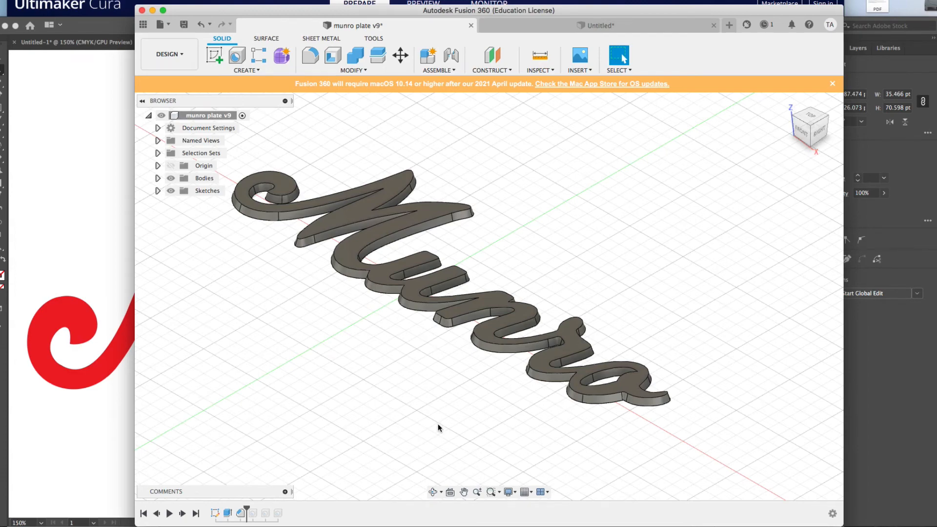
# - Compare the chamfered plate with the Illustrator lettering and the original sign photo in Photoshop
pyautogui.click(73, 271)
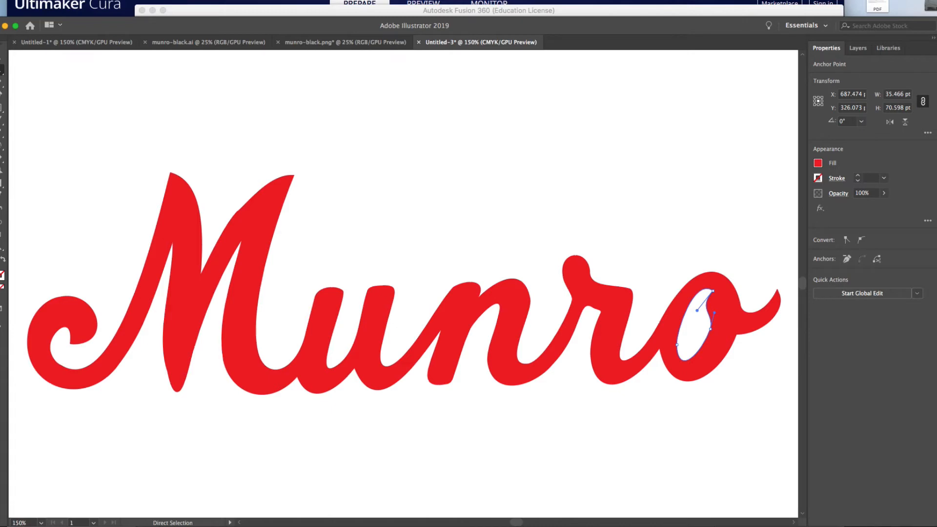
pyautogui.press('super+Tab')
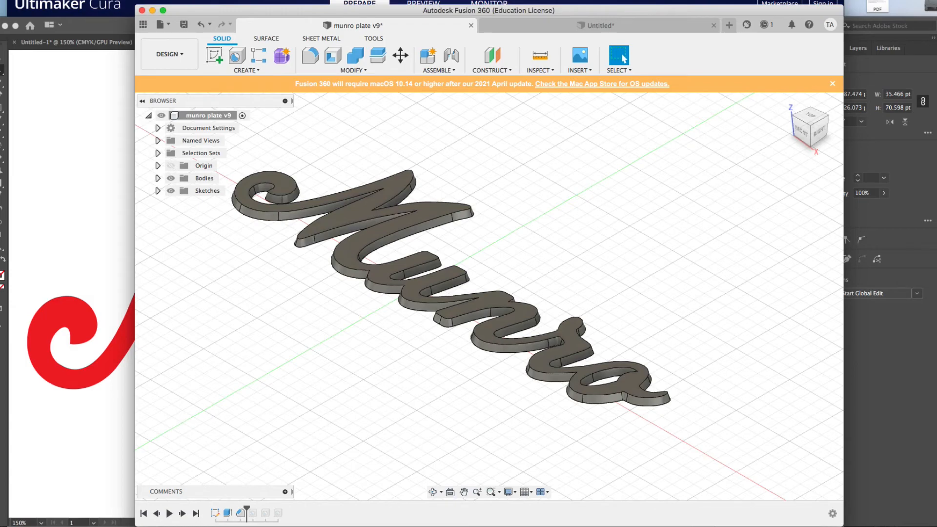
pyautogui.press('super+Tab')
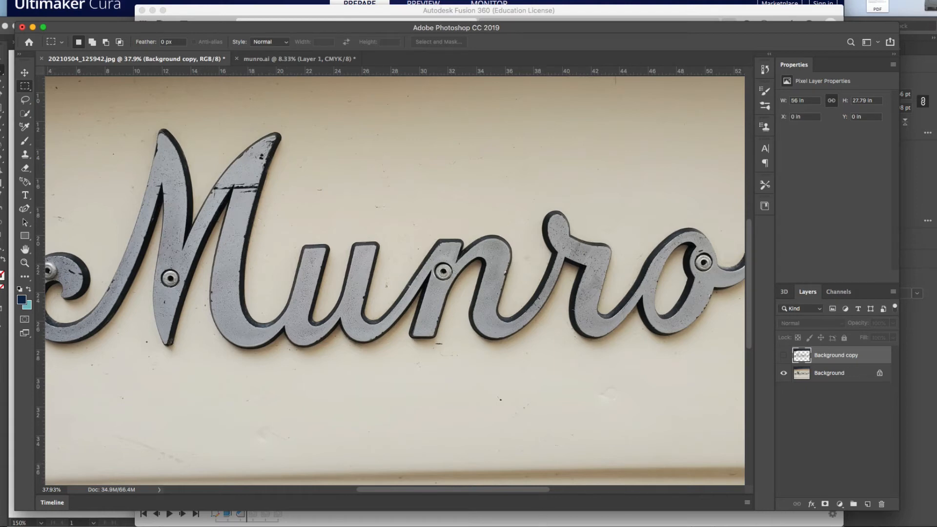
# - Return to Fusion 360 and roll the timeline forward through all three hole features, checking the screw positions in the Photoshop photo along the way
pyautogui.click(600, 519)
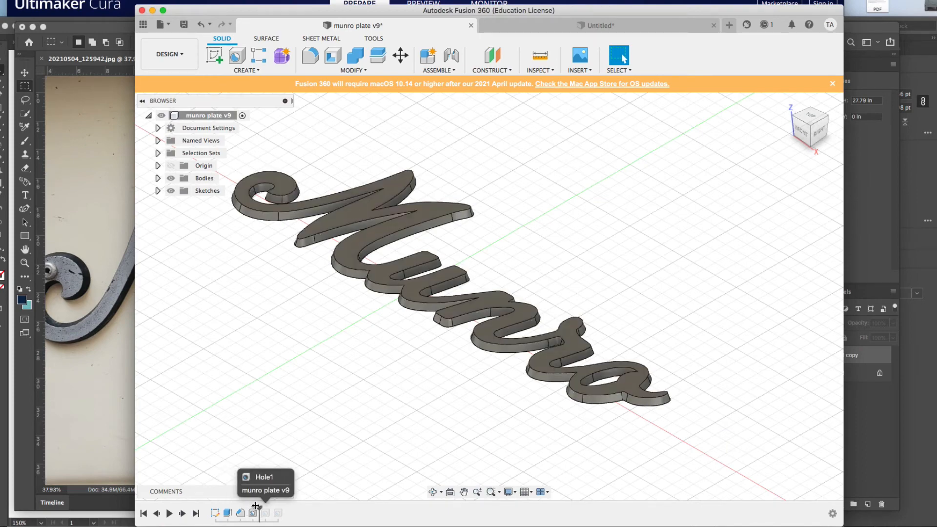
pyautogui.click(117, 287)
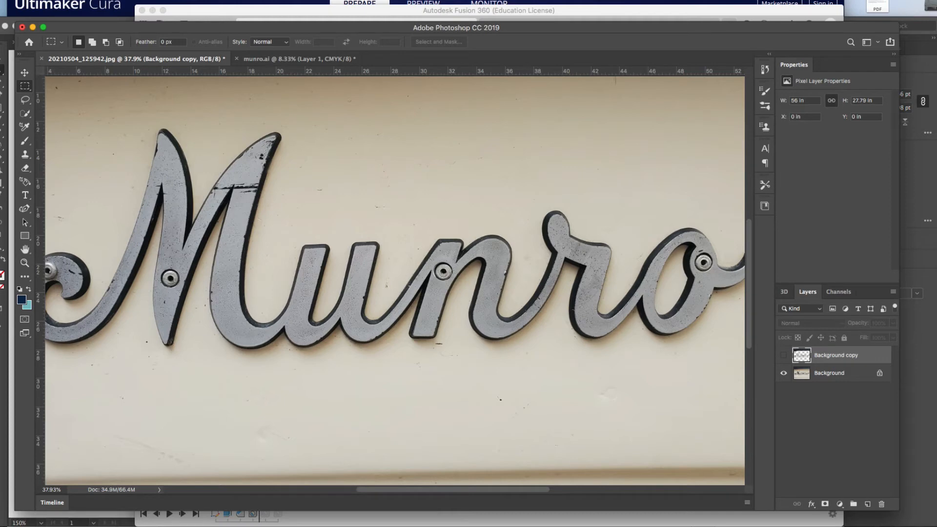
pyautogui.click(638, 518)
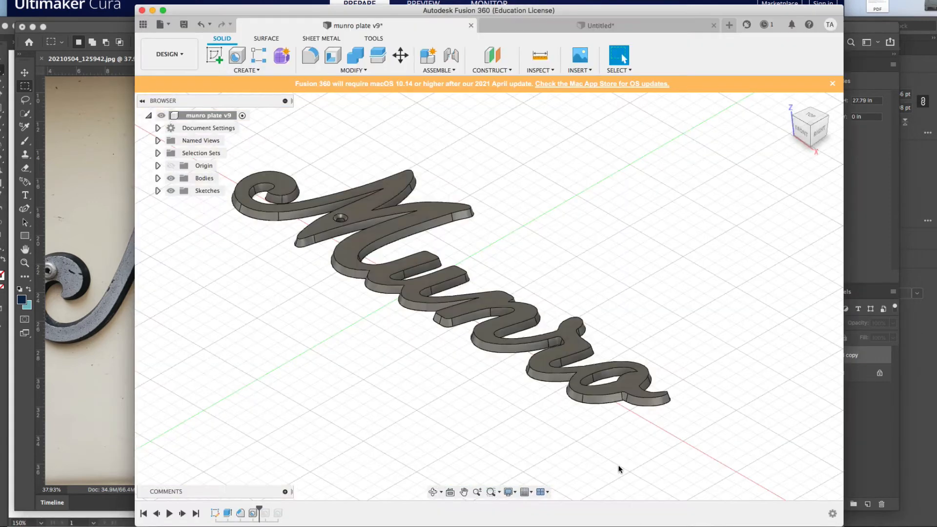
pyautogui.moveTo(260, 508); pyautogui.dragTo(278, 506)
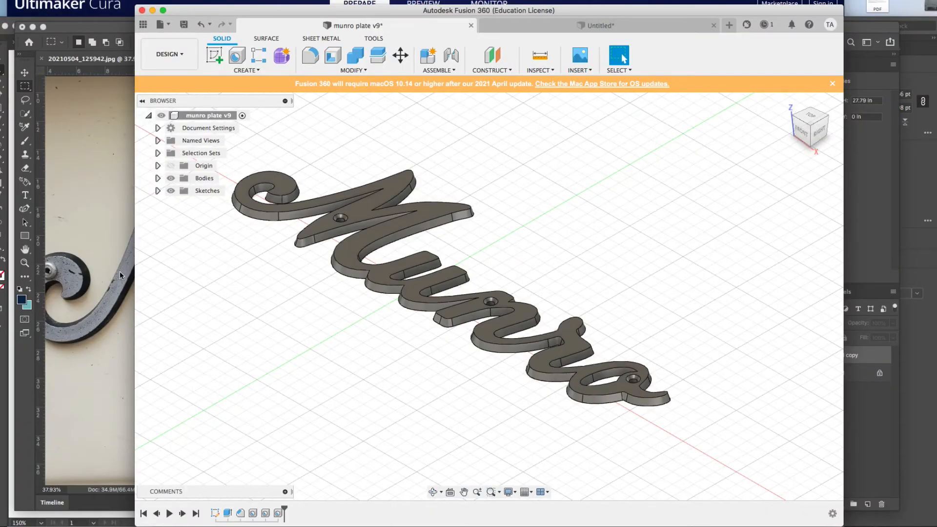
# - Compare the plate's holes with the screws in the Photoshop photo, including the one in the M's curl, and select the plate's top face in Fusion 360
pyautogui.click(119, 272)
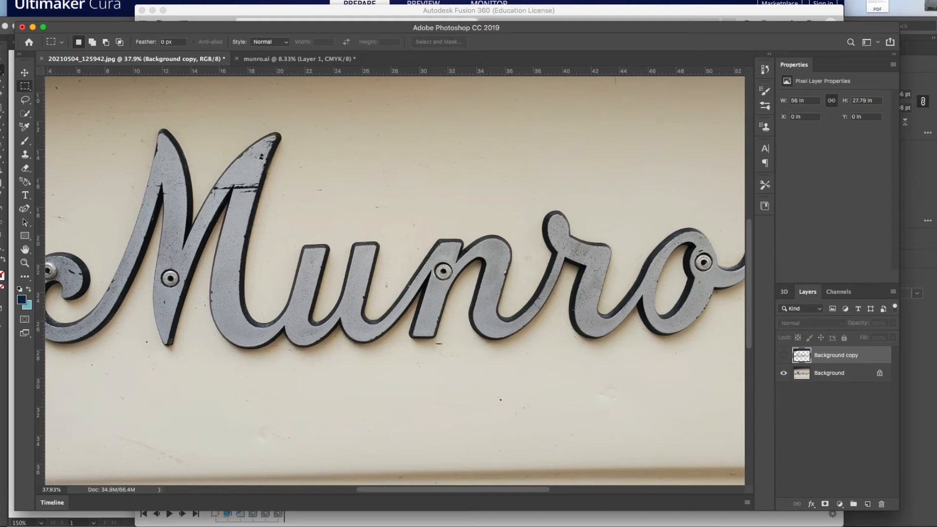
pyautogui.press('super+Tab')
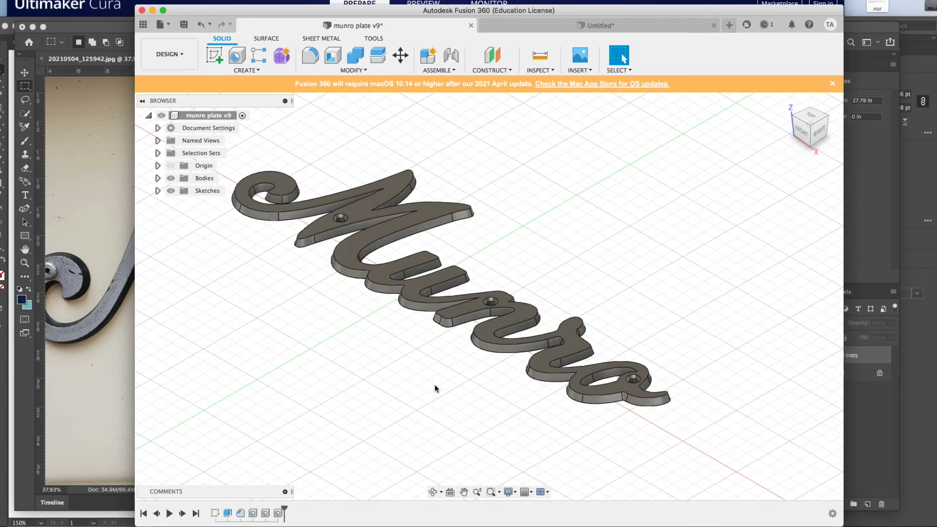
pyautogui.click(92, 251)
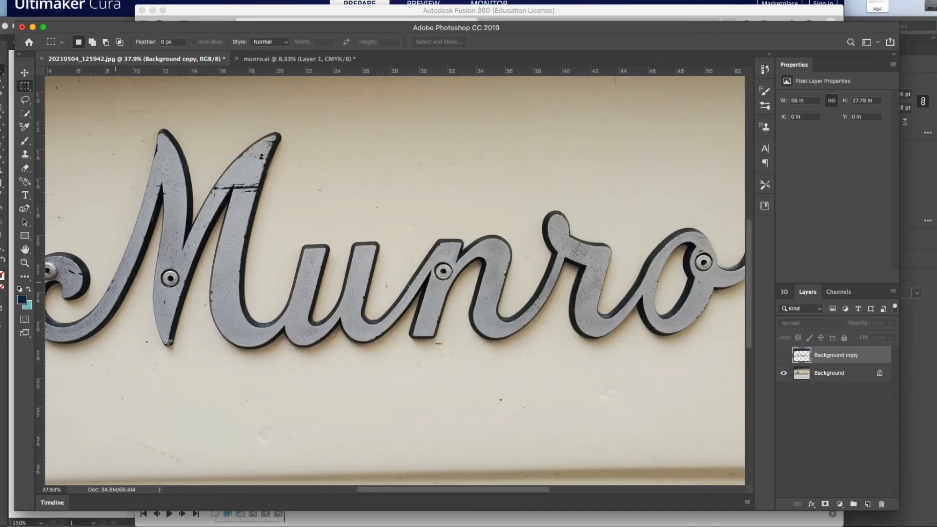
pyautogui.moveTo(394, 490); pyautogui.dragTo(387, 490)
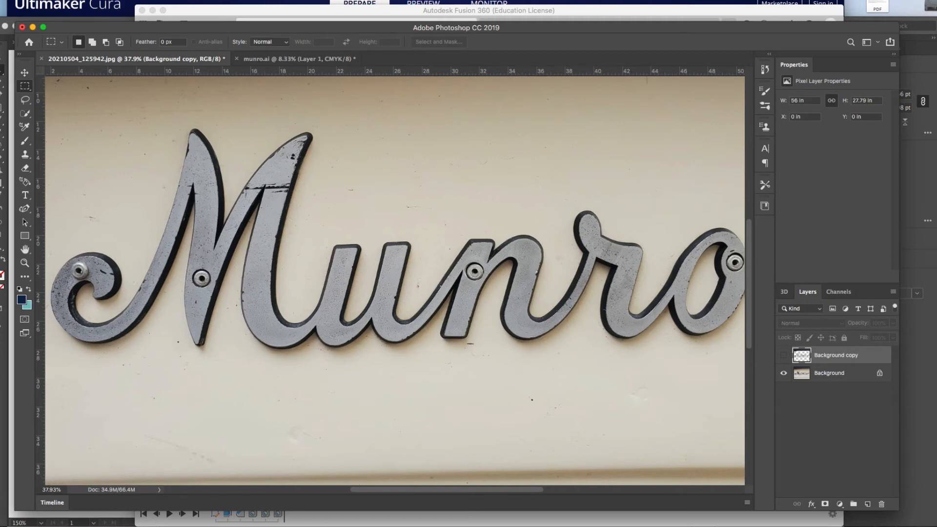
pyautogui.press('super+Tab')
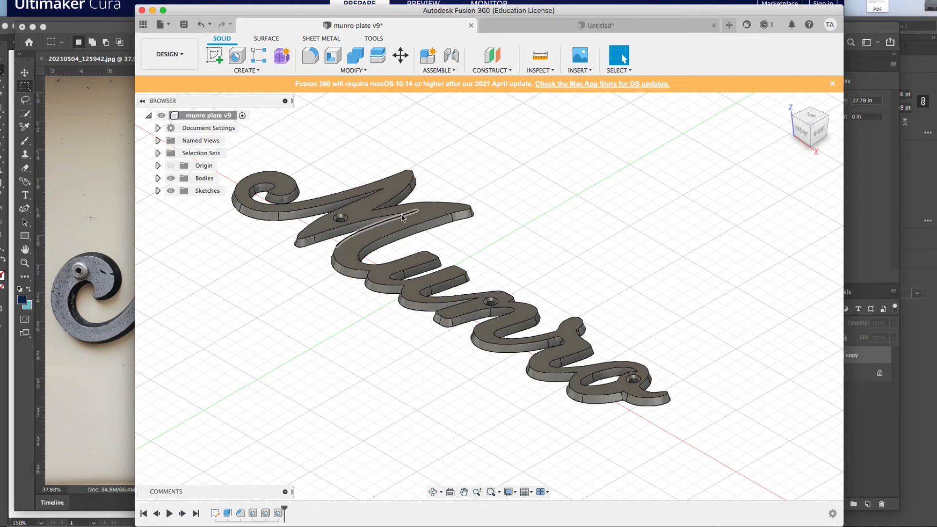
pyautogui.click(382, 191)
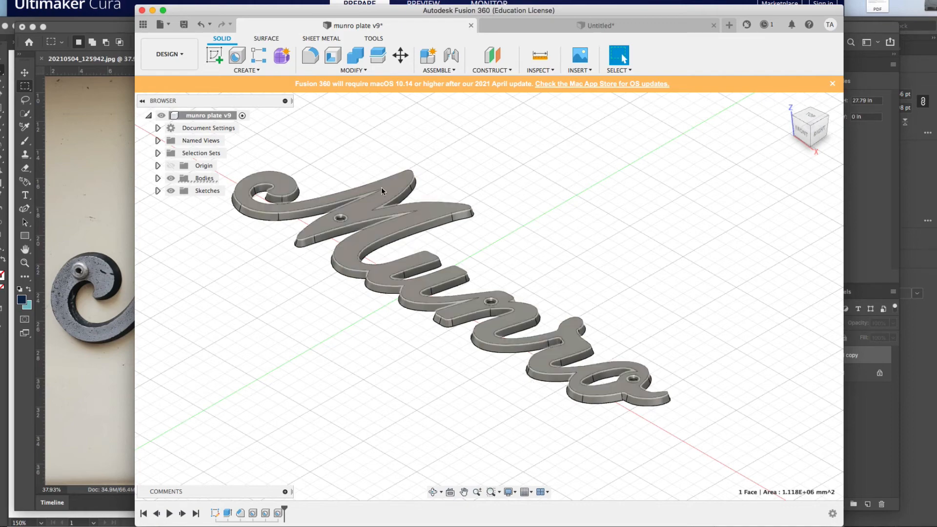
# - Send the munro plate v9 model to Ultimaker Cura and scale the imported sign uniformly to 214 mm in X
pyautogui.rightClick(218, 120)
pyautogui.click(251, 263)
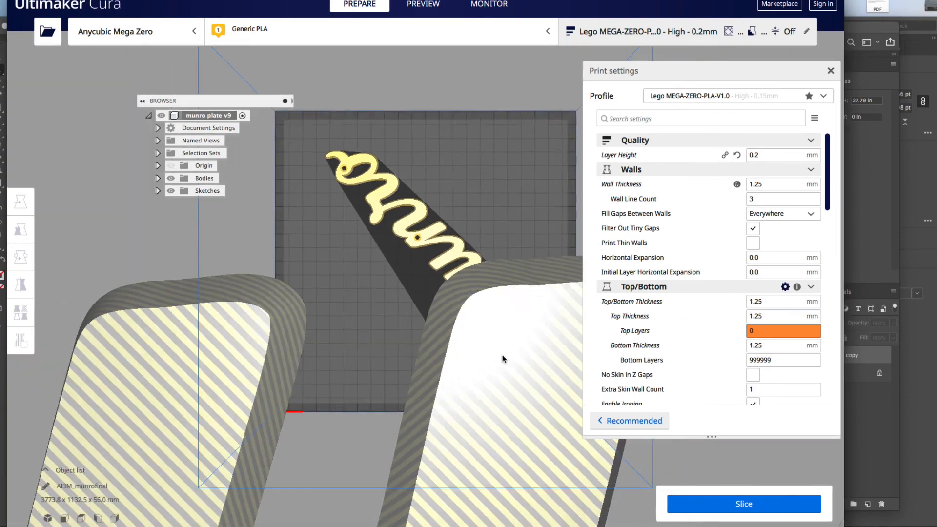
pyautogui.scroll(-10, 503, 359)
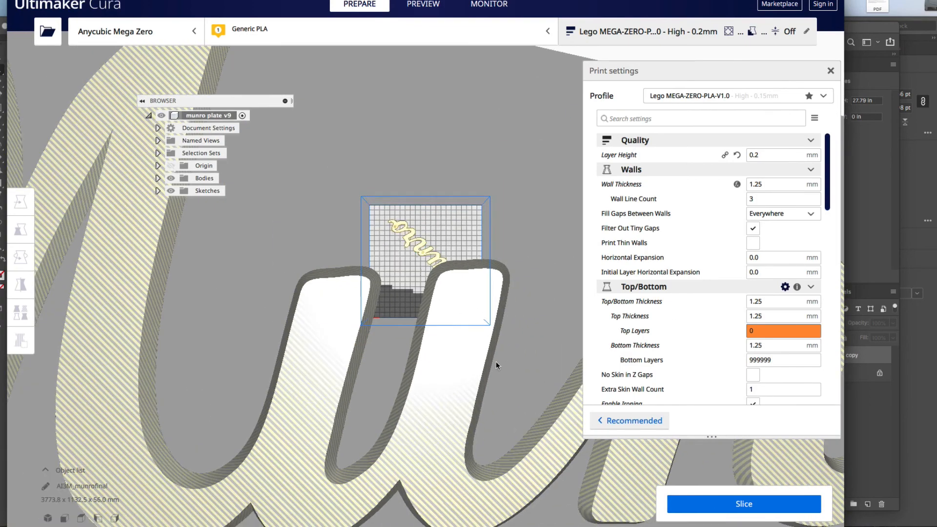
pyautogui.click(435, 382)
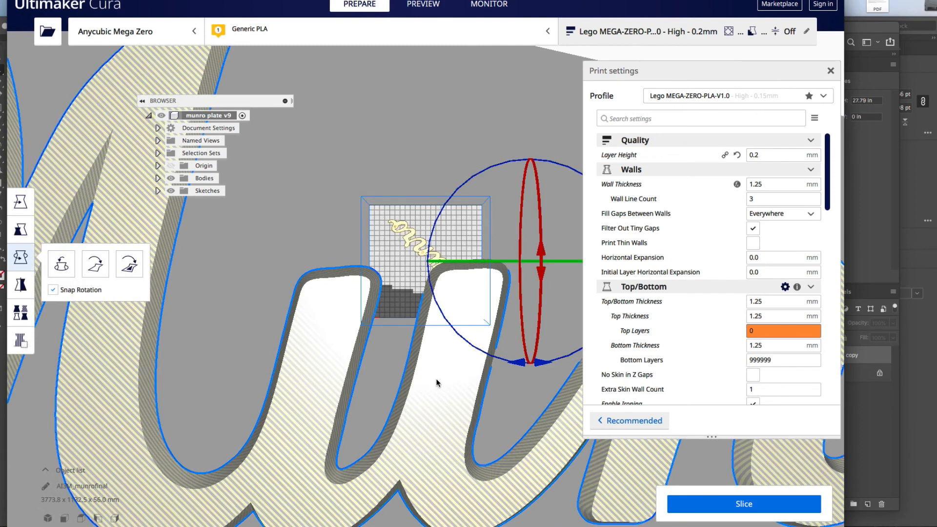
pyautogui.click(20, 230)
pyautogui.moveTo(96, 229); pyautogui.dragTo(57, 231)
pyautogui.write('214')
pyautogui.press('Return')
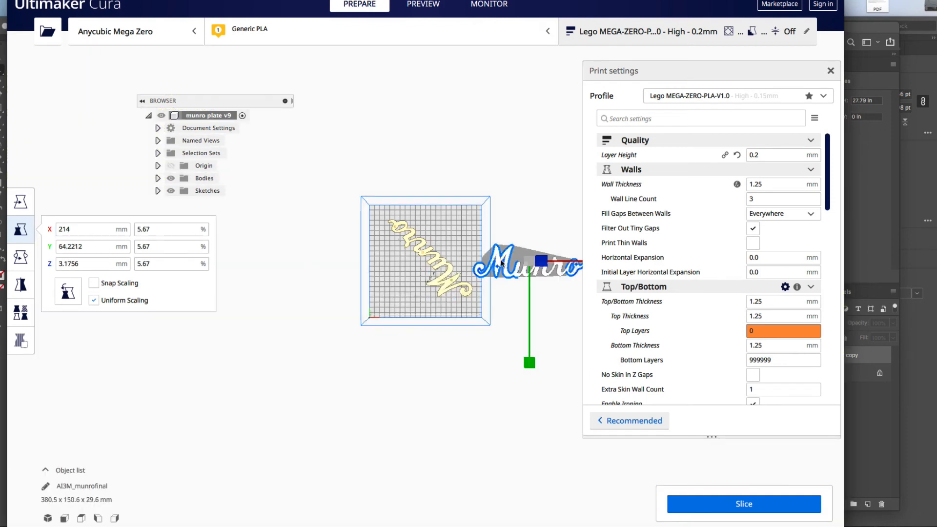
# - Center the scaled sign on the build plate and rotate it flat on the plate for a diagonal fit
pyautogui.rightClick(501, 261)
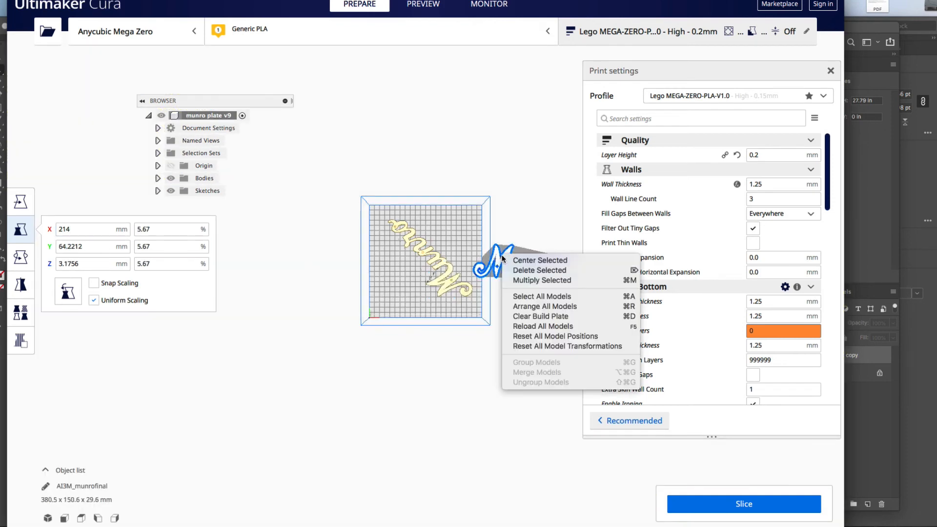
pyautogui.click(526, 263)
pyautogui.scroll(3, 420, 275)
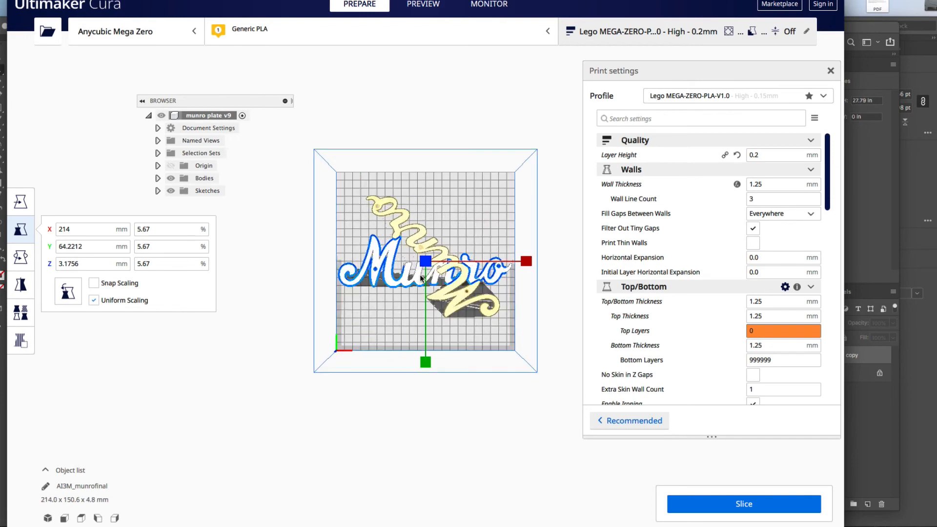
pyautogui.scroll(5, 420, 275)
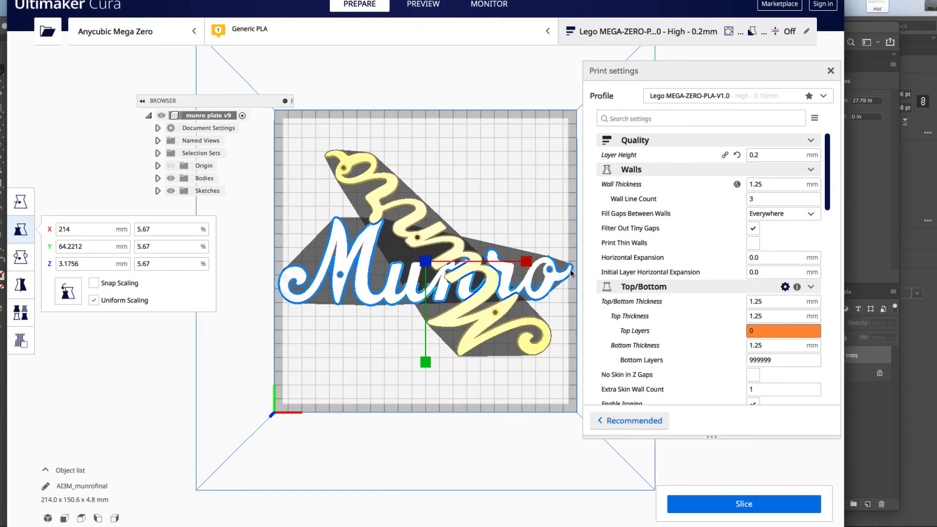
pyautogui.click(21, 257)
pyautogui.moveTo(436, 363); pyautogui.dragTo(455, 166)
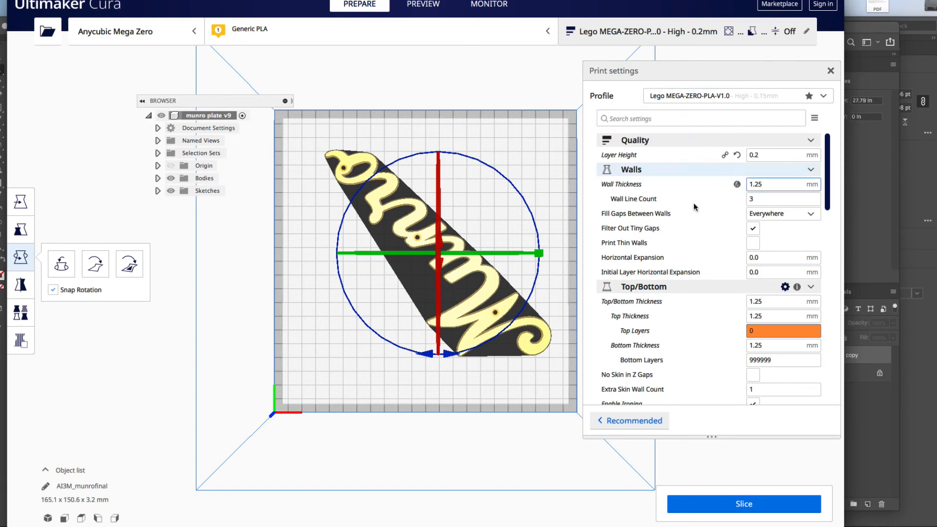
# - Set the print's layer height to 0.15 mm
pyautogui.doubleClick(762, 155)
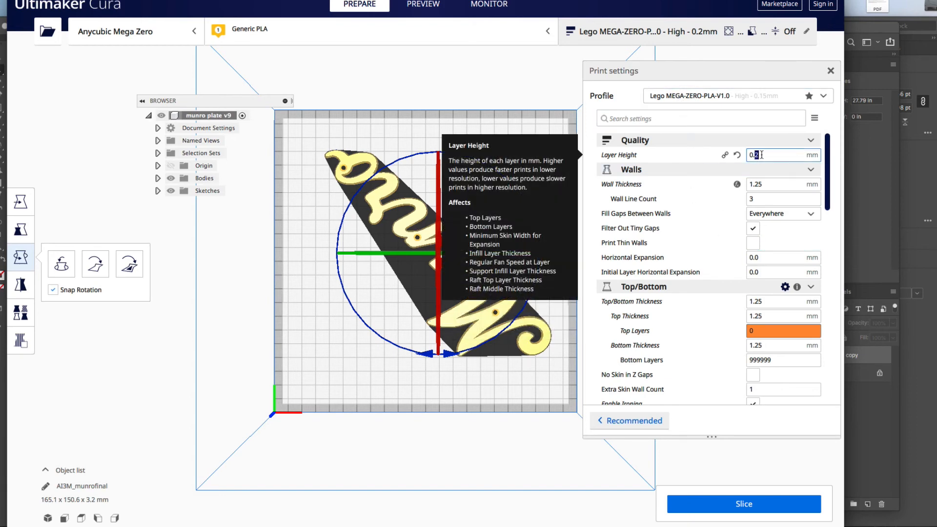
pyautogui.write('1')
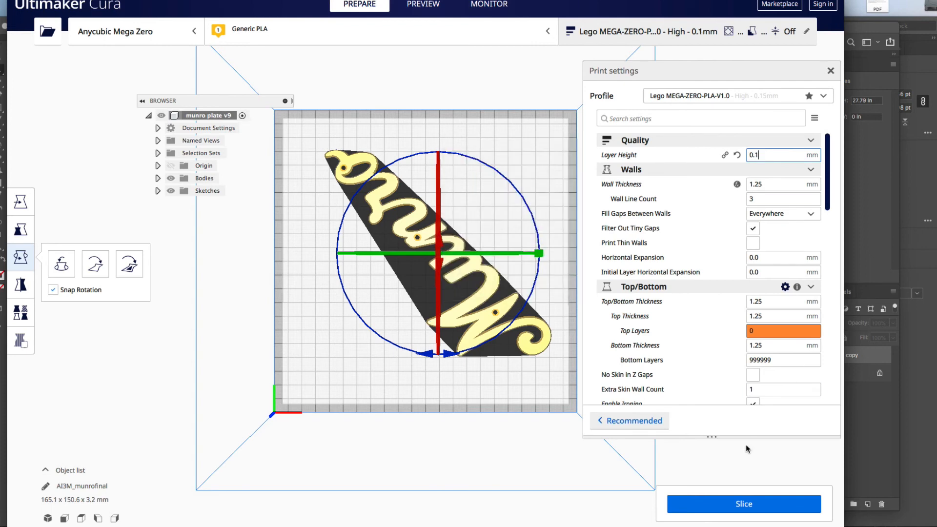
pyautogui.doubleClick(758, 154)
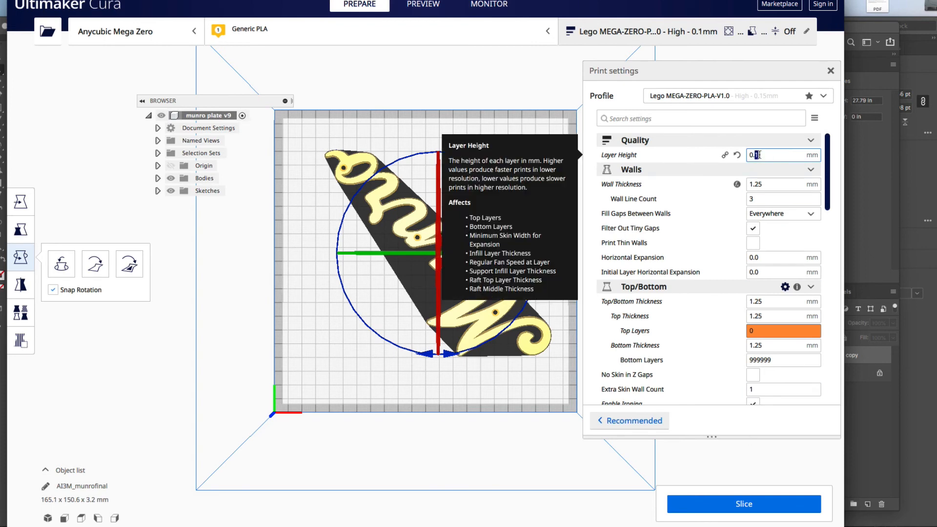
pyautogui.click(760, 154)
pyautogui.write('5')
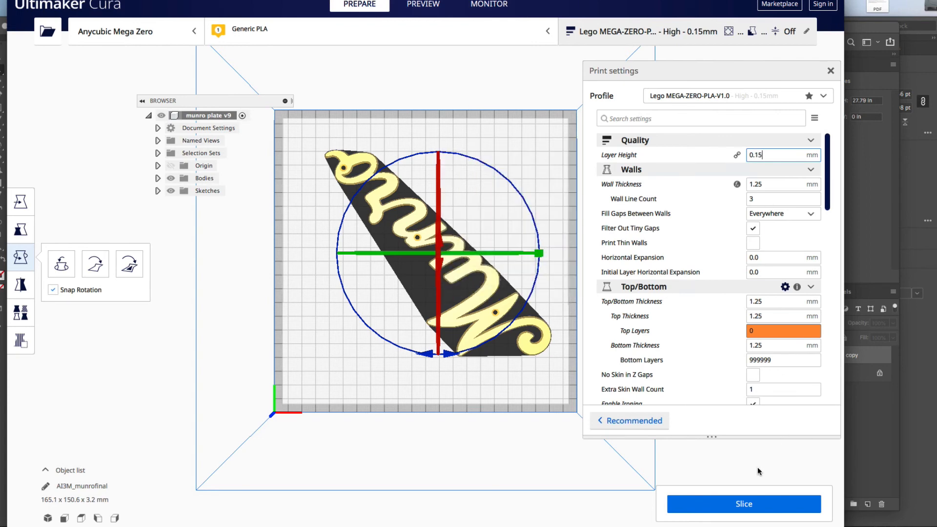
# - Start slicing the sign and review the ironing options in the Top/Bottom print settings
pyautogui.click(755, 505)
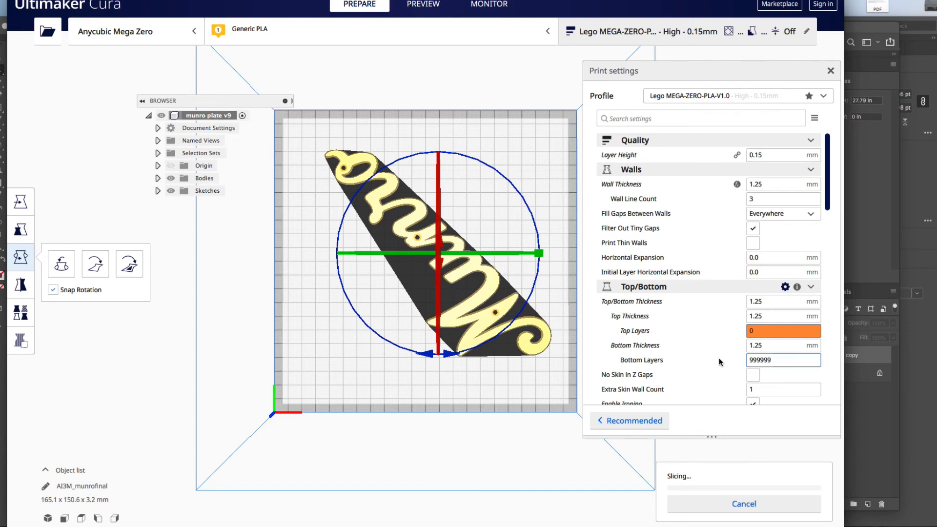
pyautogui.scroll(-3, 720, 362)
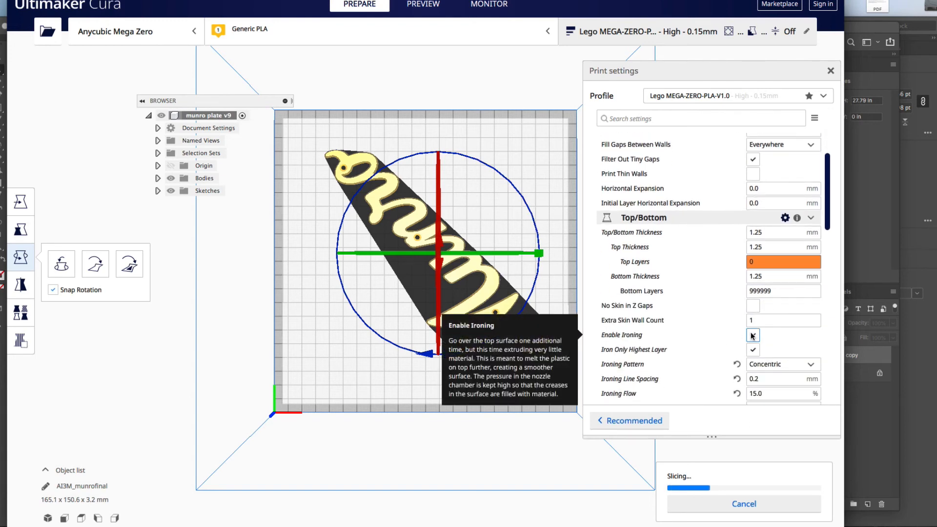
pyautogui.scroll(-1, 712, 361)
pyautogui.scroll(-2, 712, 361)
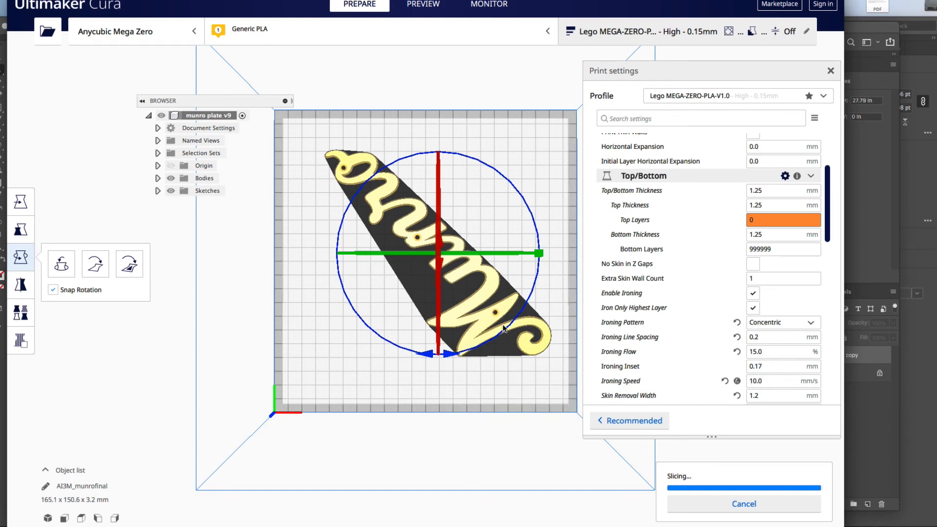
# - Delete the duplicate sign model on the build plate and slice the remaining one
pyautogui.click(482, 324)
pyautogui.press('Delete')
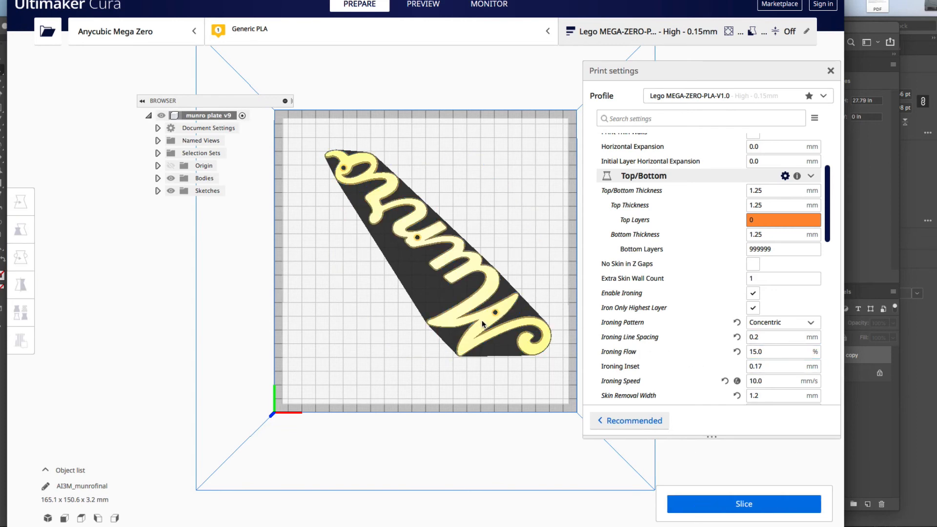
pyautogui.click(789, 497)
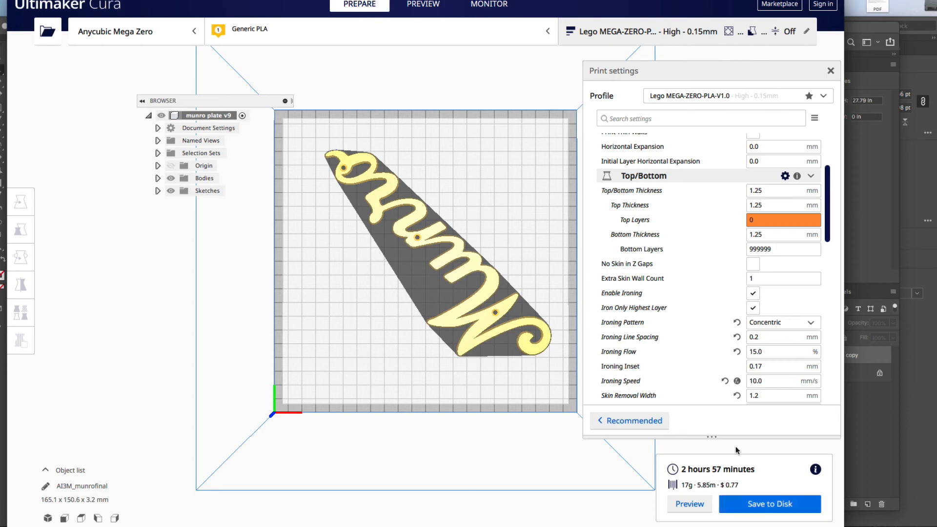
# - Set the print's layer height to 0.2 mm and slice the sign again
pyautogui.scroll(3, 685, 326)
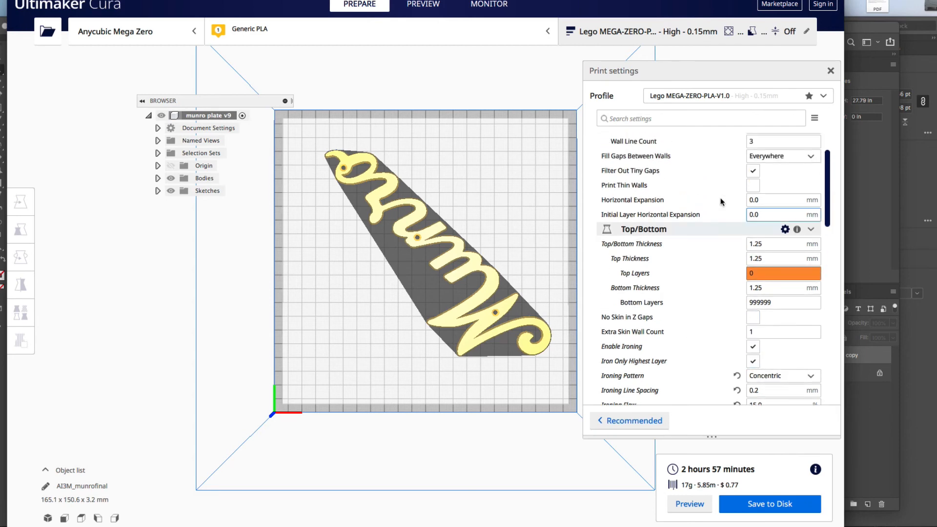
pyautogui.scroll(3, 752, 141)
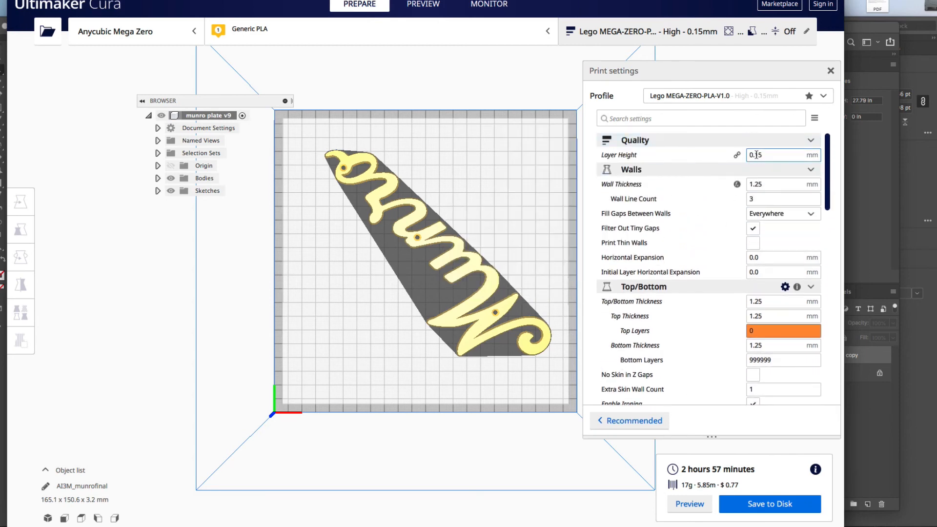
pyautogui.moveTo(759, 154); pyautogui.dragTo(763, 155)
pyautogui.write('2')
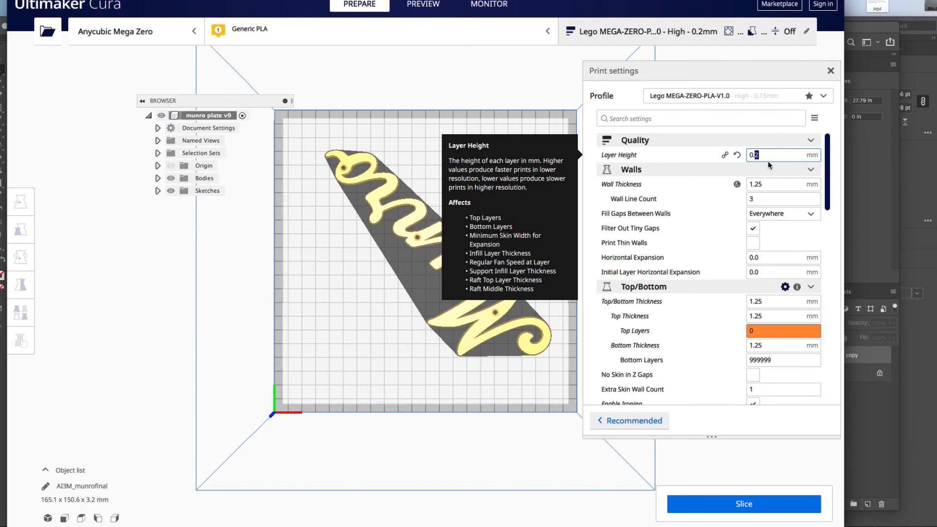
pyautogui.click(738, 503)
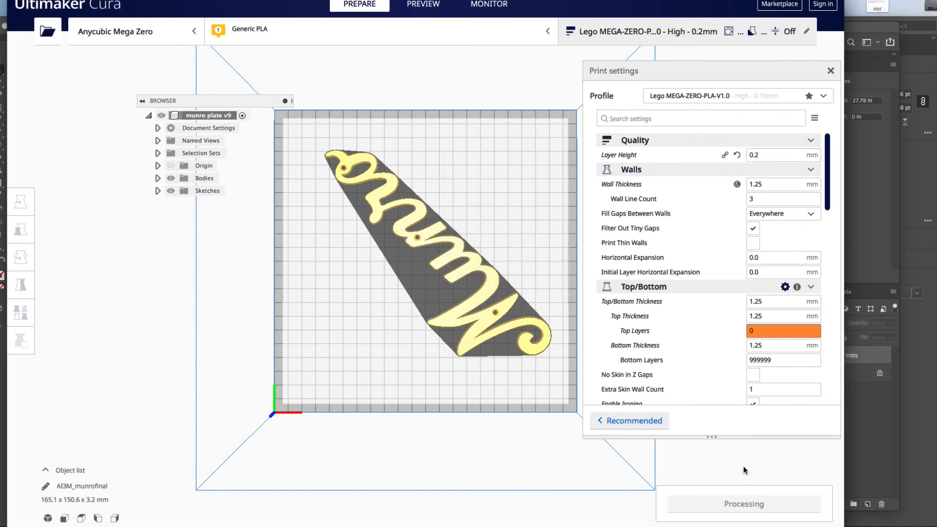
pyautogui.moveTo(711, 313)
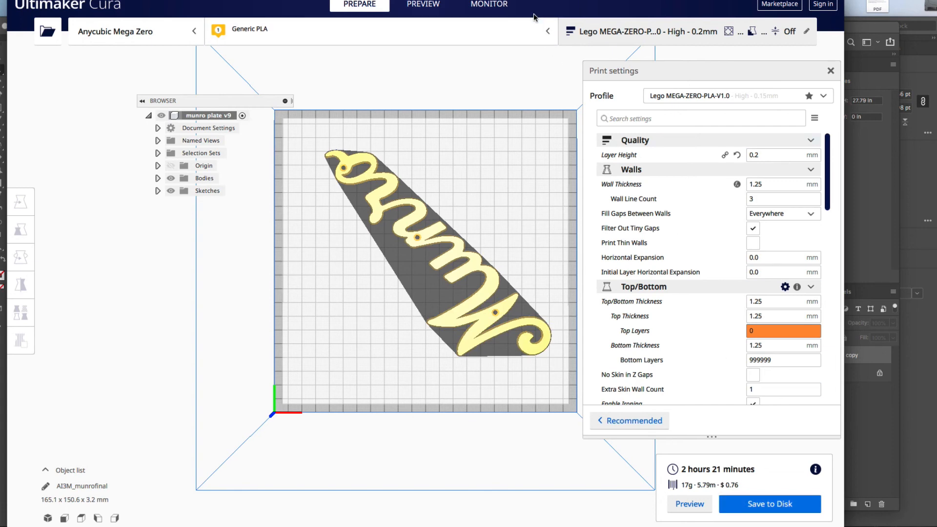
pyautogui.click(713, 0)
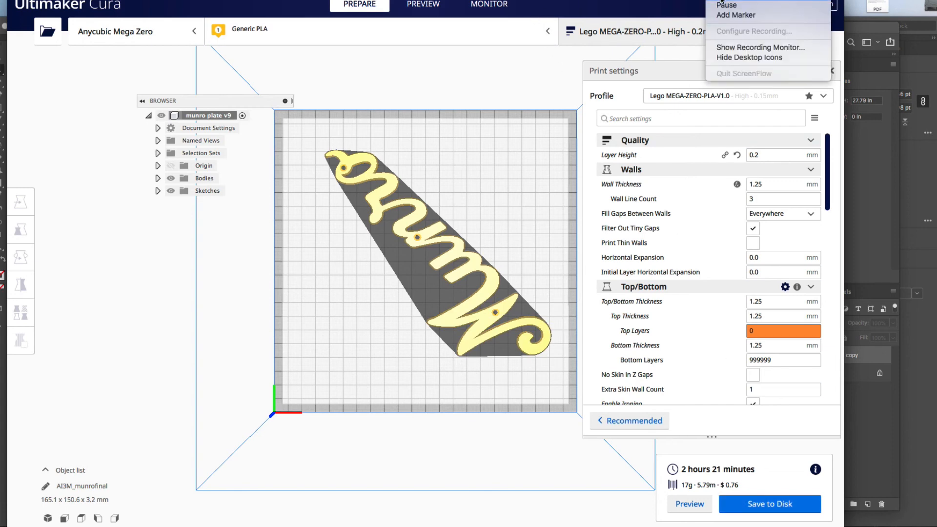